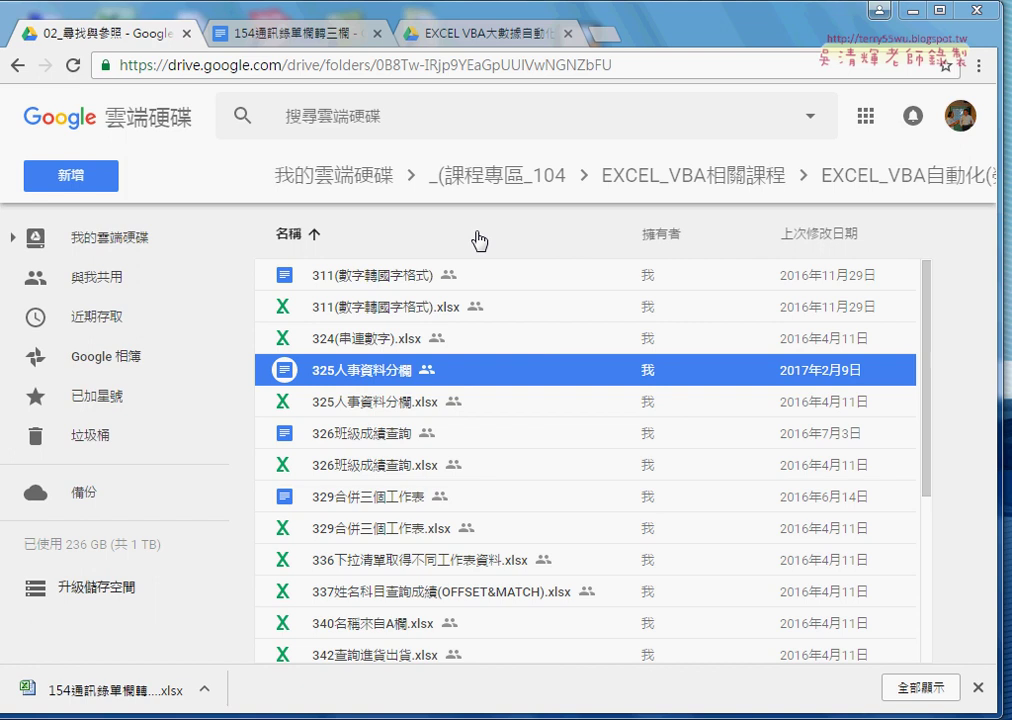
# Step: Go back to the course's parent folder and open the 01_文字函數 folder
pyautogui.click(17, 67)
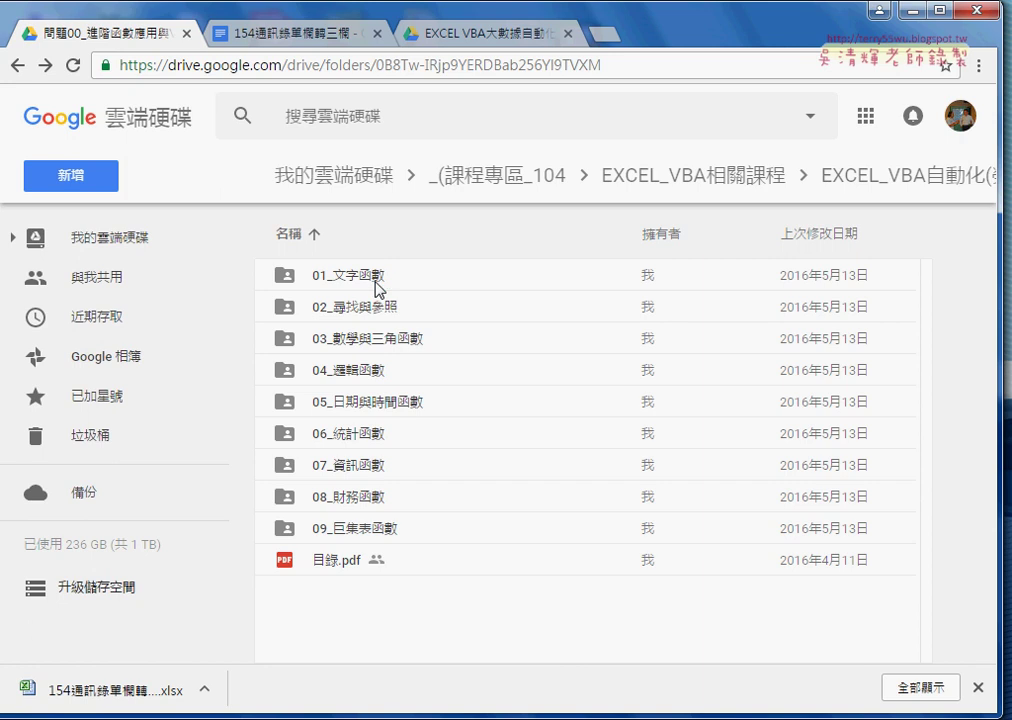
pyautogui.click(358, 285)
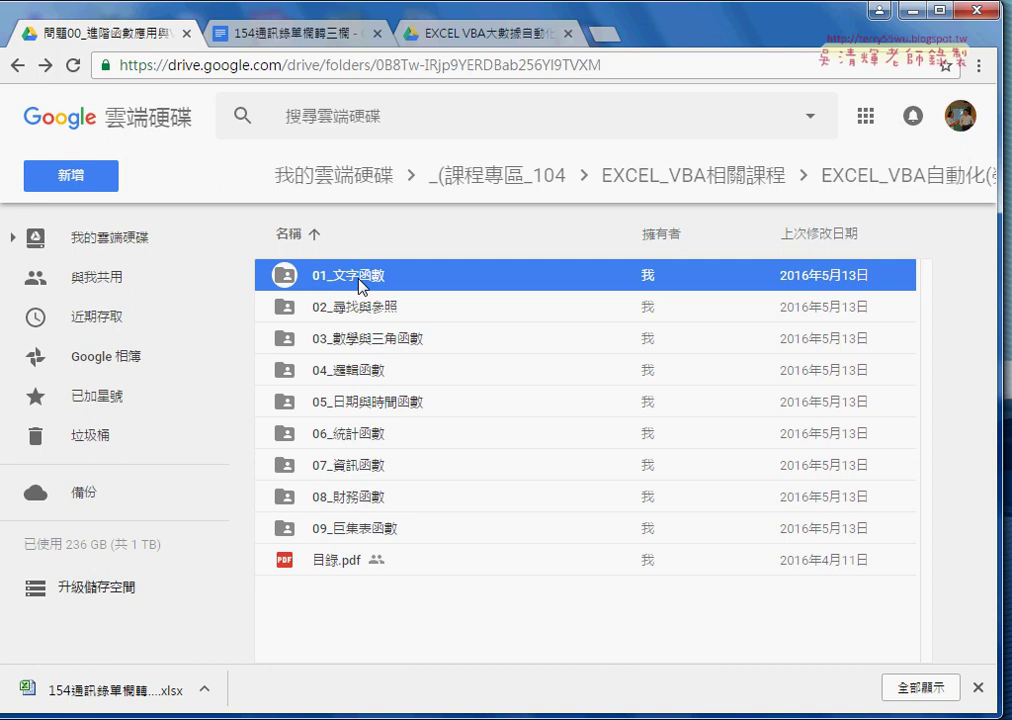
pyautogui.doubleClick(362, 284)
pyautogui.scroll(-3, 467, 357)
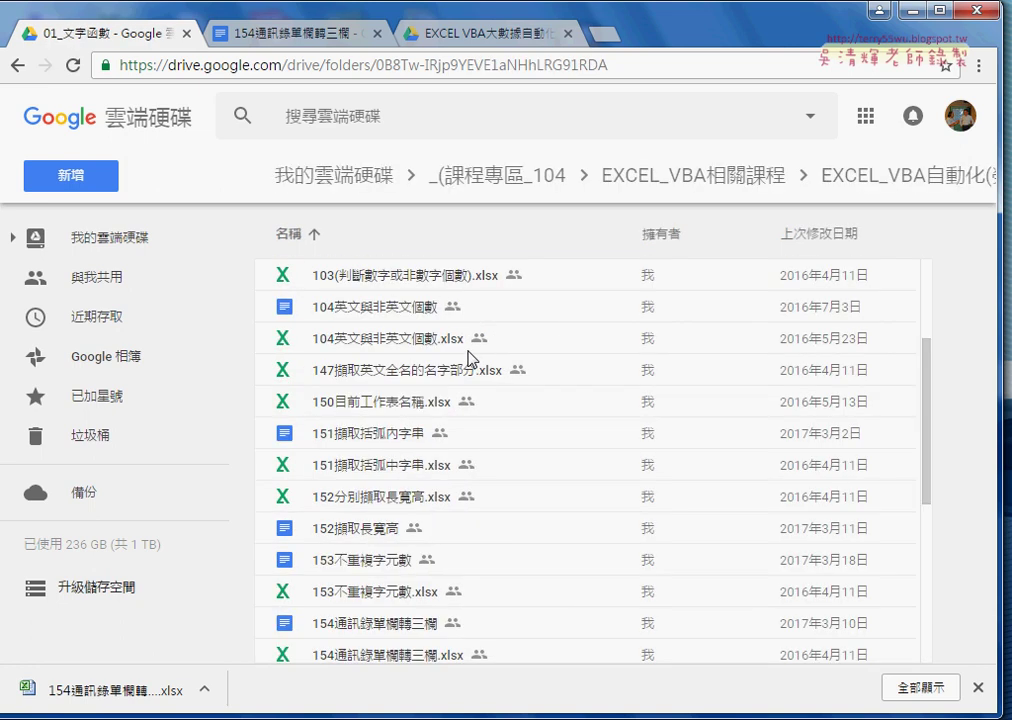
pyautogui.scroll(-2, 467, 357)
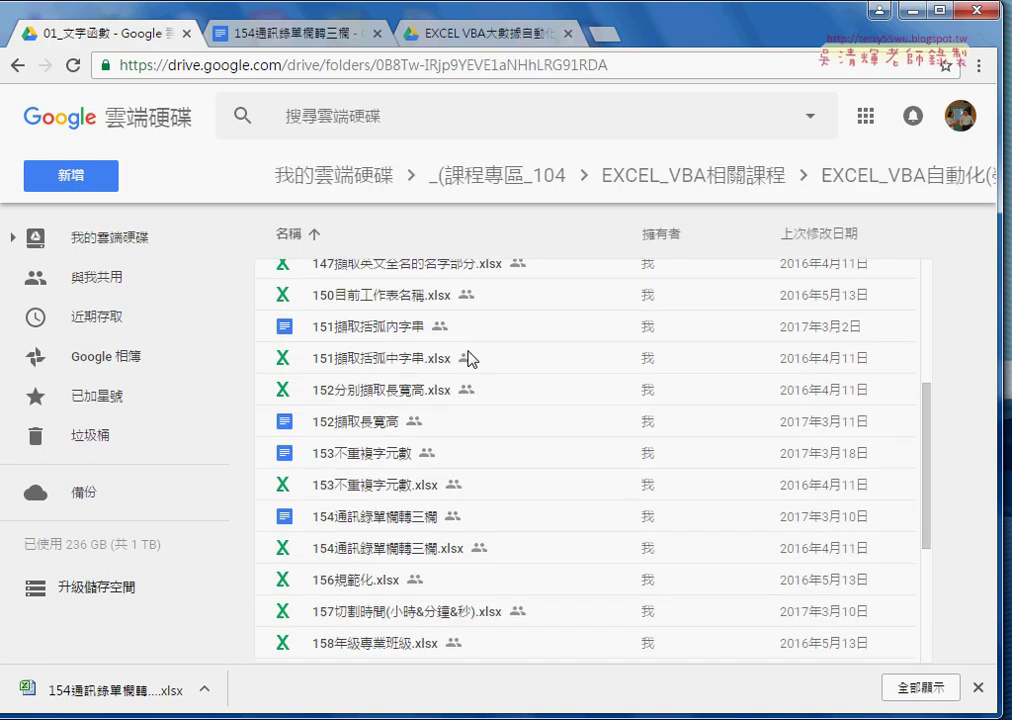
# Step: Preview 154通訊錄單欄轉三欄.xlsx, close the preview, and bring up the downloaded copy's menu
pyautogui.click(359, 548)
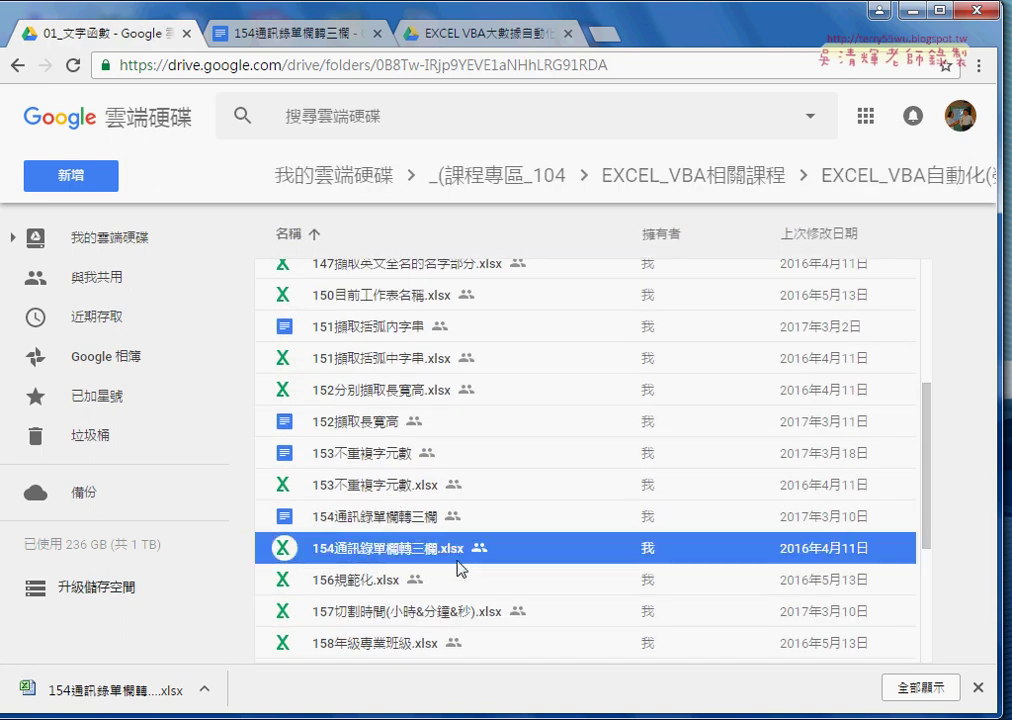
pyautogui.doubleClick(396, 557)
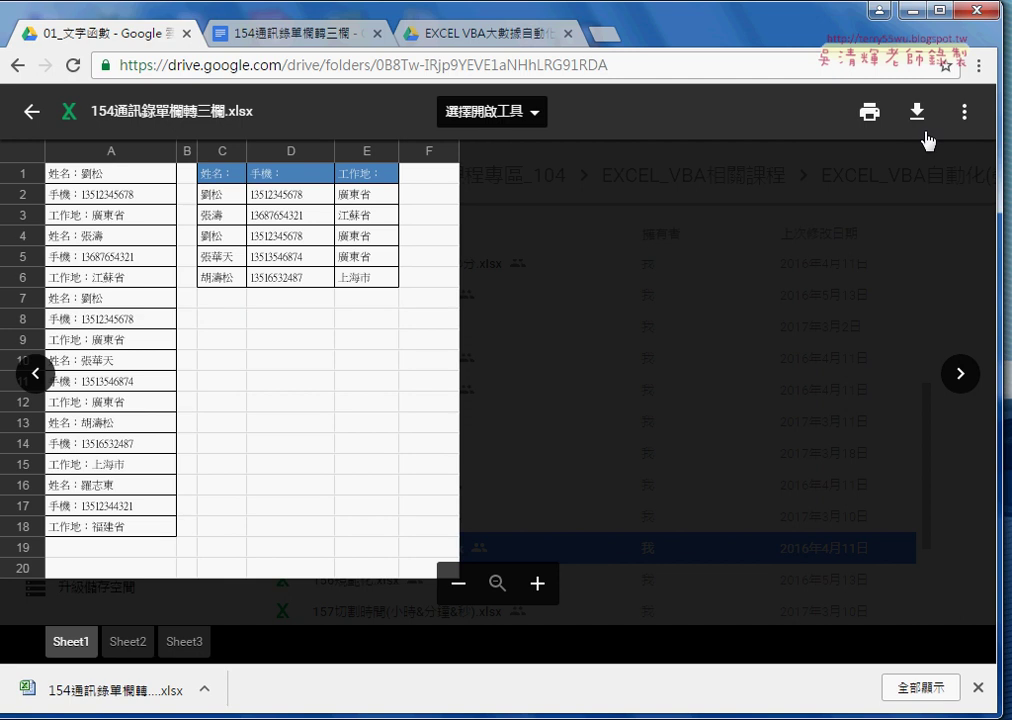
pyautogui.click(35, 112)
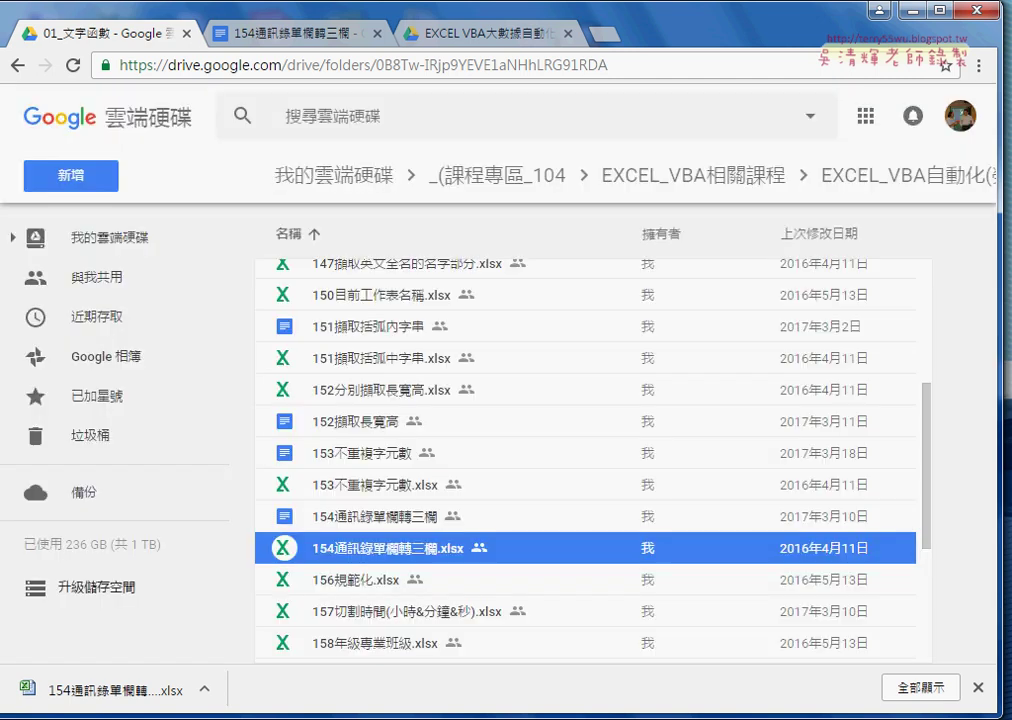
pyautogui.click(204, 689)
# Step: Open the downloaded workbook in Excel, then switch to the 154通訊錄單欄轉三欄 notes doc
pyautogui.click(262, 565)
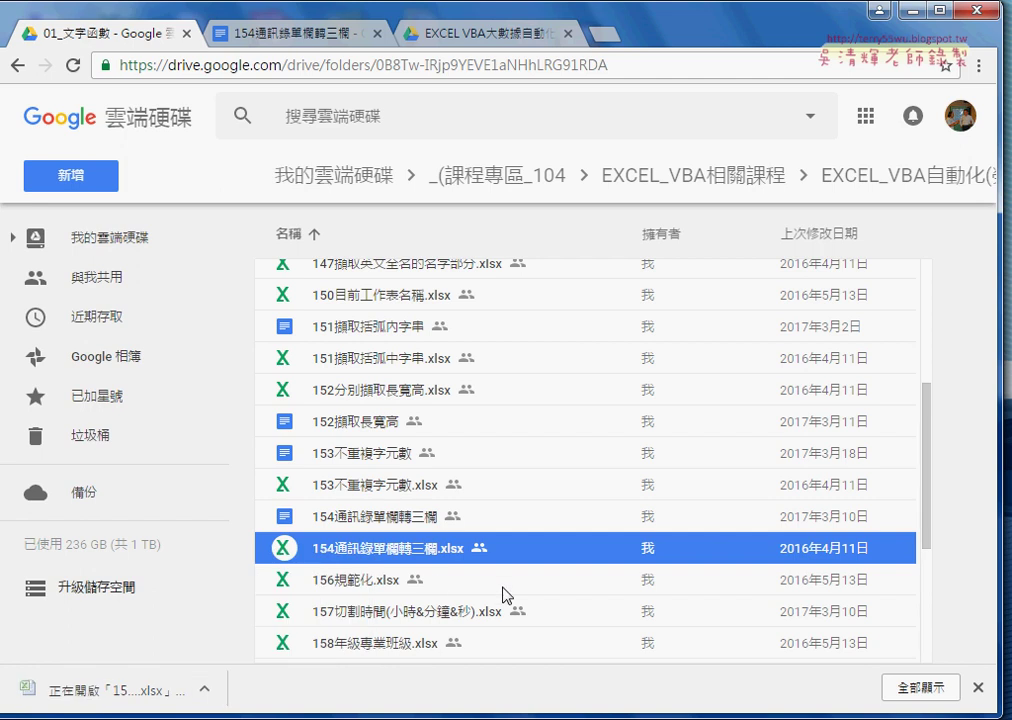
pyautogui.click(390, 522)
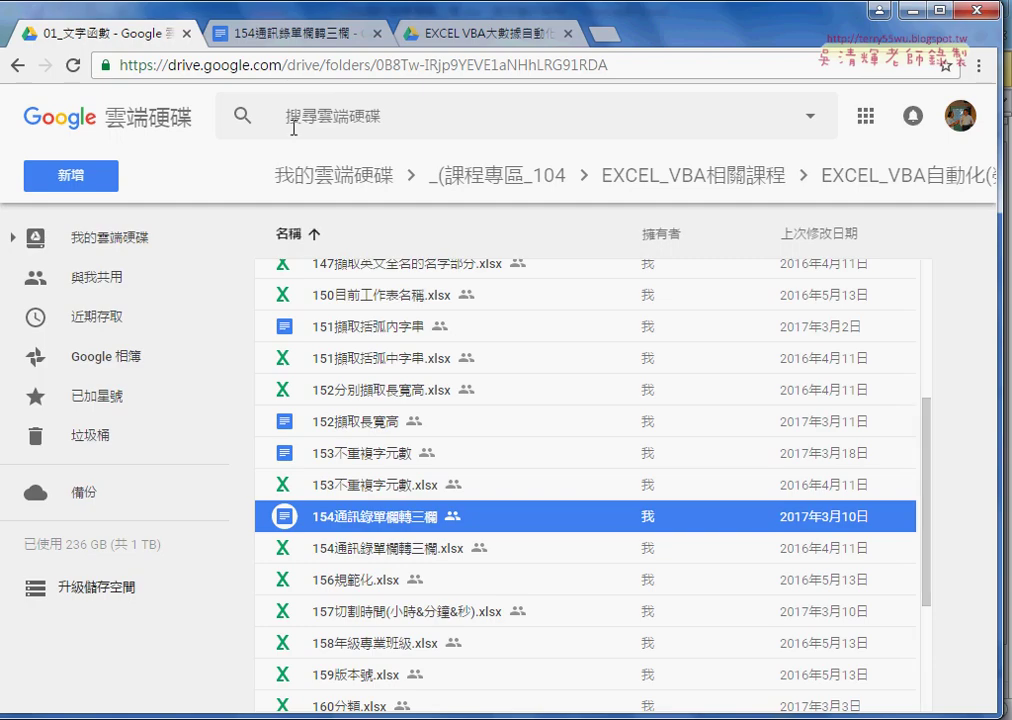
pyautogui.click(232, 32)
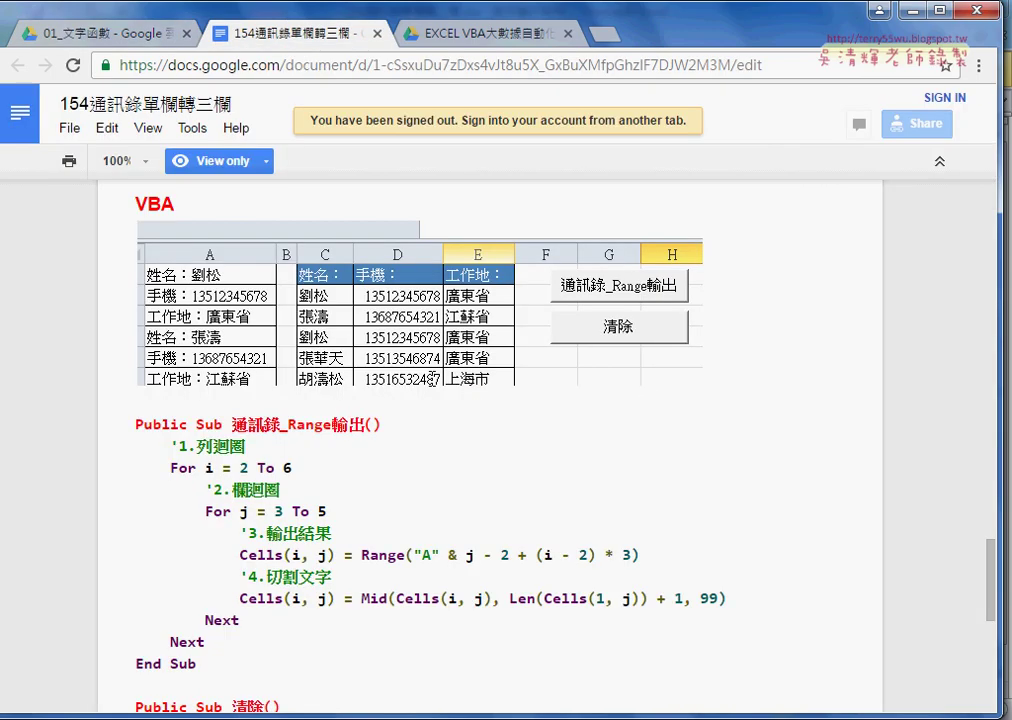
# Step: Scroll to the top of the doc to show its title and three-column example image
pyautogui.scroll(5, 522, 407)
pyautogui.scroll(5, 522, 407)
pyautogui.scroll(5, 522, 407)
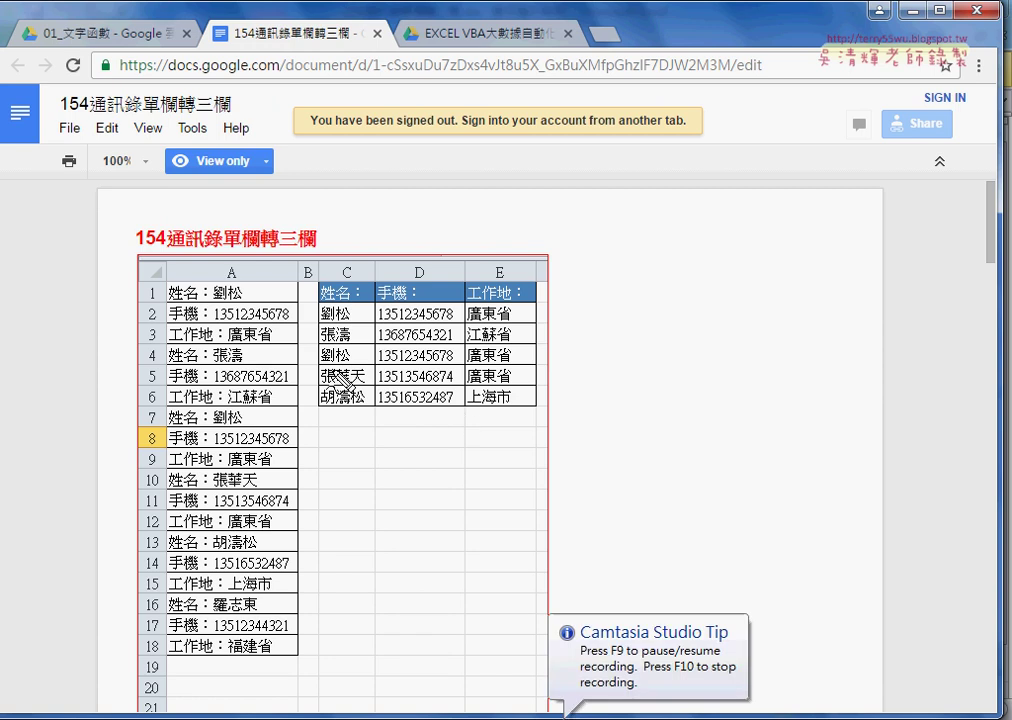
pyautogui.moveTo(270, 340)
pyautogui.mouseDown()
pyautogui.moveTo(155, 344)
pyautogui.moveTo(160, 280)
pyautogui.mouseUp()
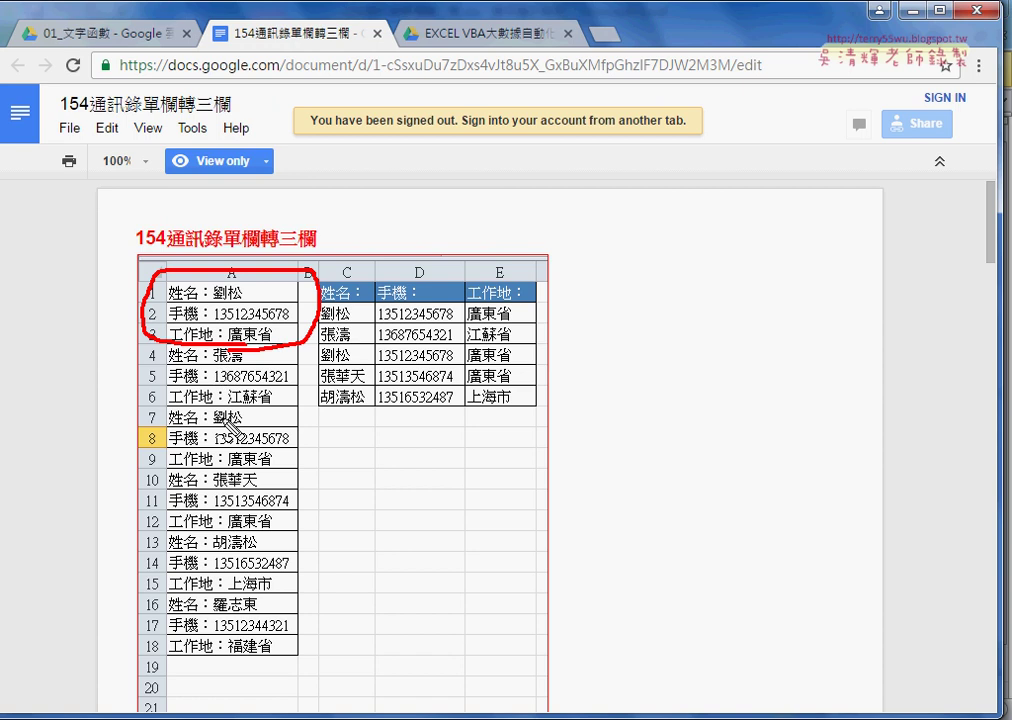
pyautogui.moveTo(285, 350); pyautogui.dragTo(292, 390)
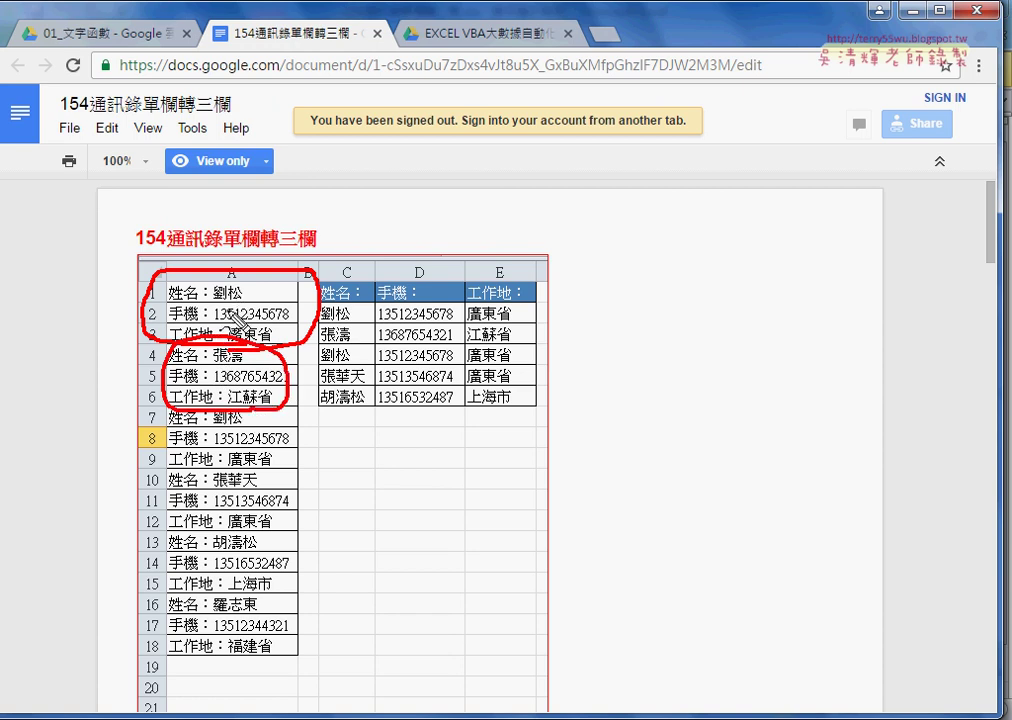
pyautogui.moveTo(240, 190)
pyautogui.mouseDown()
pyautogui.moveTo(238, 232)
pyautogui.moveTo(250, 220)
pyautogui.mouseUp()
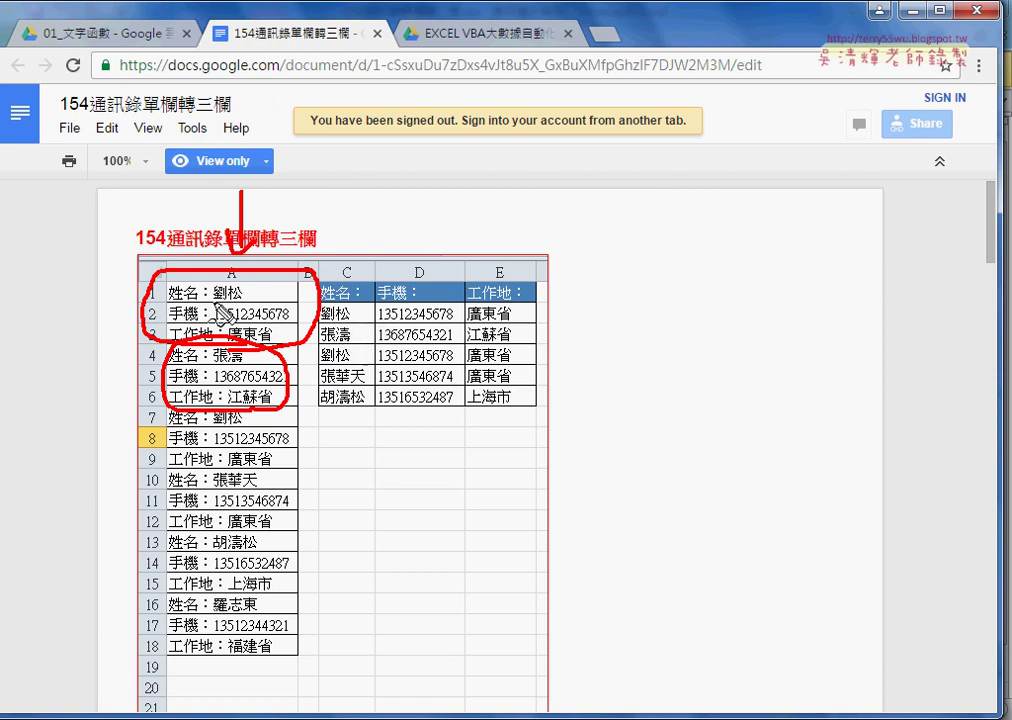
pyautogui.moveTo(213, 300); pyautogui.dragTo(240, 300)
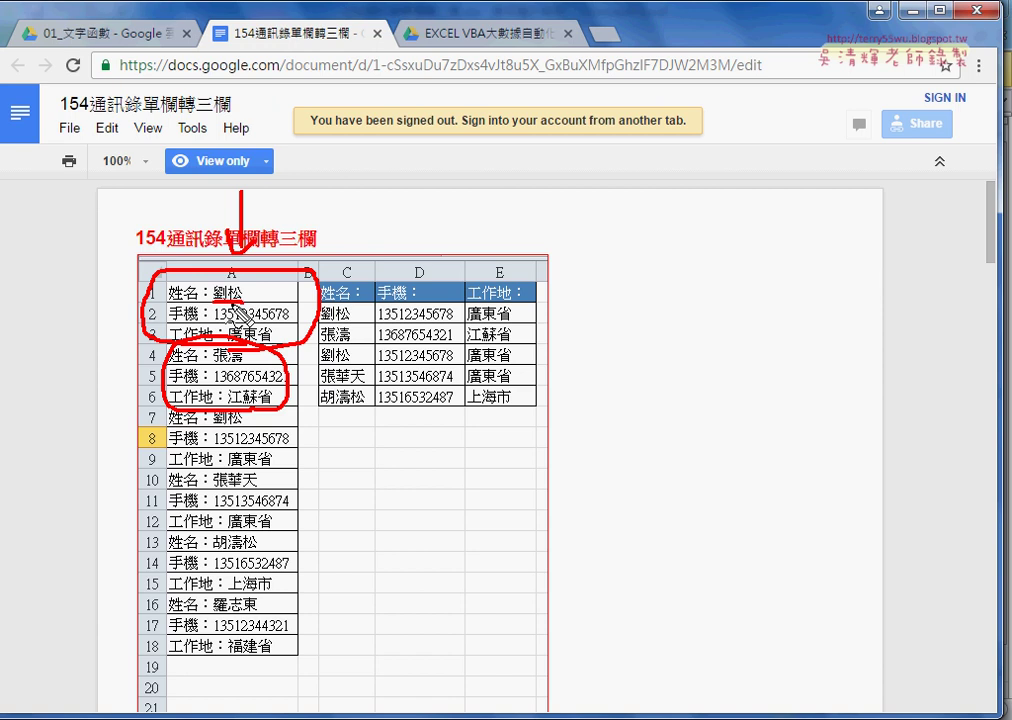
pyautogui.moveTo(322, 322); pyautogui.dragTo(350, 322)
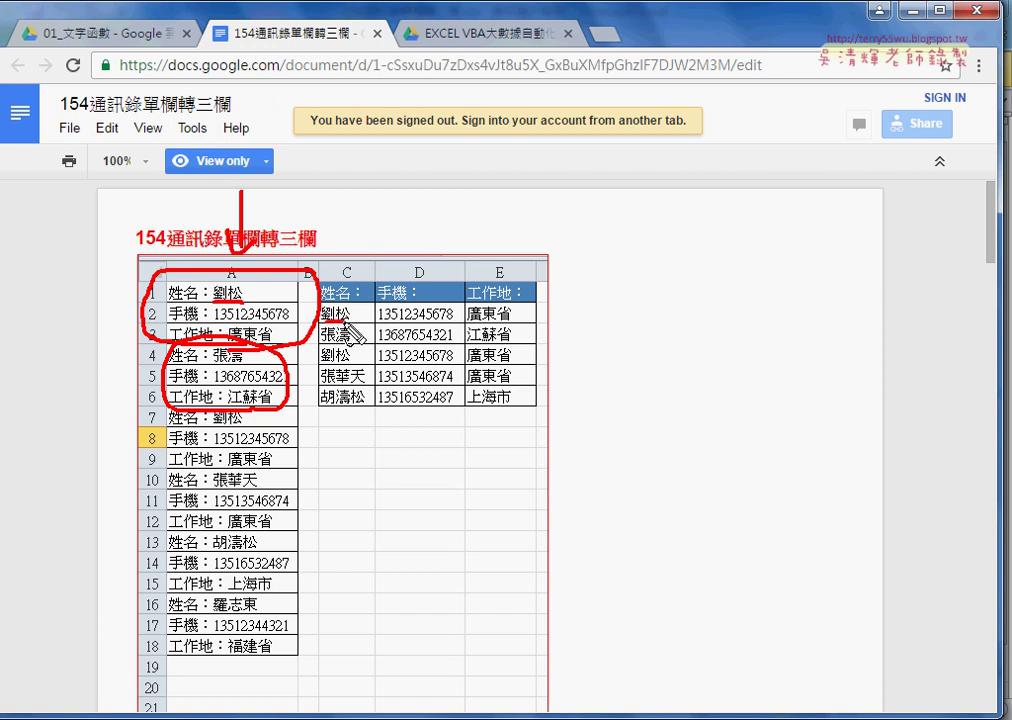
pyautogui.moveTo(216, 324); pyautogui.dragTo(292, 324)
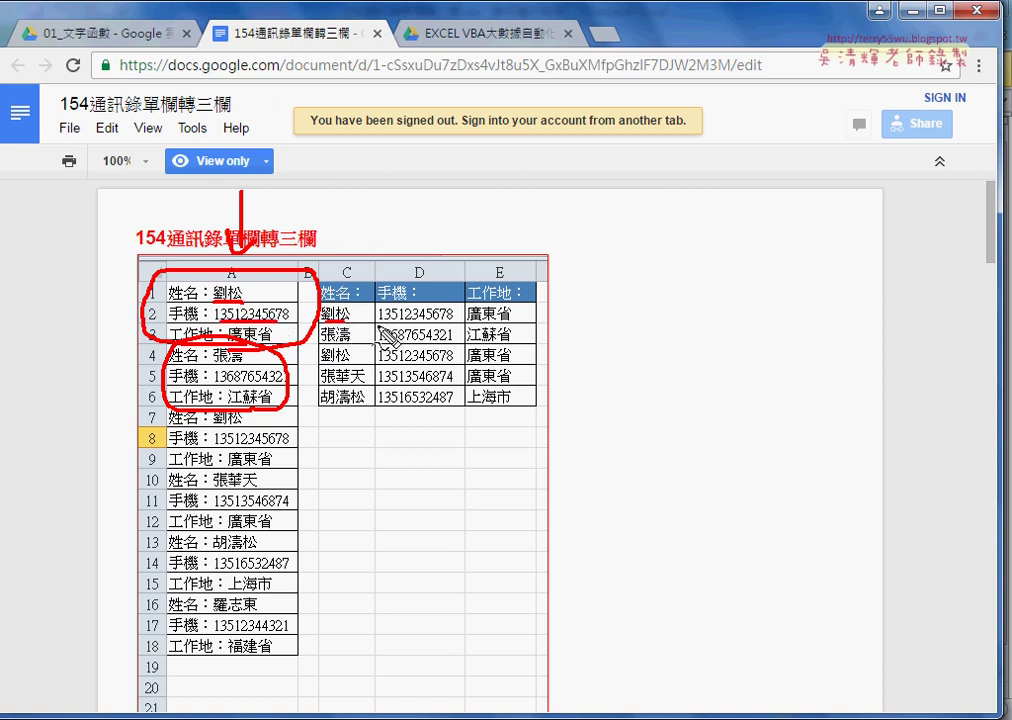
pyautogui.moveTo(378, 325); pyautogui.dragTo(442, 325)
pyautogui.moveTo(228, 344); pyautogui.dragTo(272, 344)
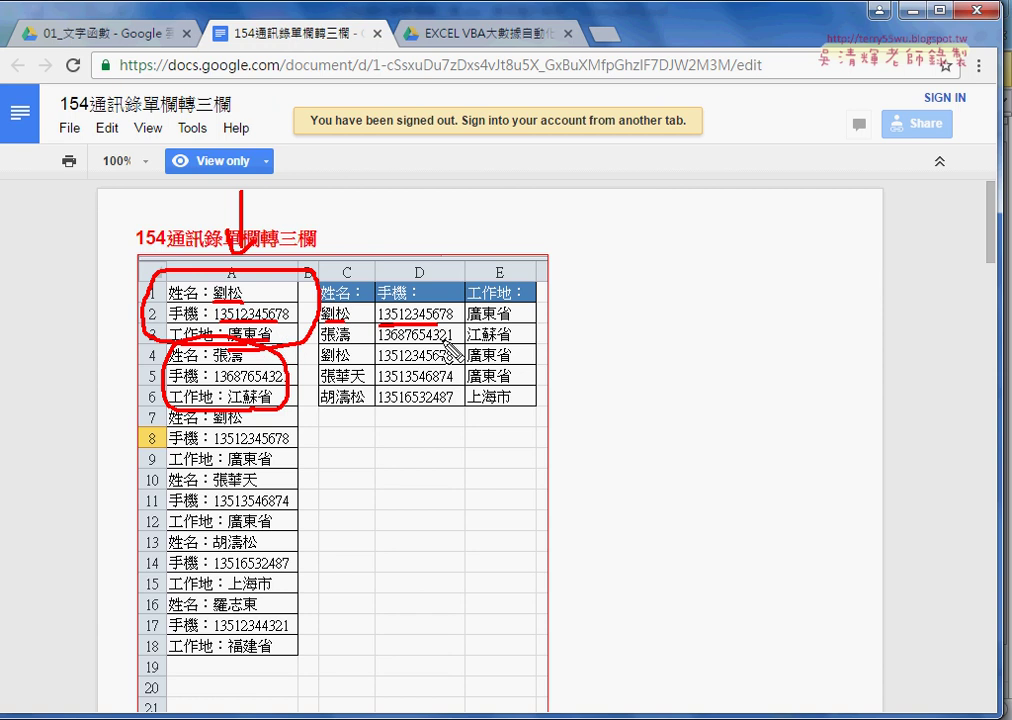
pyautogui.moveTo(467, 322); pyautogui.dragTo(510, 322)
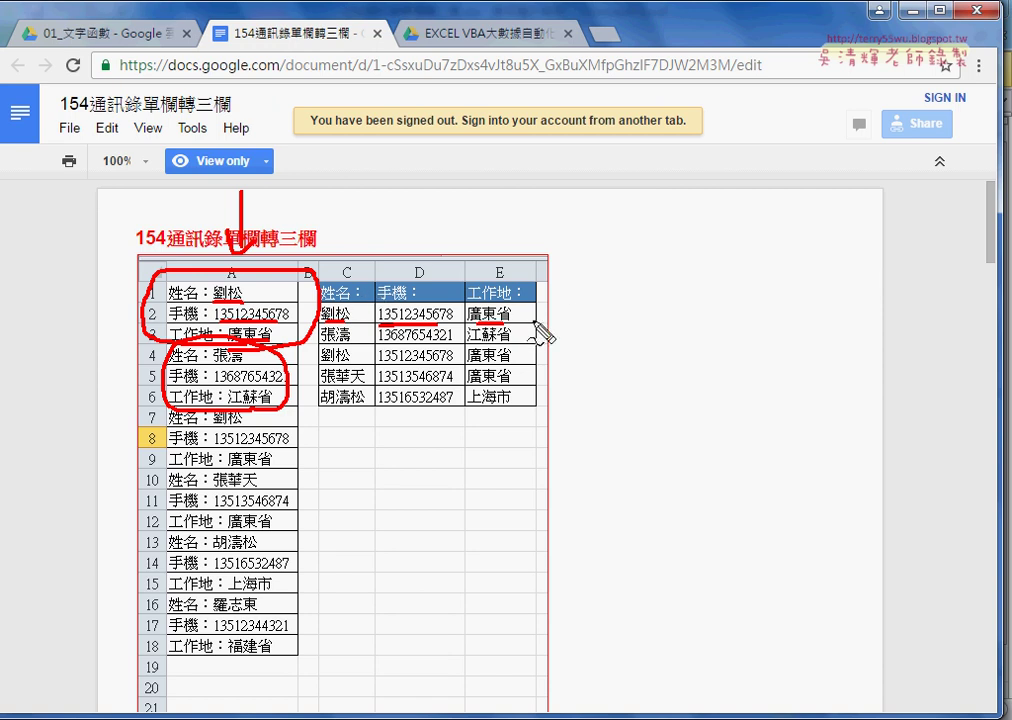
pyautogui.press('Escape')
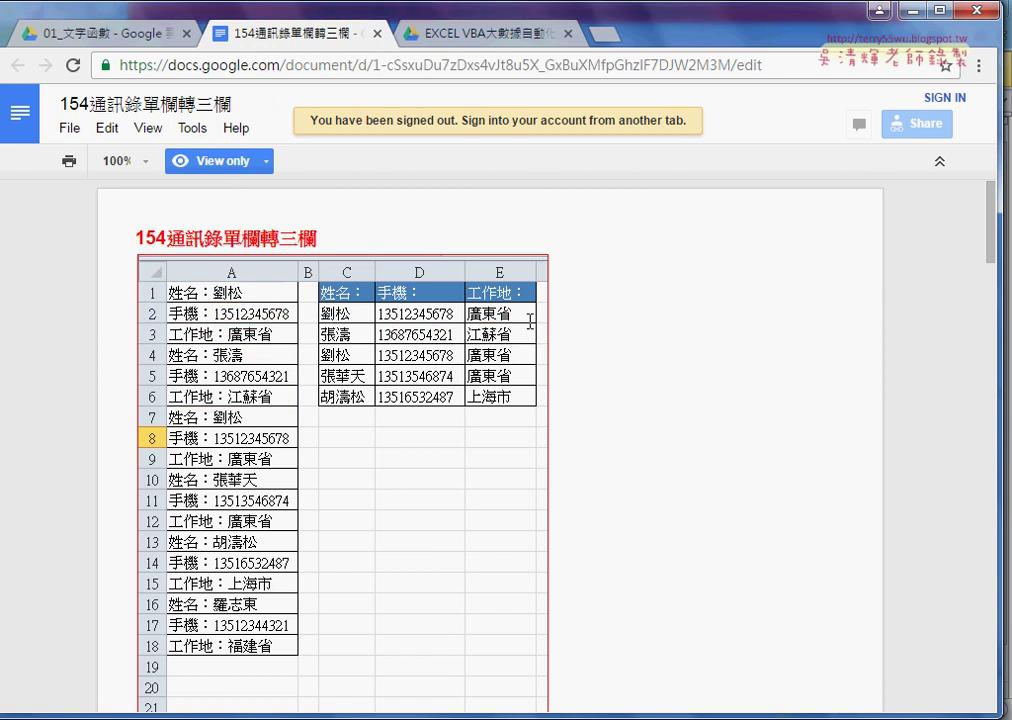
# Step: From the Drive tab, go up a folder, enter 02_尋找與參照 and open 325人事資料分欄
pyautogui.click(108, 34)
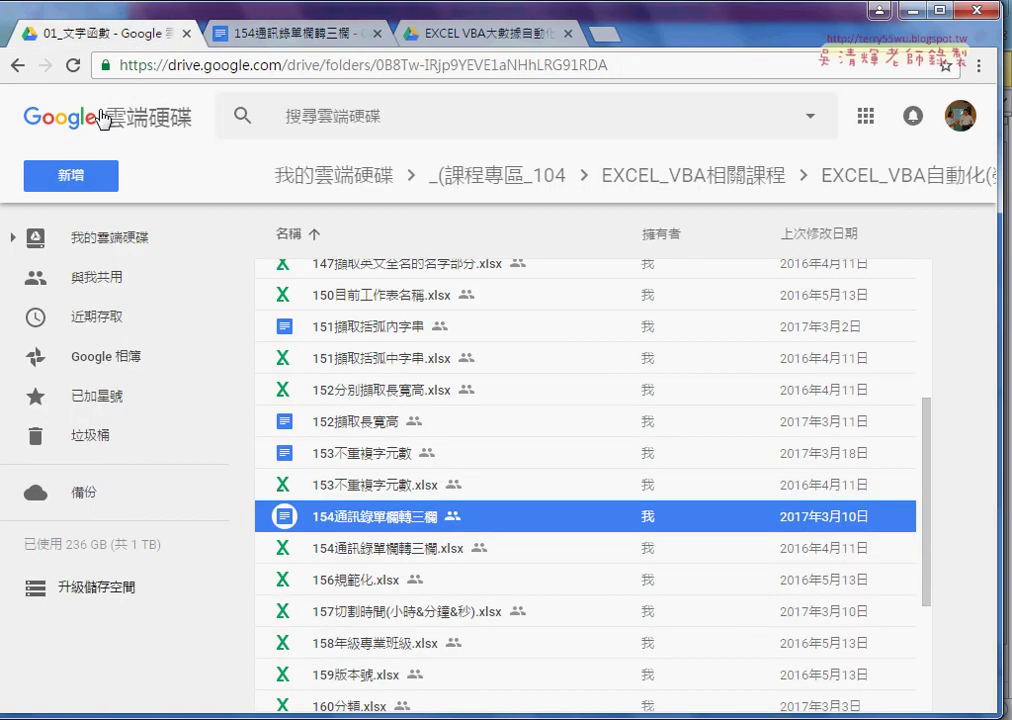
pyautogui.click(16, 64)
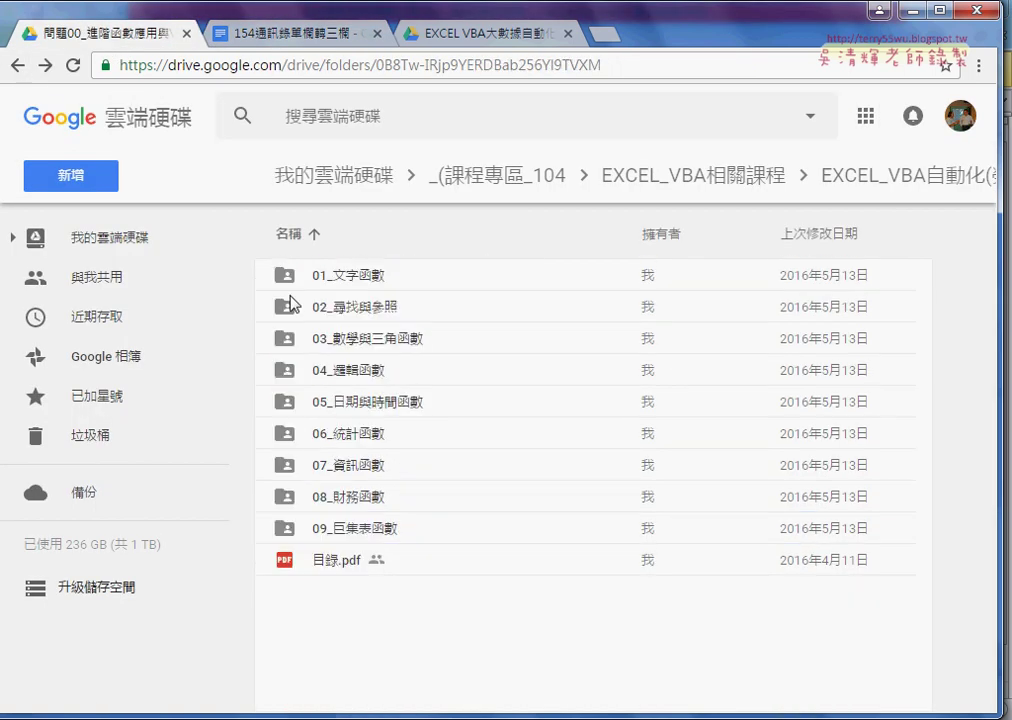
pyautogui.click(362, 315)
pyautogui.doubleClick(362, 315)
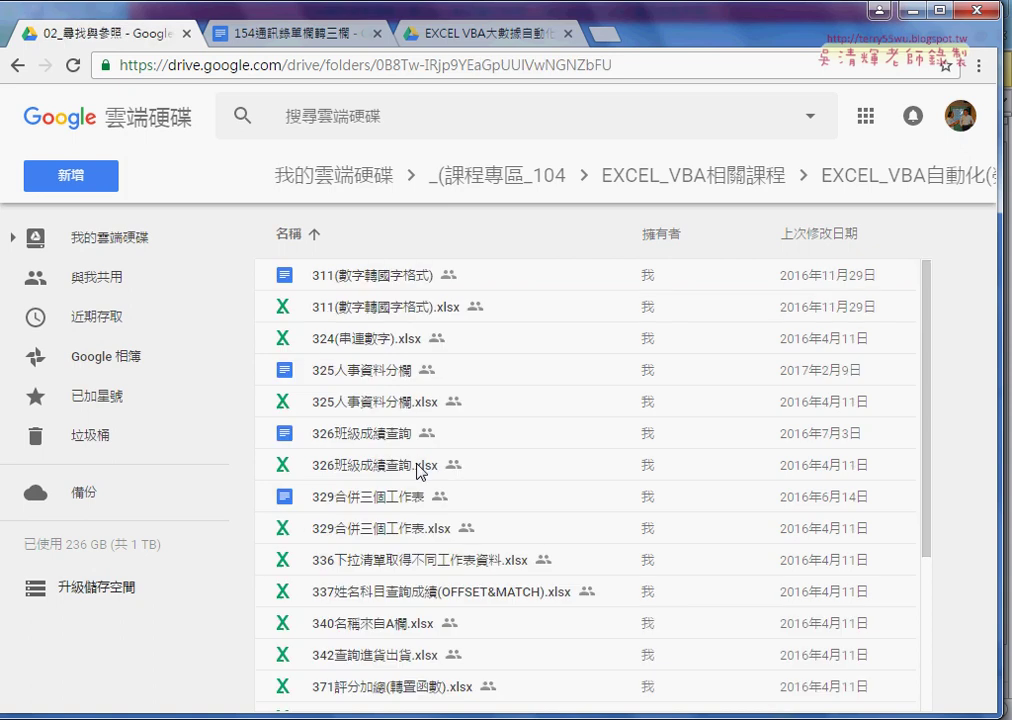
pyautogui.doubleClick(381, 375)
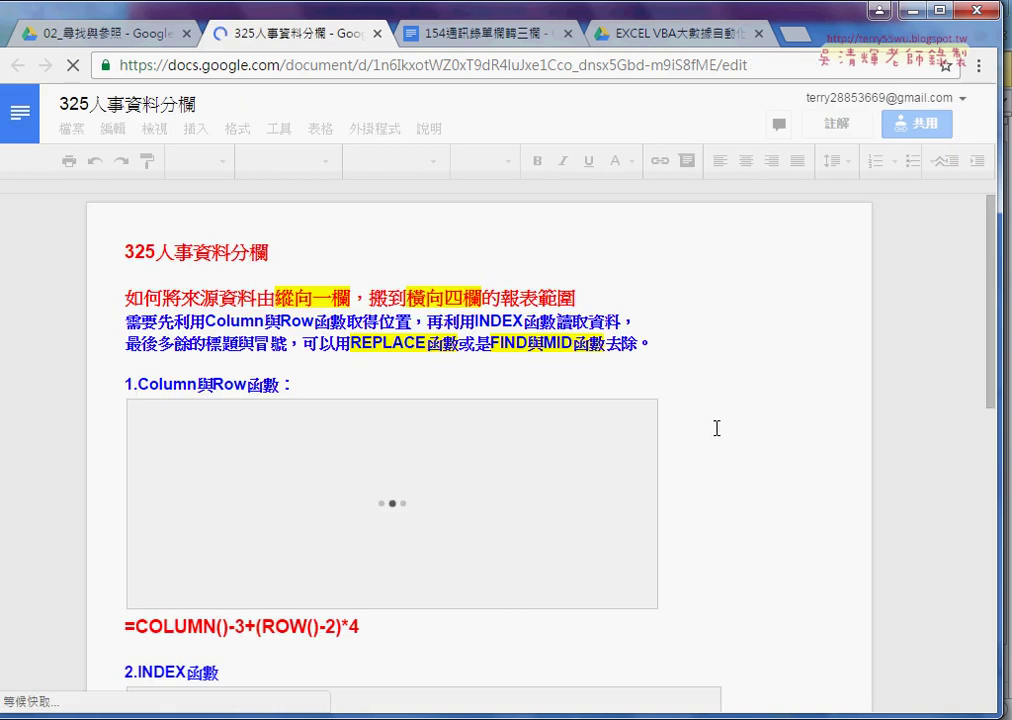
# Step: Leave the 325人事資料分欄 doc and return to the 154通訊錄單欄轉三欄 workbook in Excel
pyautogui.click(278, 293)
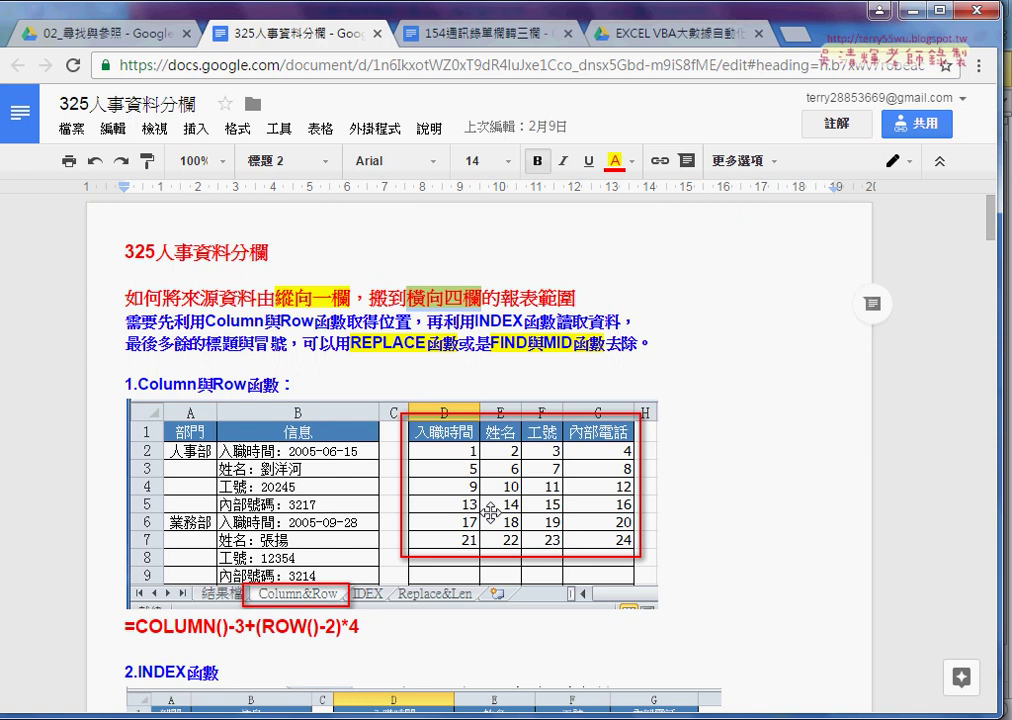
pyautogui.click(493, 38)
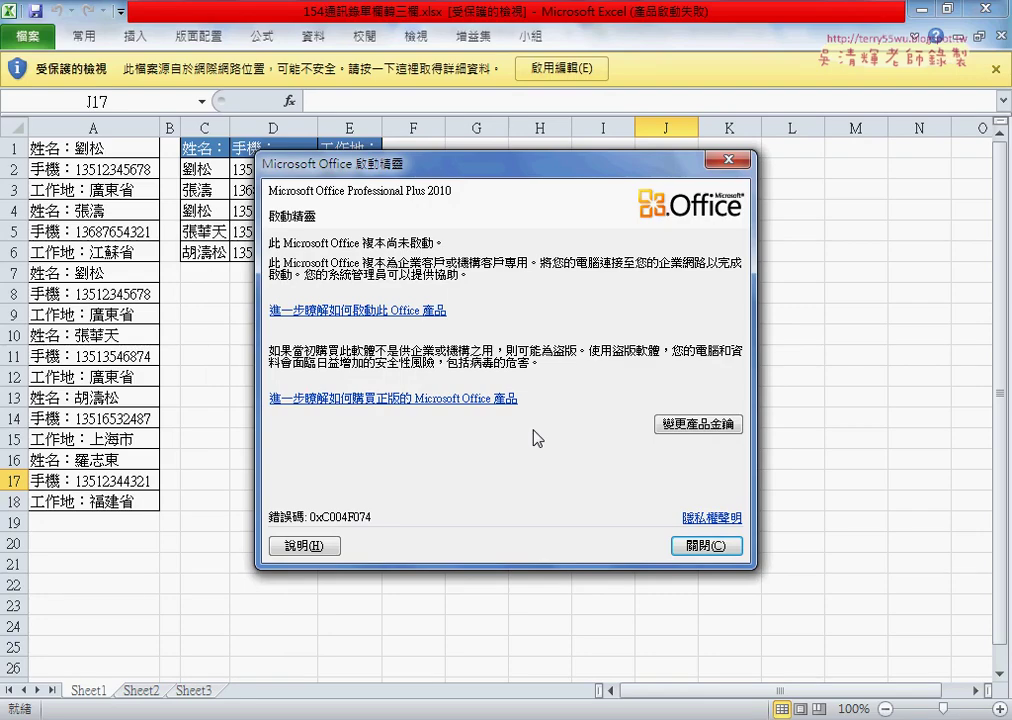
# Step: Close the activation notice, enable editing, and select C2:E6 to clear its formula results
pyautogui.click(695, 547)
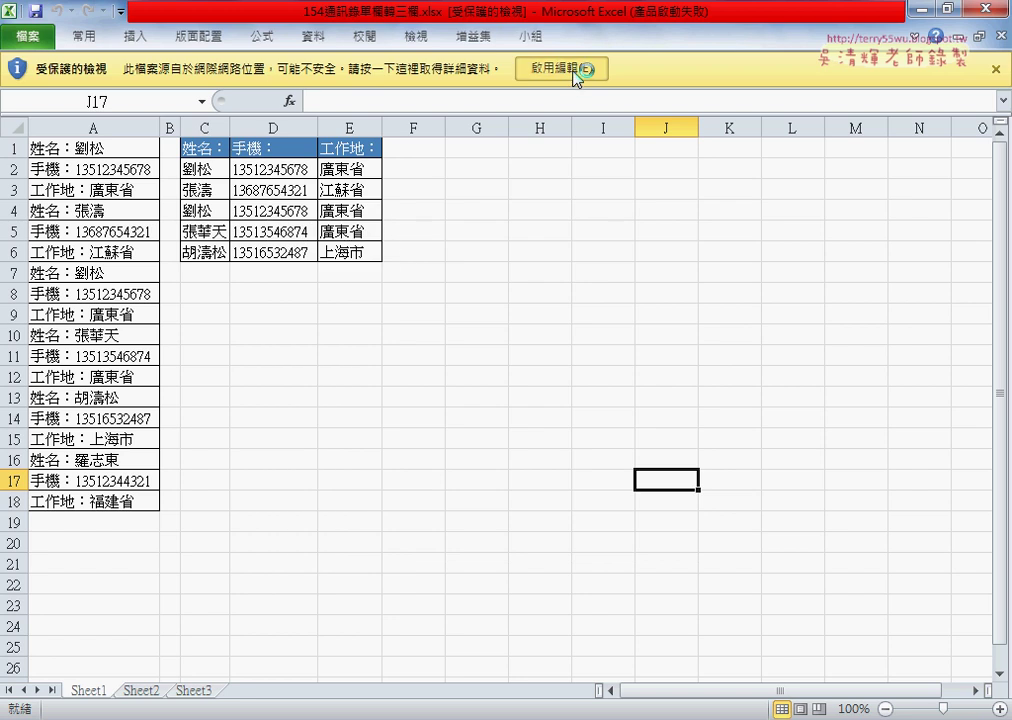
pyautogui.click(573, 73)
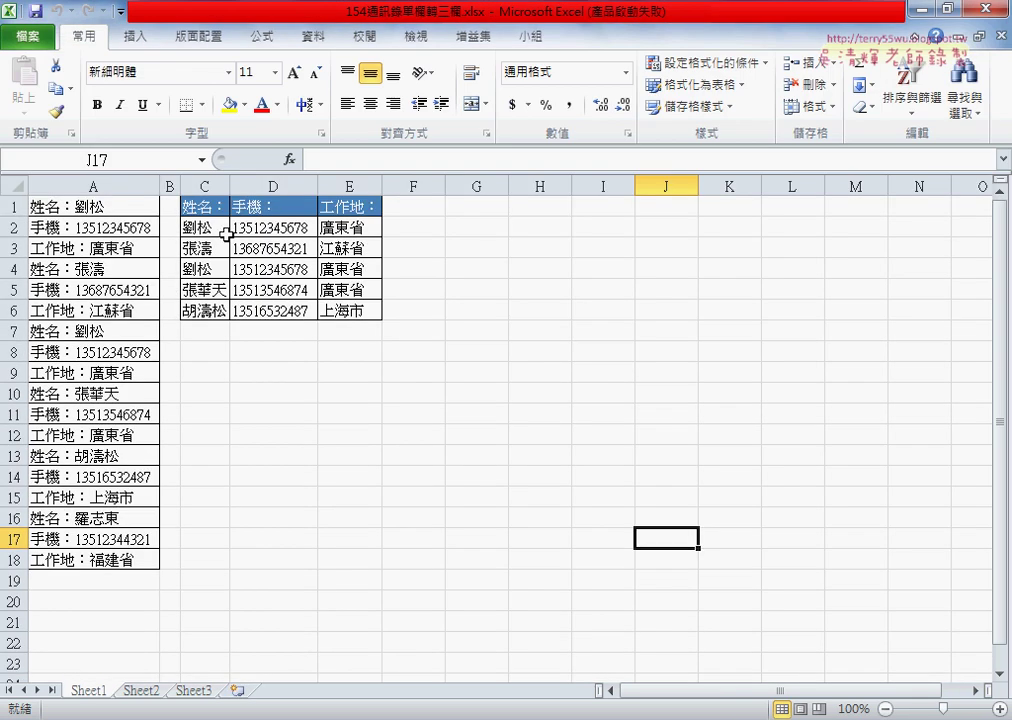
pyautogui.moveTo(226, 233); pyautogui.dragTo(350, 310)
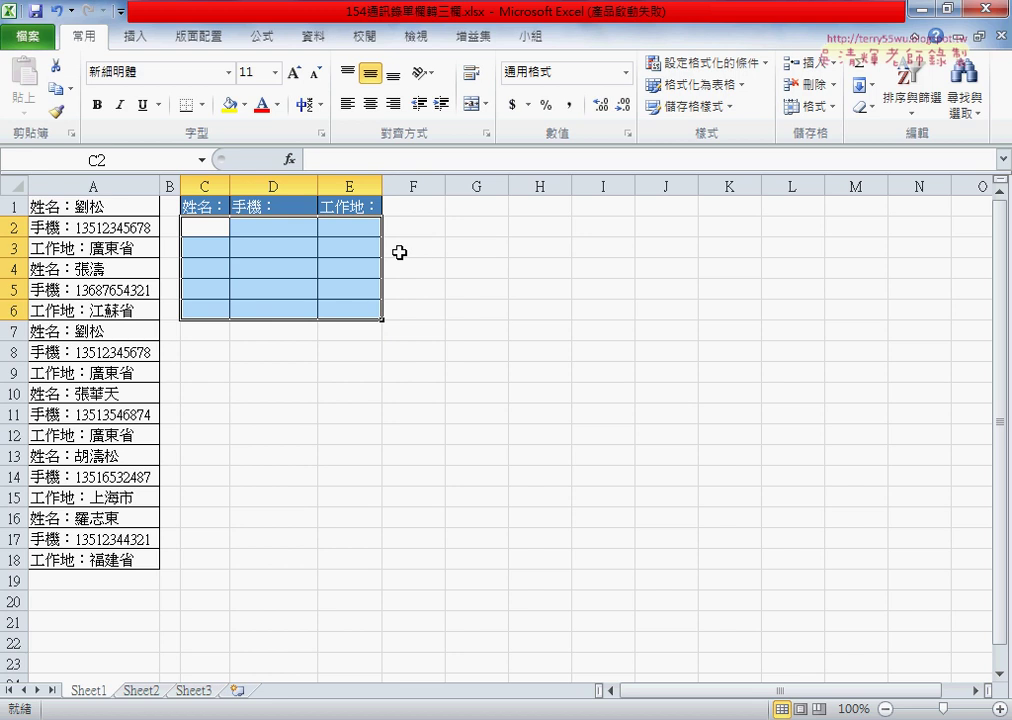
pyautogui.hotkey('ctrl', 'z')
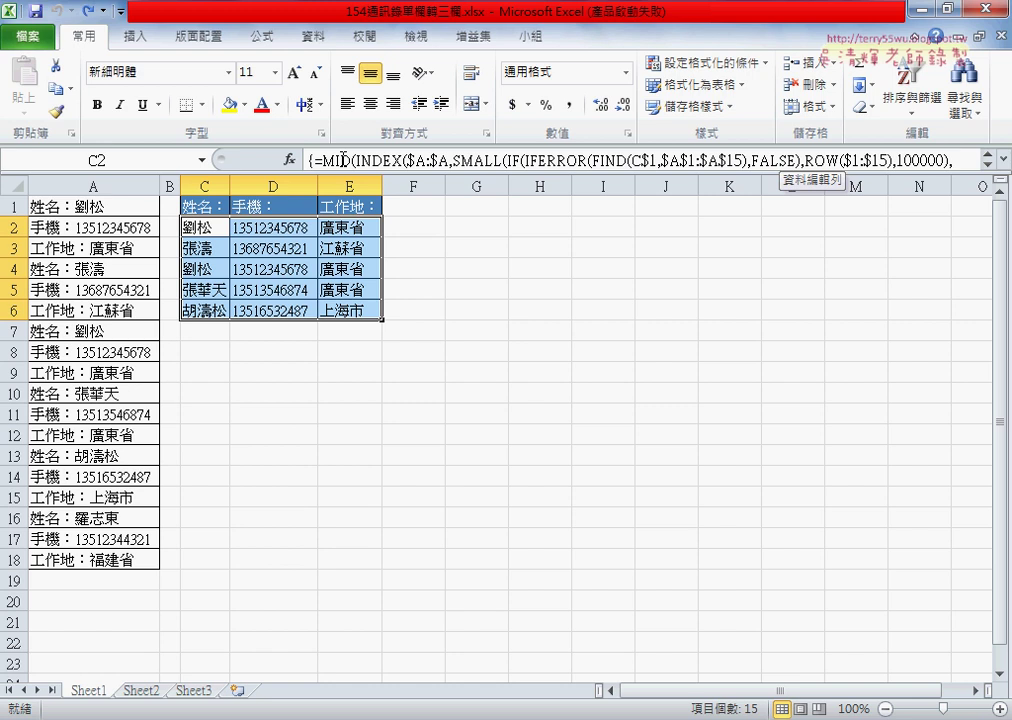
pyautogui.press('Delete')
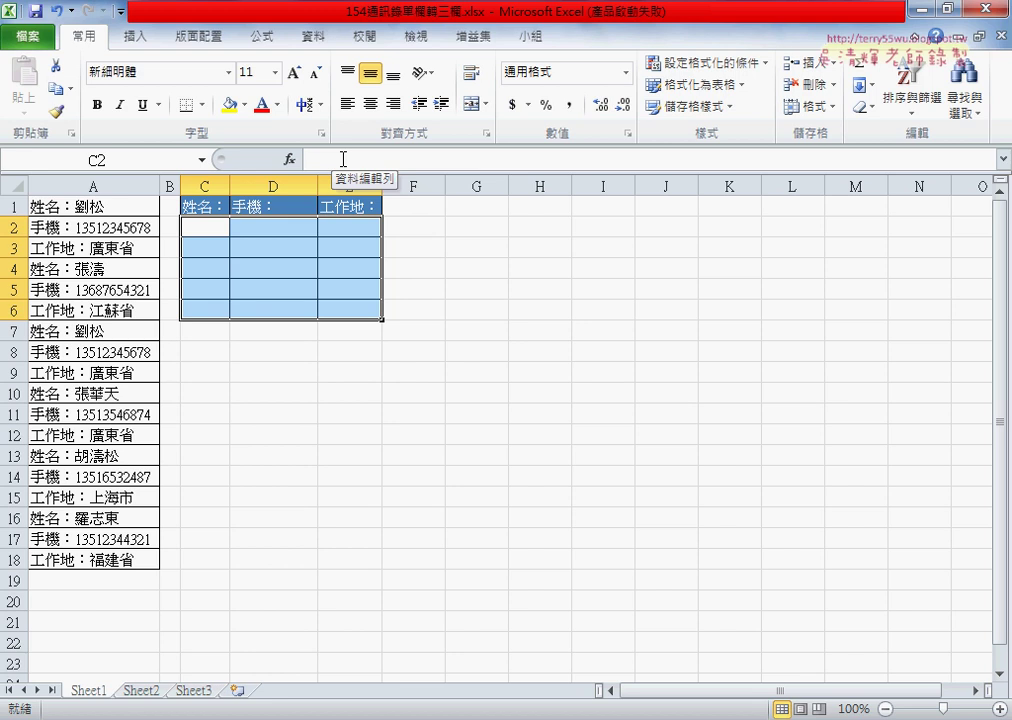
pyautogui.moveTo(102, 207)
pyautogui.mouseDown()
pyautogui.moveTo(107, 256)
pyautogui.moveTo(84, 309)
pyautogui.mouseUp()
pyautogui.click(205, 224)
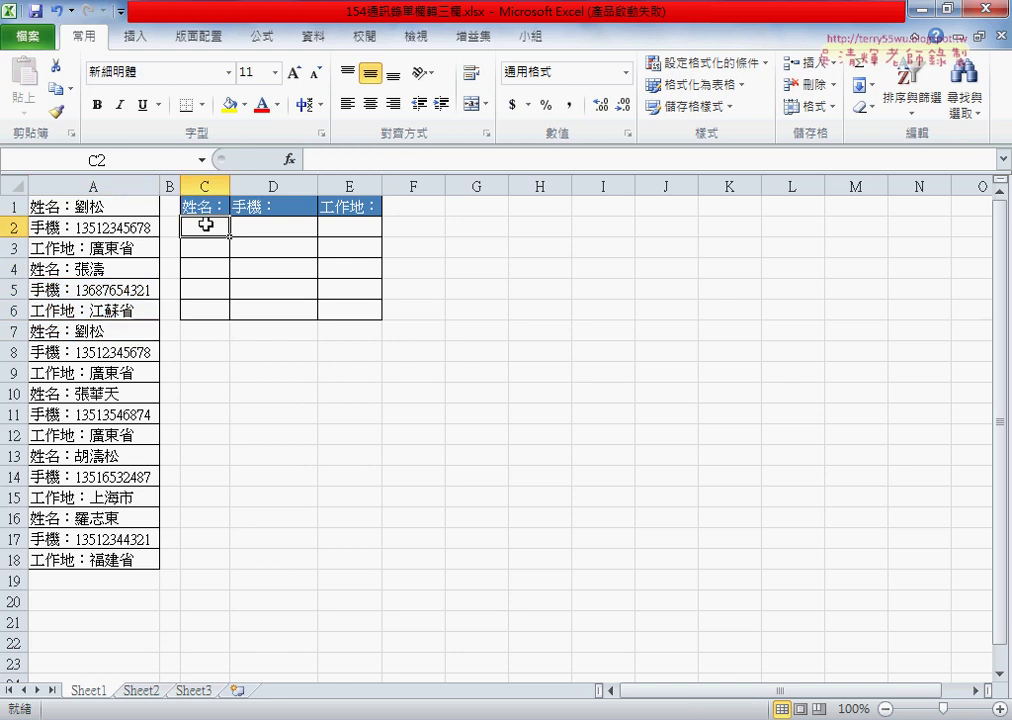
pyautogui.moveTo(205, 224); pyautogui.dragTo(321, 224)
pyautogui.moveTo(208, 250); pyautogui.dragTo(358, 252)
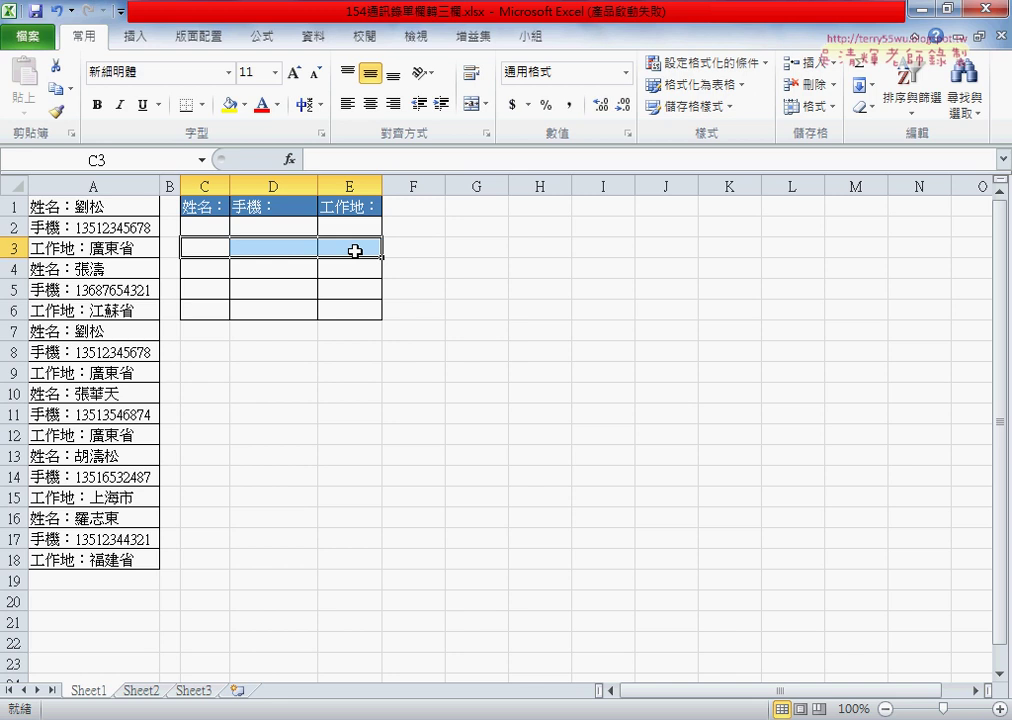
pyautogui.click(203, 226)
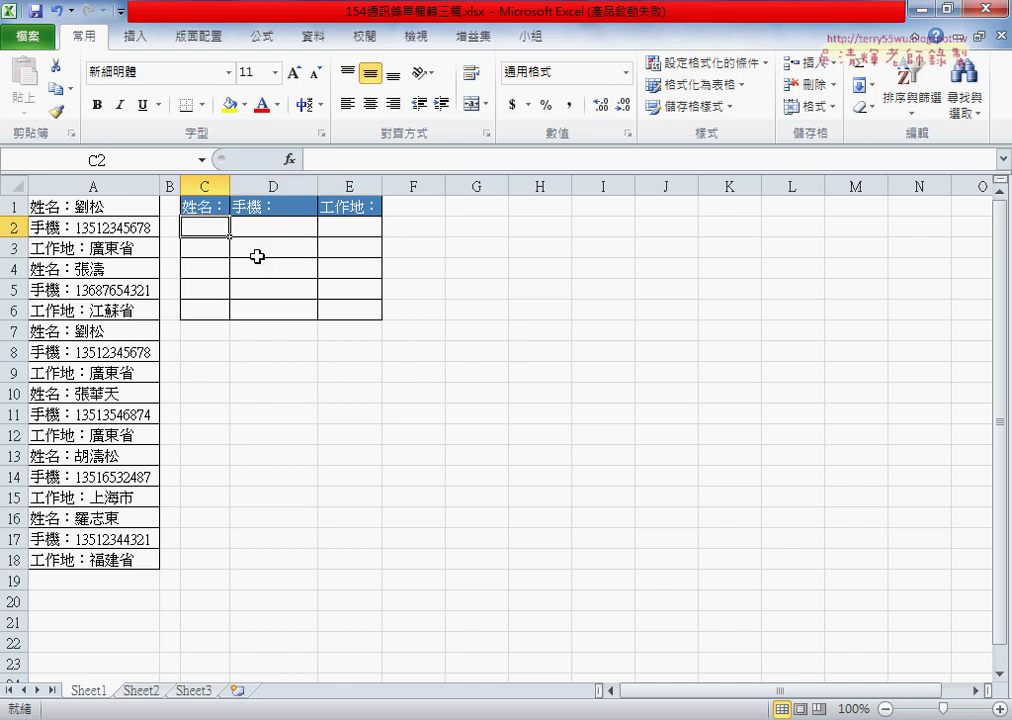
# Step: Open Insert Function from C2 and pick INDEX in the 檢視與參照 category
pyautogui.click(289, 159)
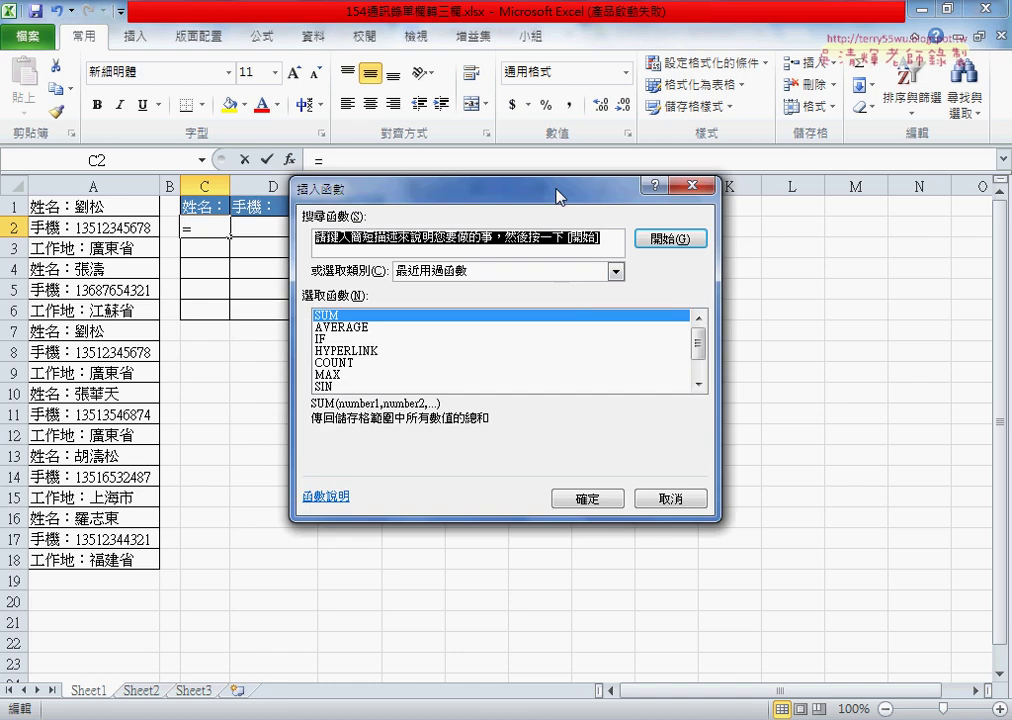
pyautogui.click(614, 236)
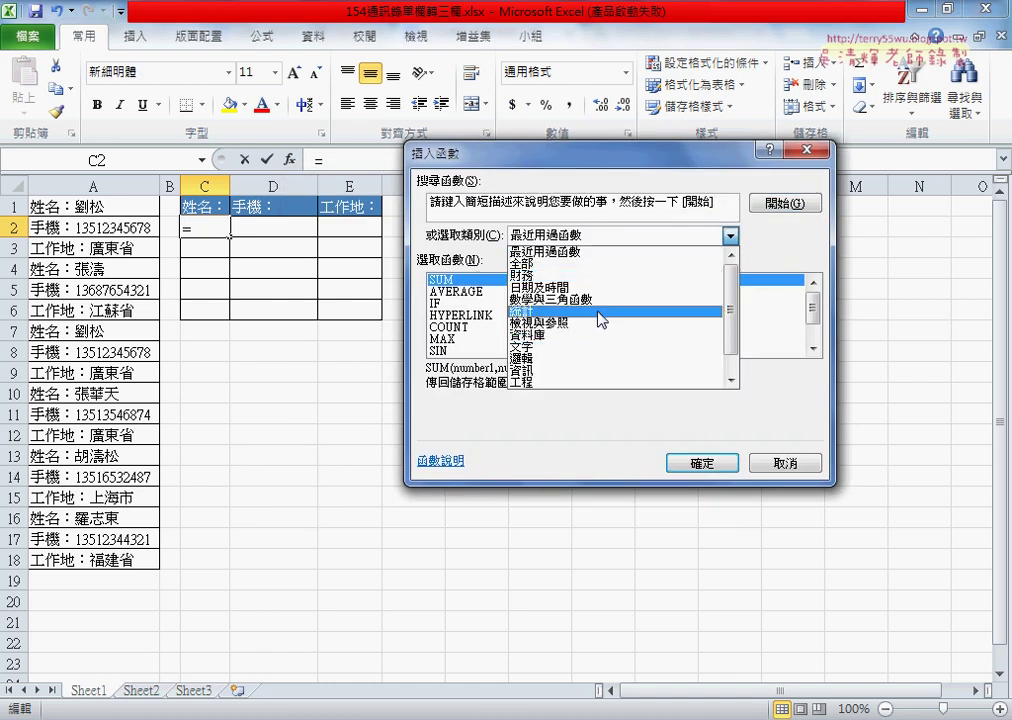
pyautogui.click(598, 324)
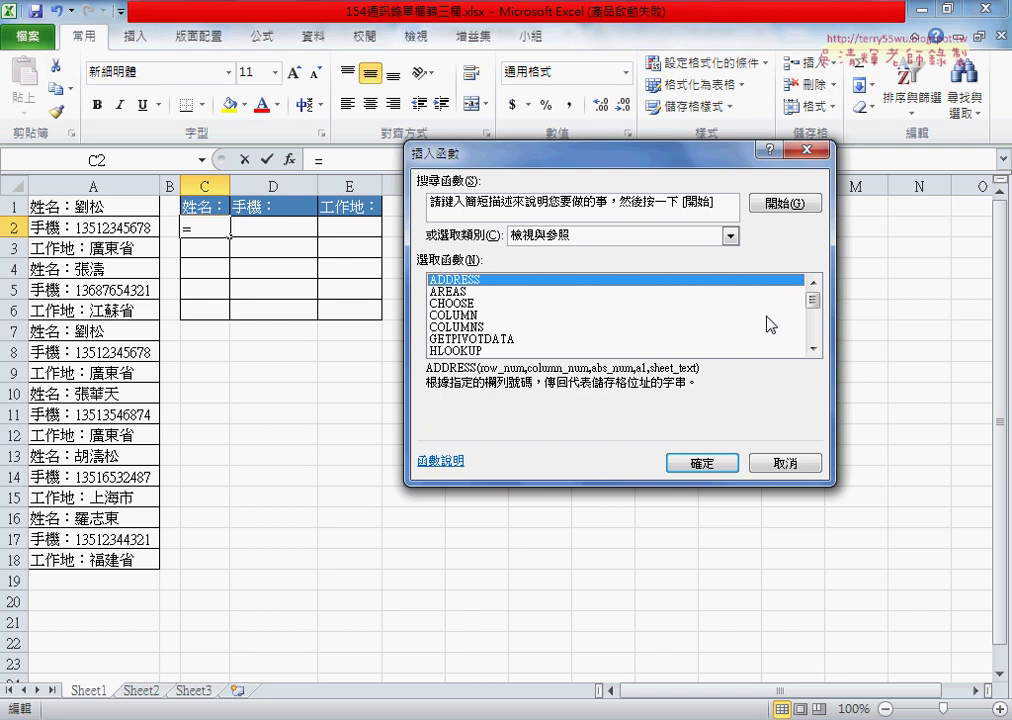
pyautogui.moveTo(812, 302); pyautogui.dragTo(814, 322)
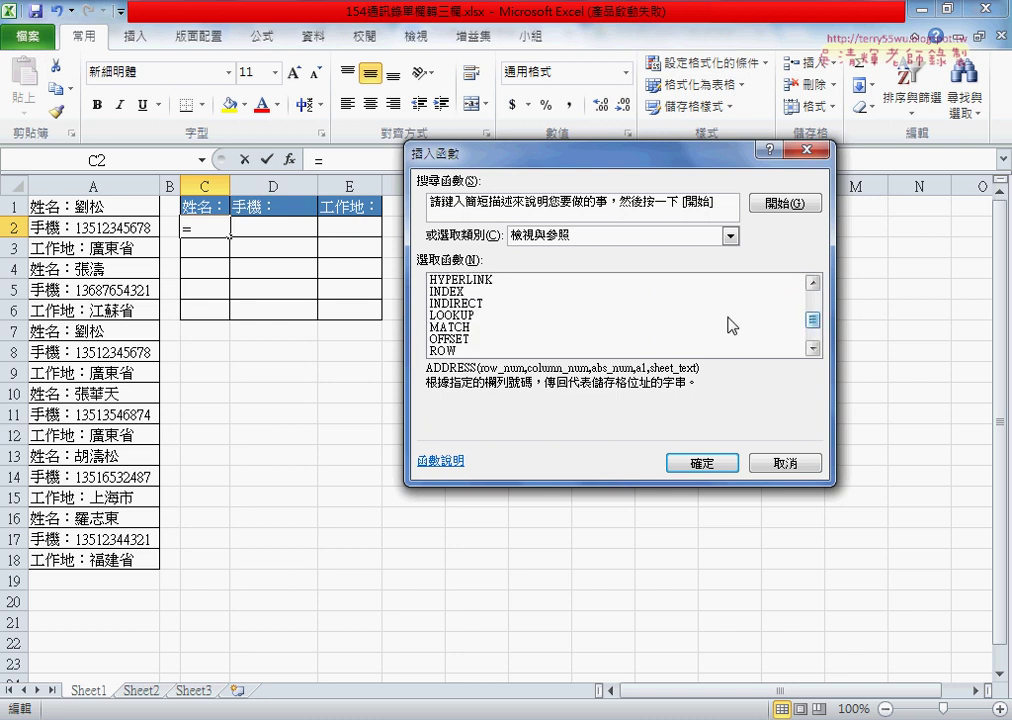
pyautogui.click(449, 293)
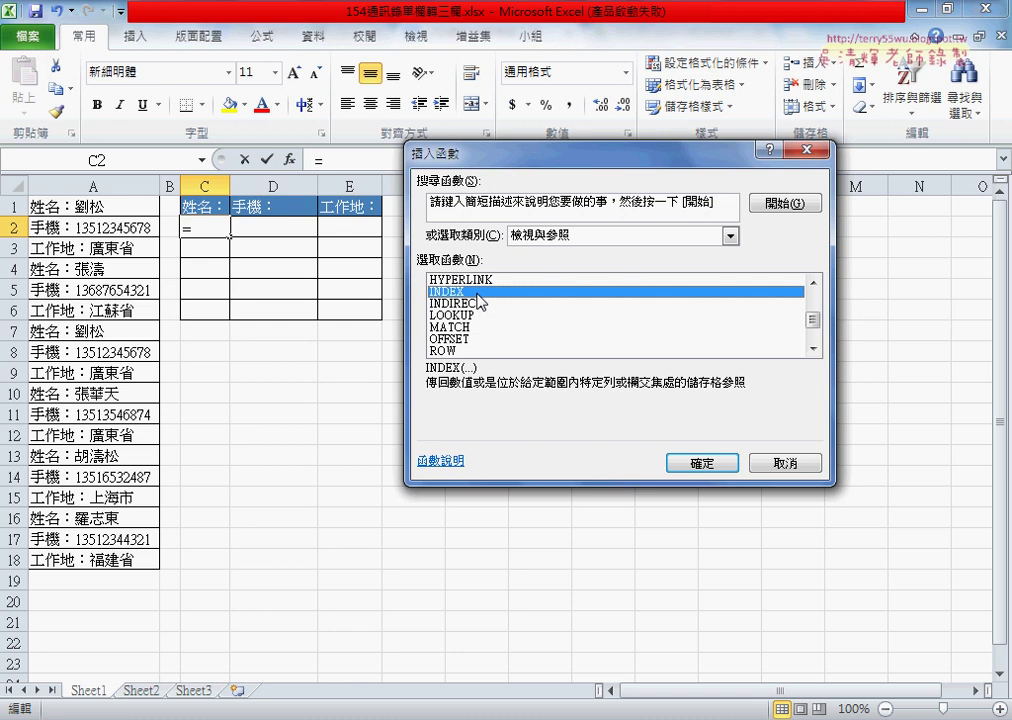
# Step: Compare the INDIRECT and OFFSET descriptions, then confirm INDEX as the function
pyautogui.click(481, 310)
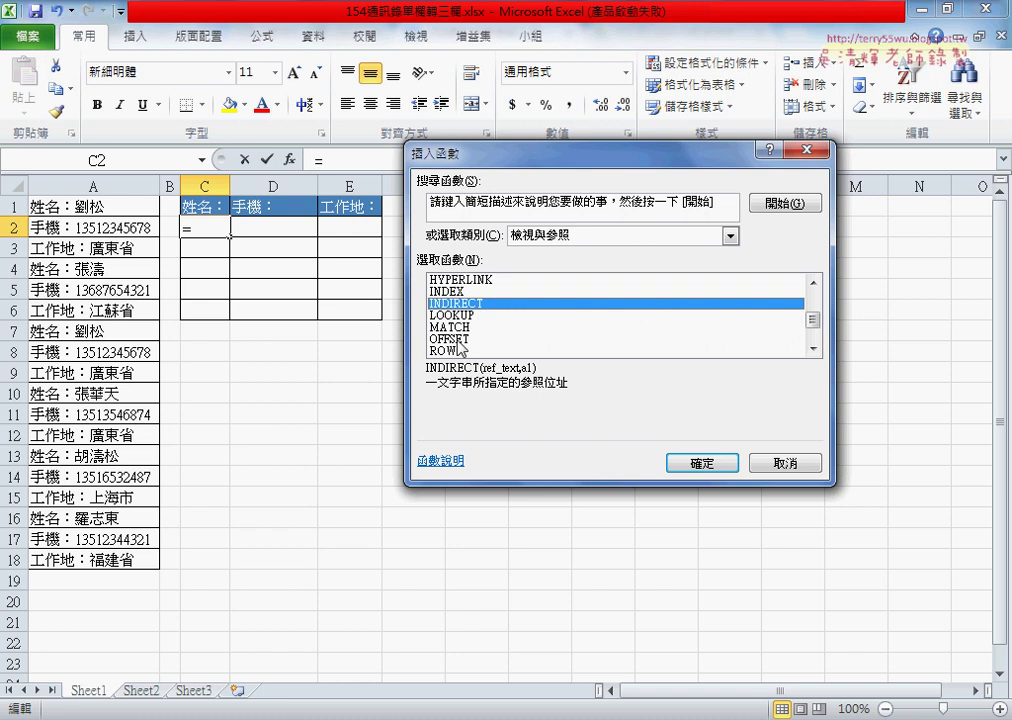
pyautogui.click(458, 339)
pyautogui.click(453, 292)
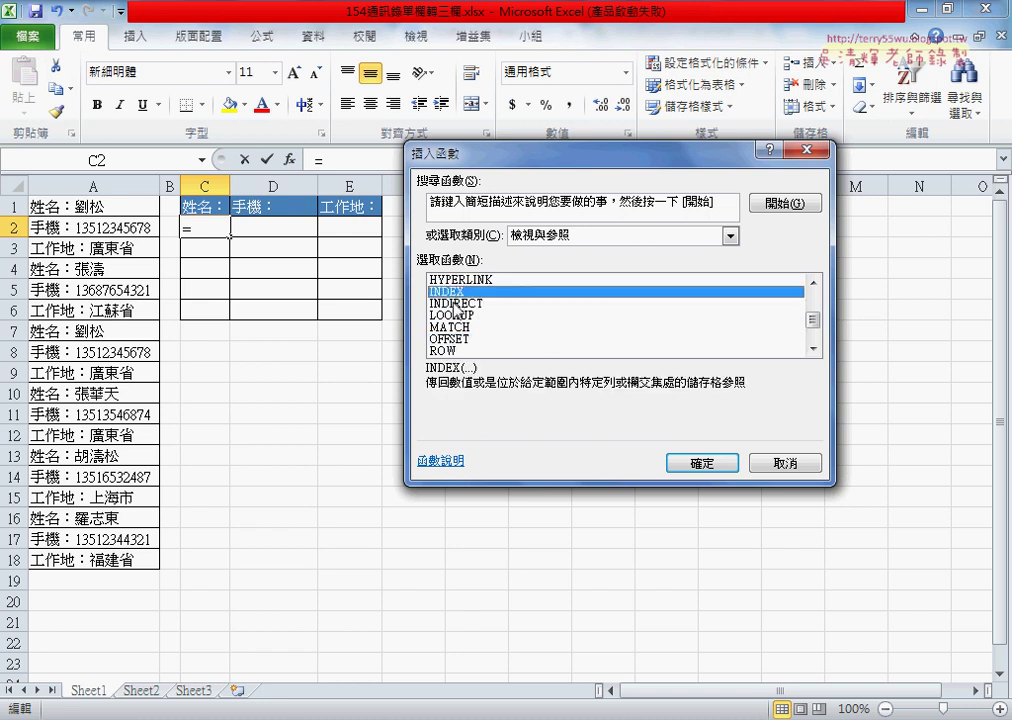
pyautogui.click(453, 304)
pyautogui.click(455, 340)
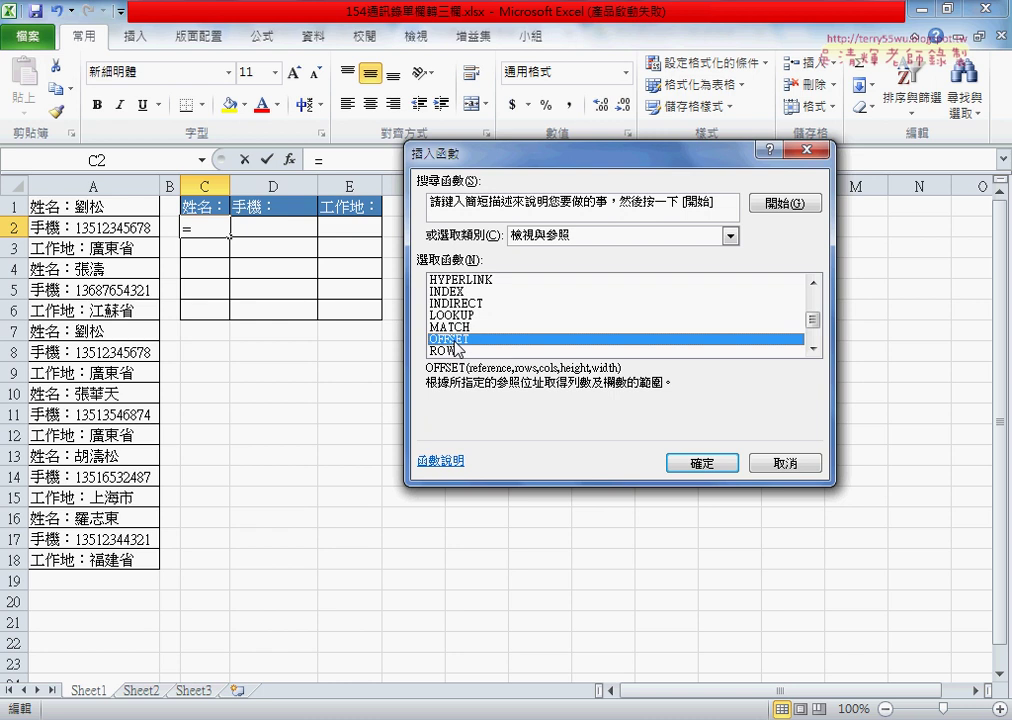
pyautogui.click(457, 292)
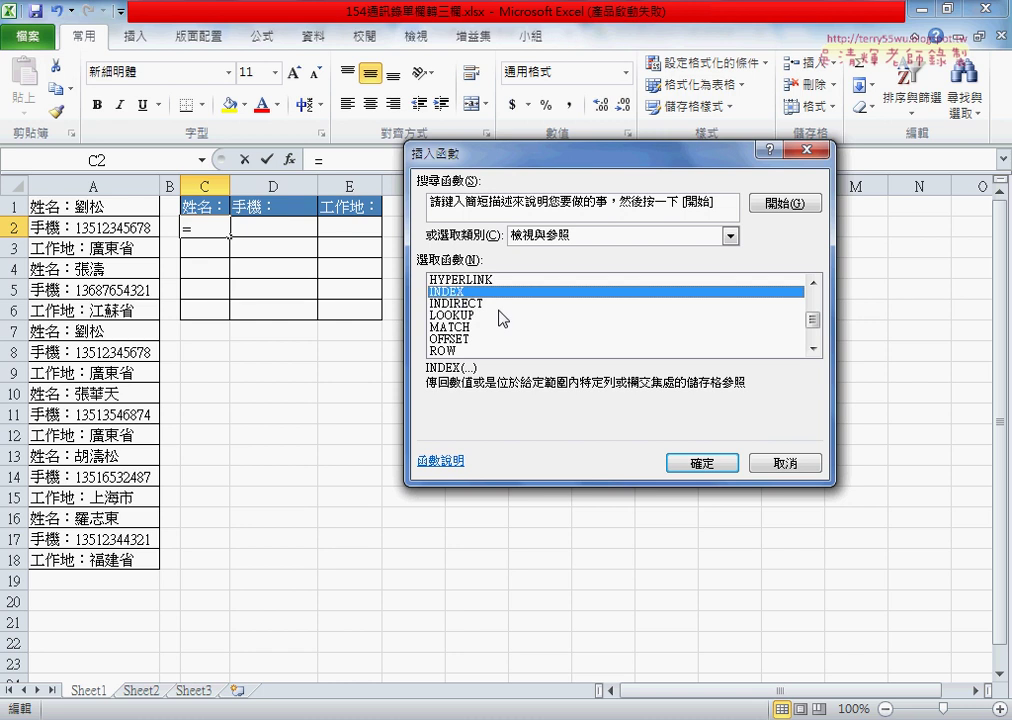
pyautogui.click(700, 464)
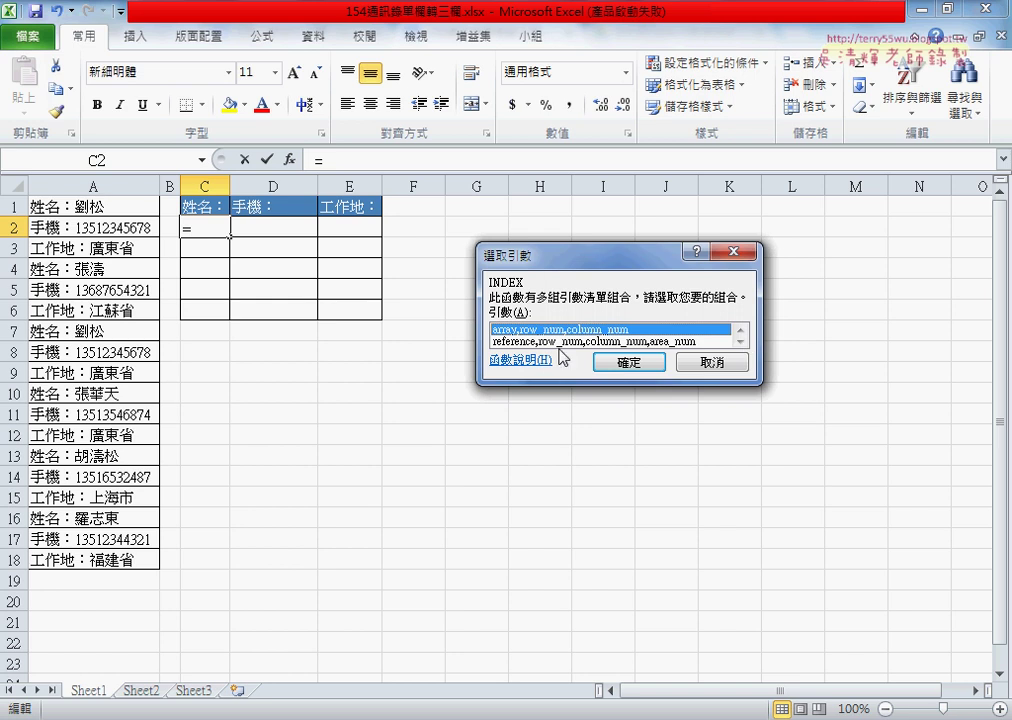
# Step: Choose INDEX's array,row_num,column_num form and move the Function Arguments dialog off the table
pyautogui.click(636, 366)
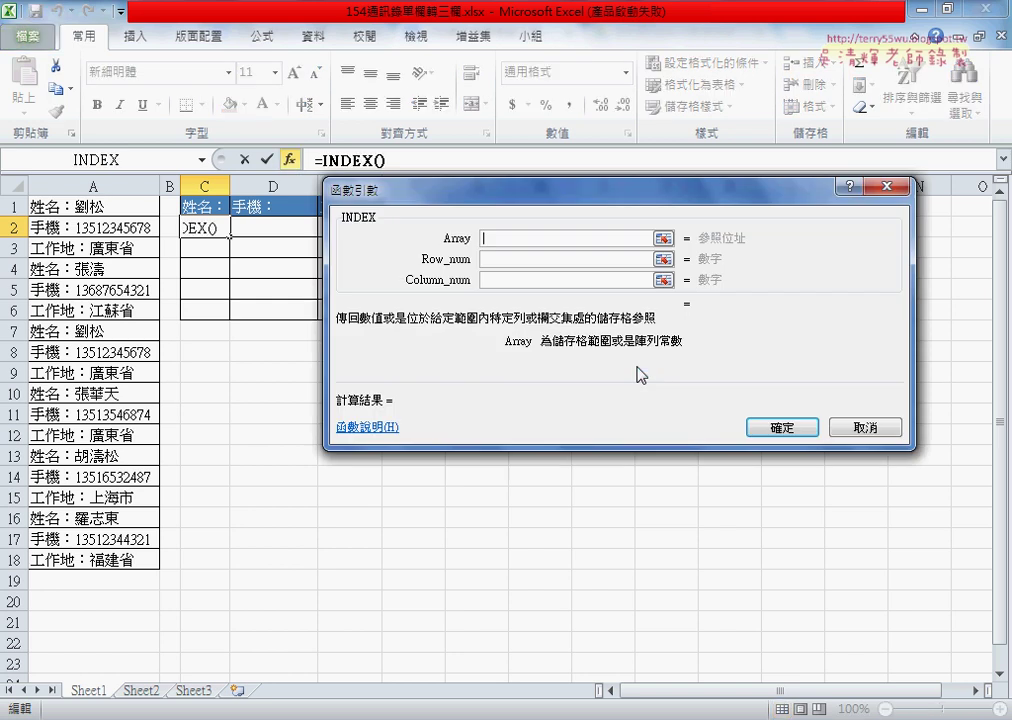
pyautogui.moveTo(578, 201)
pyautogui.mouseDown()
pyautogui.moveTo(670, 208)
pyautogui.moveTo(650, 196)
pyautogui.mouseUp()
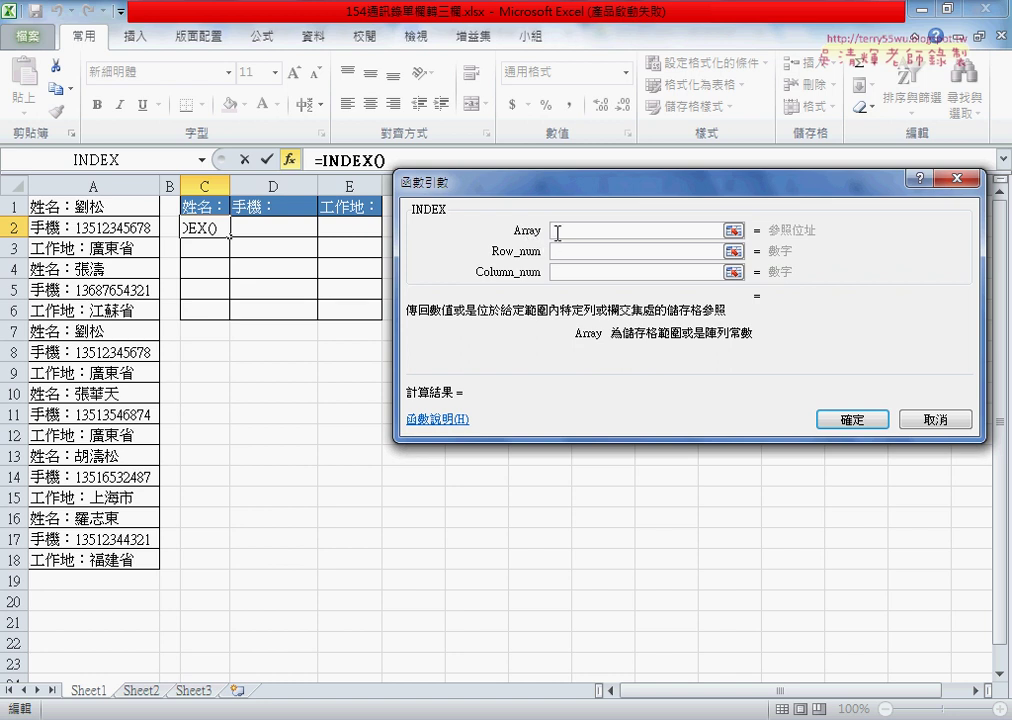
pyautogui.moveTo(514, 238); pyautogui.dragTo(541, 241)
pyautogui.moveTo(135, 575)
pyautogui.mouseDown()
pyautogui.moveTo(32, 572)
pyautogui.moveTo(22, 305)
pyautogui.moveTo(167, 541)
pyautogui.moveTo(137, 562)
pyautogui.mouseUp()
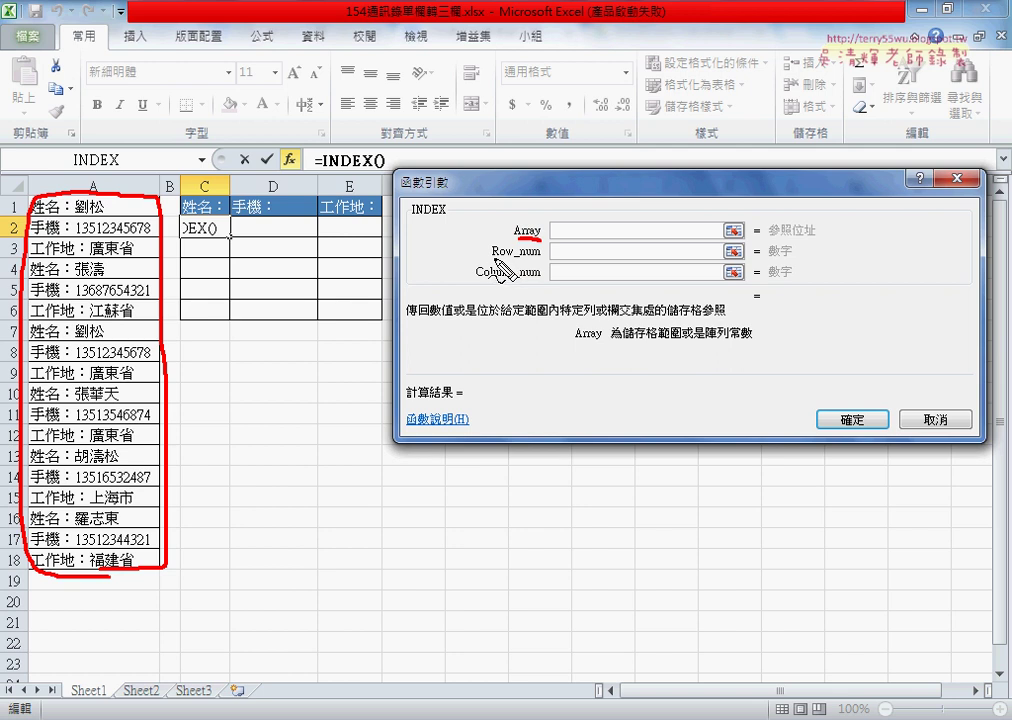
pyautogui.moveTo(492, 259); pyautogui.dragTo(513, 259)
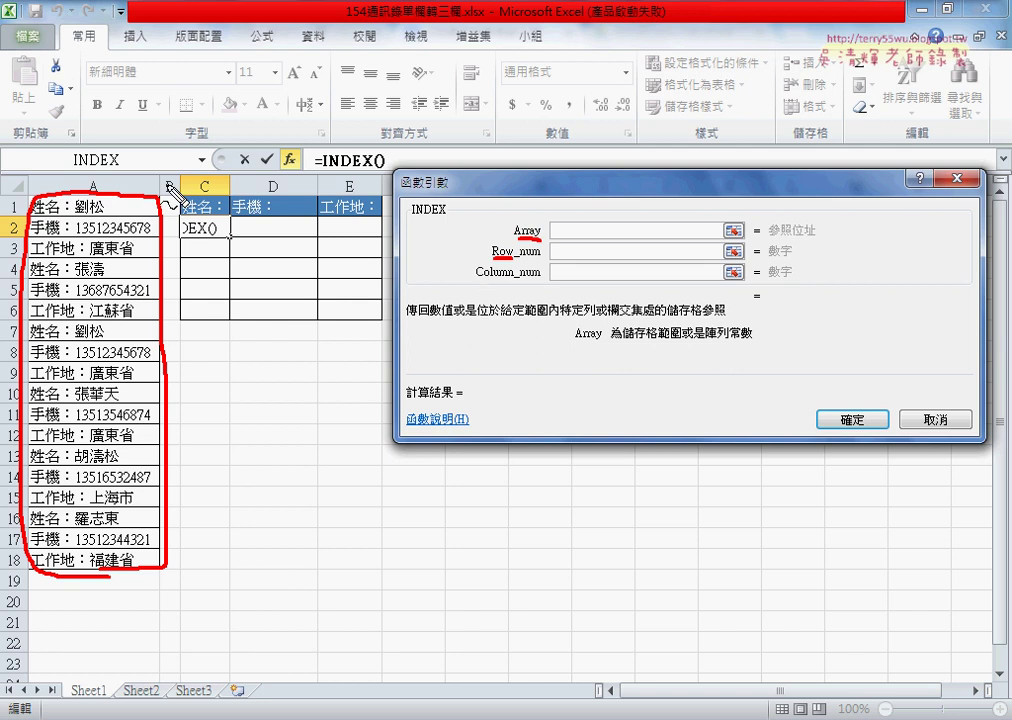
pyautogui.moveTo(150, 162)
pyautogui.mouseDown()
pyautogui.moveTo(195, 203)
pyautogui.moveTo(220, 204)
pyautogui.mouseUp()
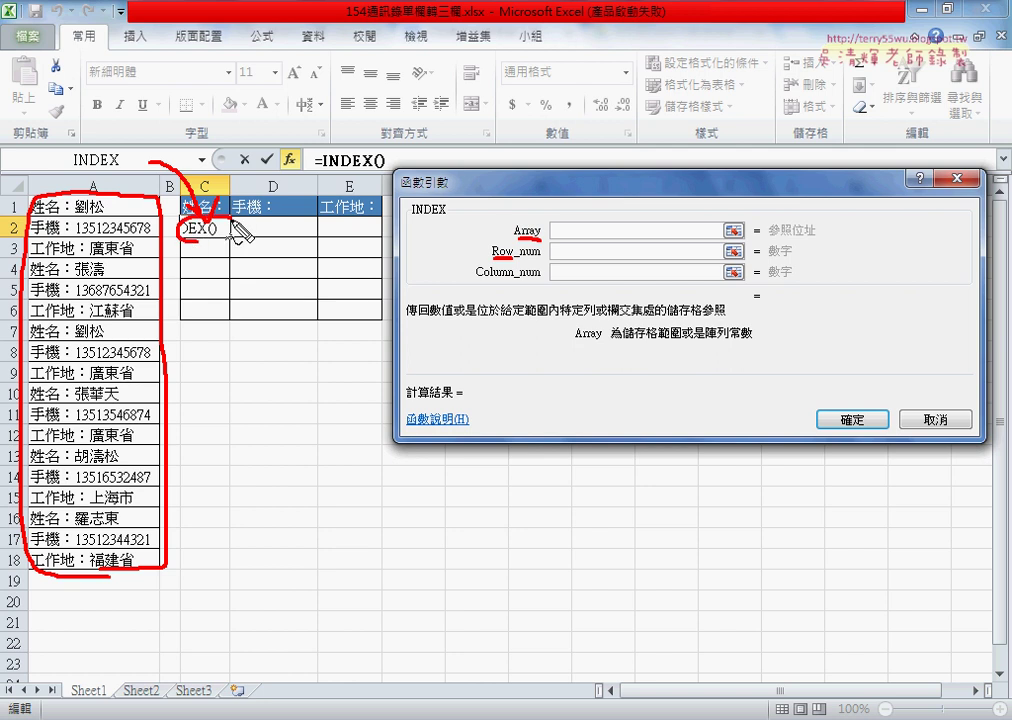
pyautogui.moveTo(230, 220); pyautogui.dragTo(226, 218)
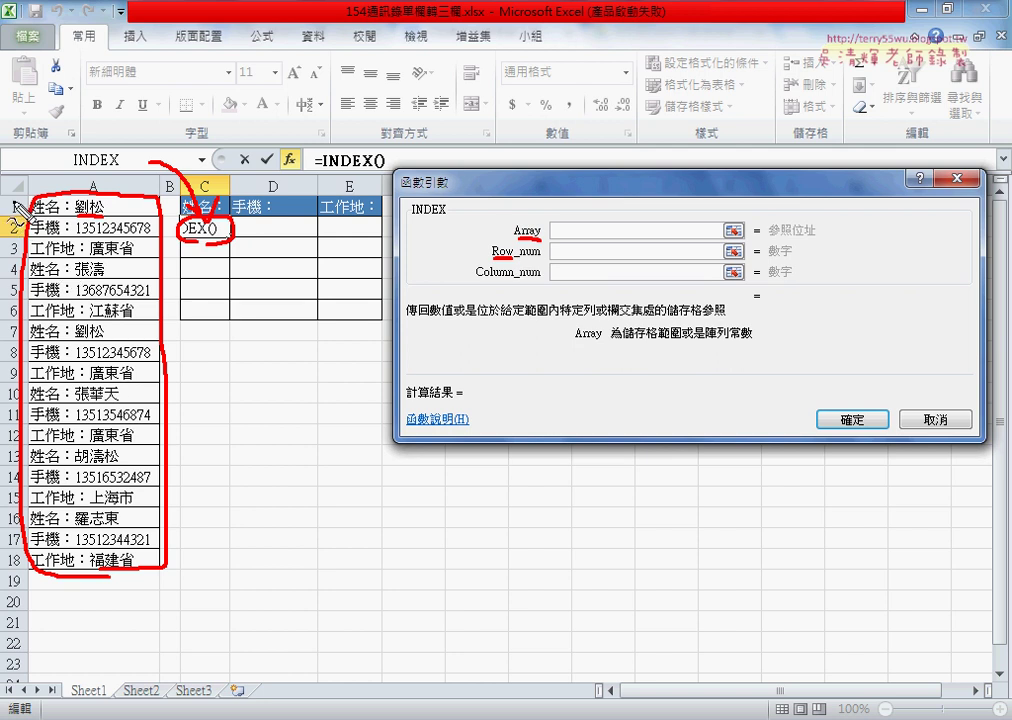
pyautogui.moveTo(12, 198); pyautogui.dragTo(12, 214)
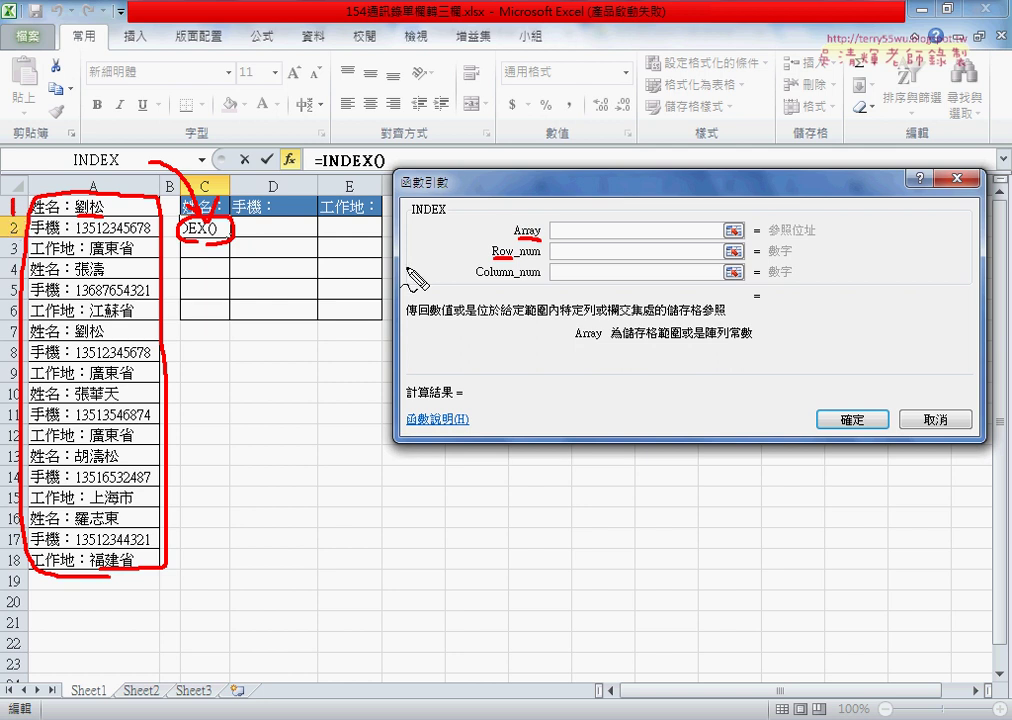
pyautogui.moveTo(477, 283); pyautogui.dragTo(540, 283)
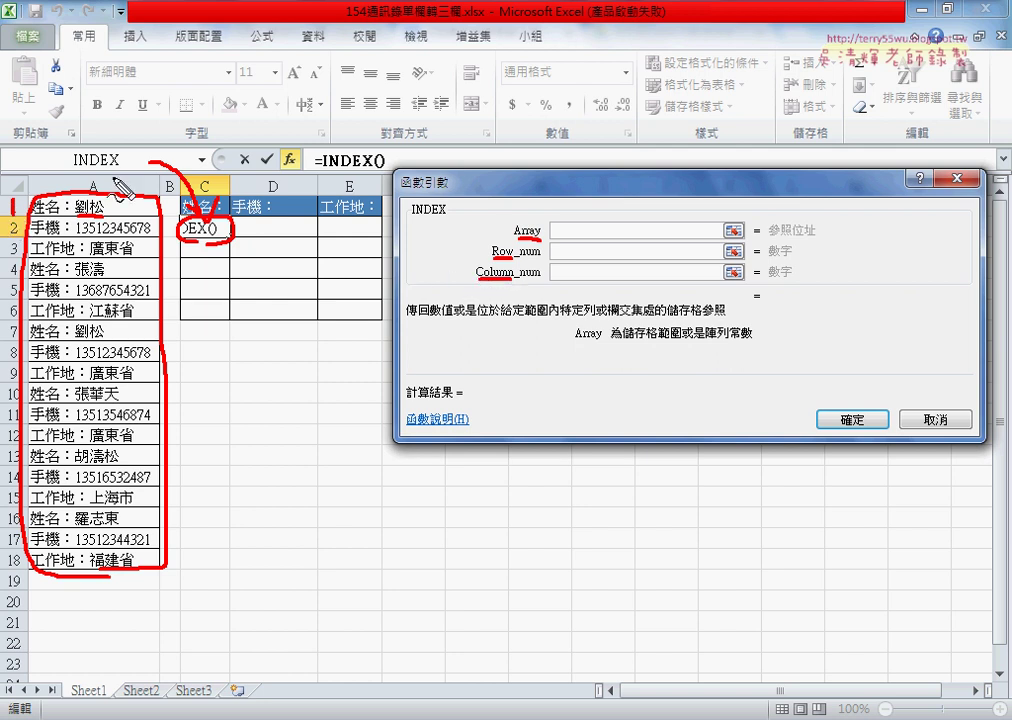
pyautogui.moveTo(97, 177); pyautogui.dragTo(97, 163)
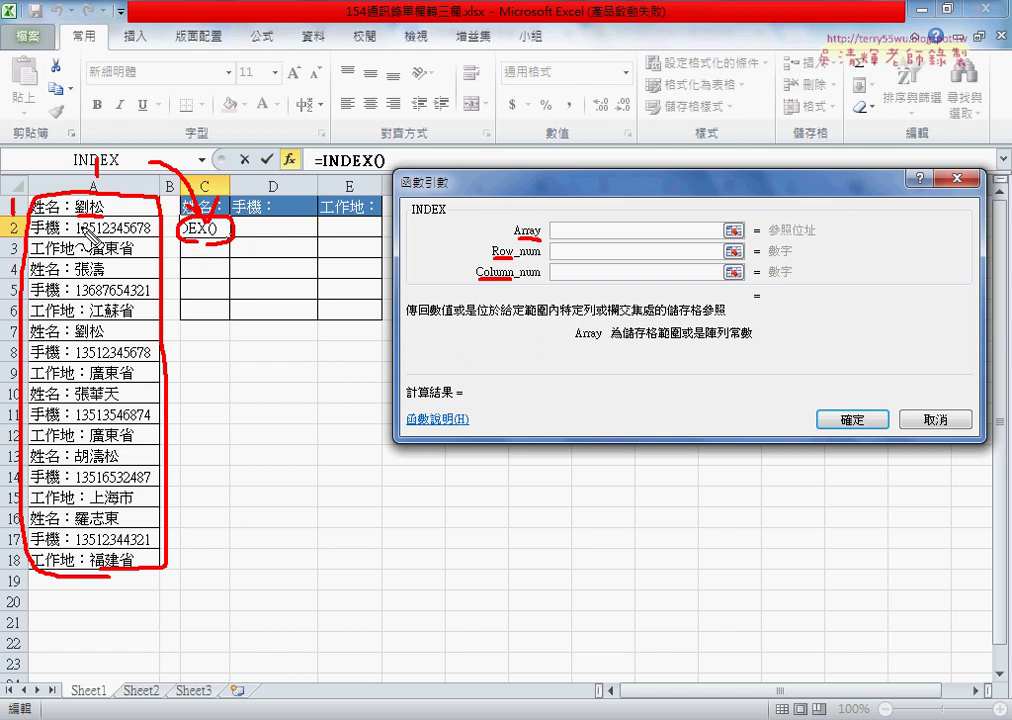
pyautogui.moveTo(75, 197); pyautogui.dragTo(112, 216)
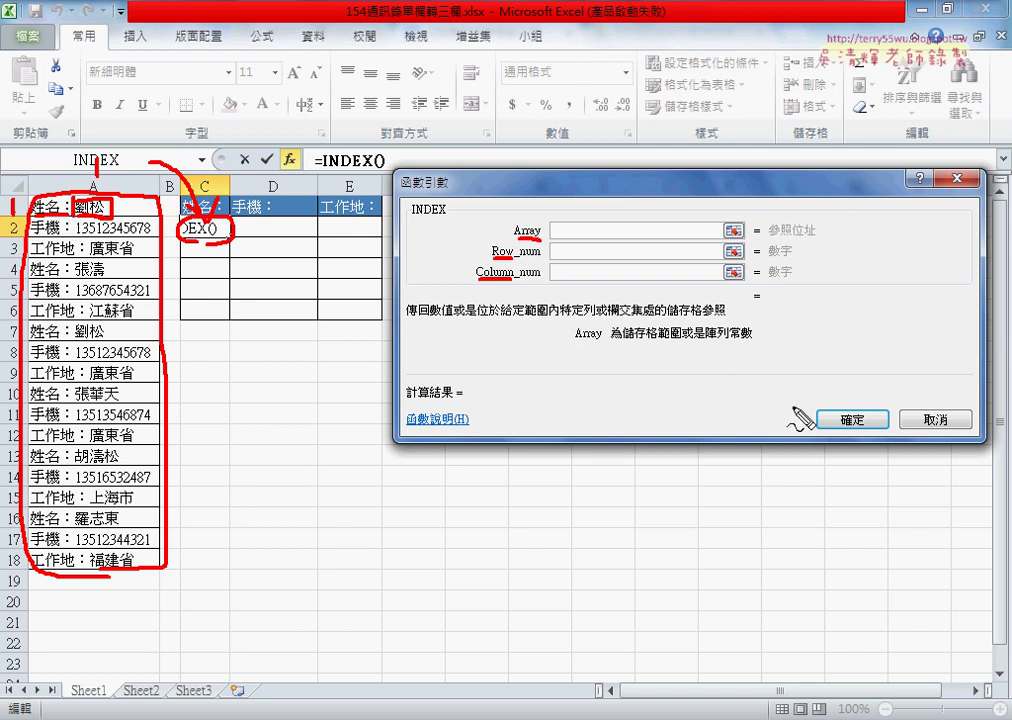
pyautogui.moveTo(880, 432)
pyautogui.mouseDown()
pyautogui.moveTo(895, 410)
pyautogui.moveTo(853, 424)
pyautogui.mouseUp()
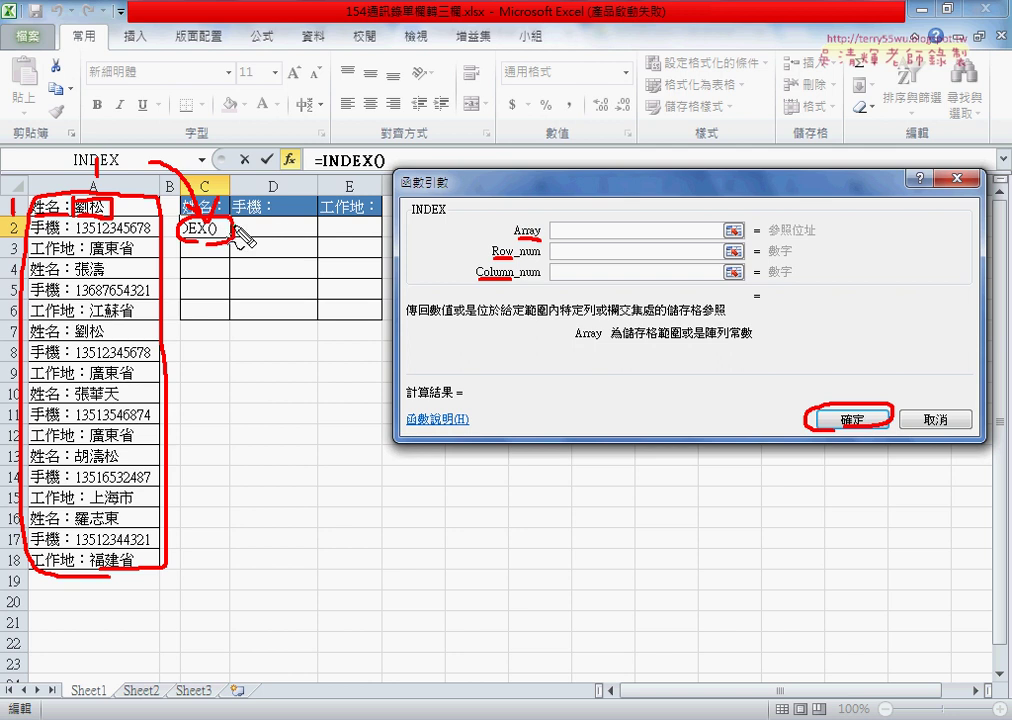
pyautogui.moveTo(240, 228)
pyautogui.mouseDown()
pyautogui.moveTo(315, 226)
pyautogui.moveTo(297, 233)
pyautogui.mouseUp()
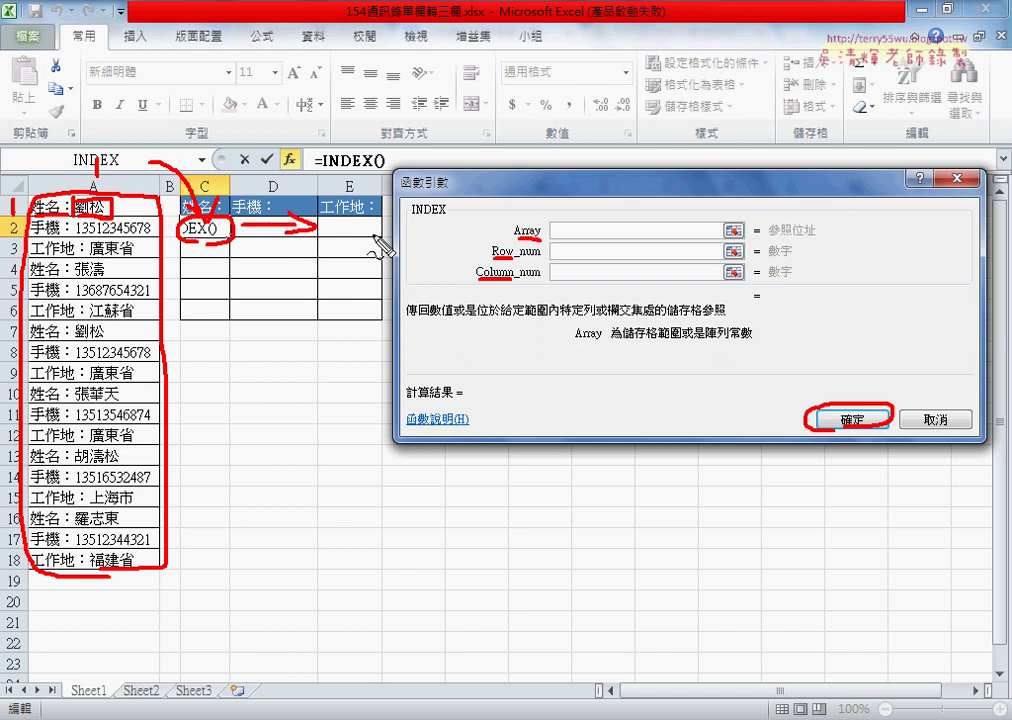
pyautogui.moveTo(372, 236)
pyautogui.mouseDown()
pyautogui.moveTo(372, 278)
pyautogui.moveTo(388, 263)
pyautogui.mouseUp()
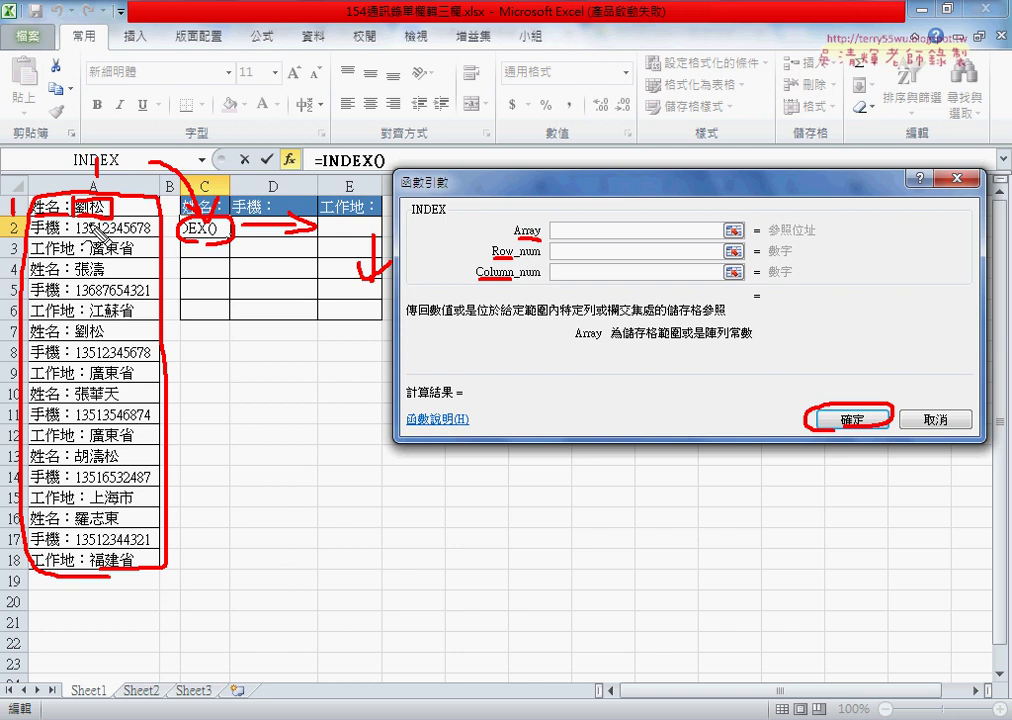
pyautogui.moveTo(20, 220); pyautogui.dragTo(18, 223)
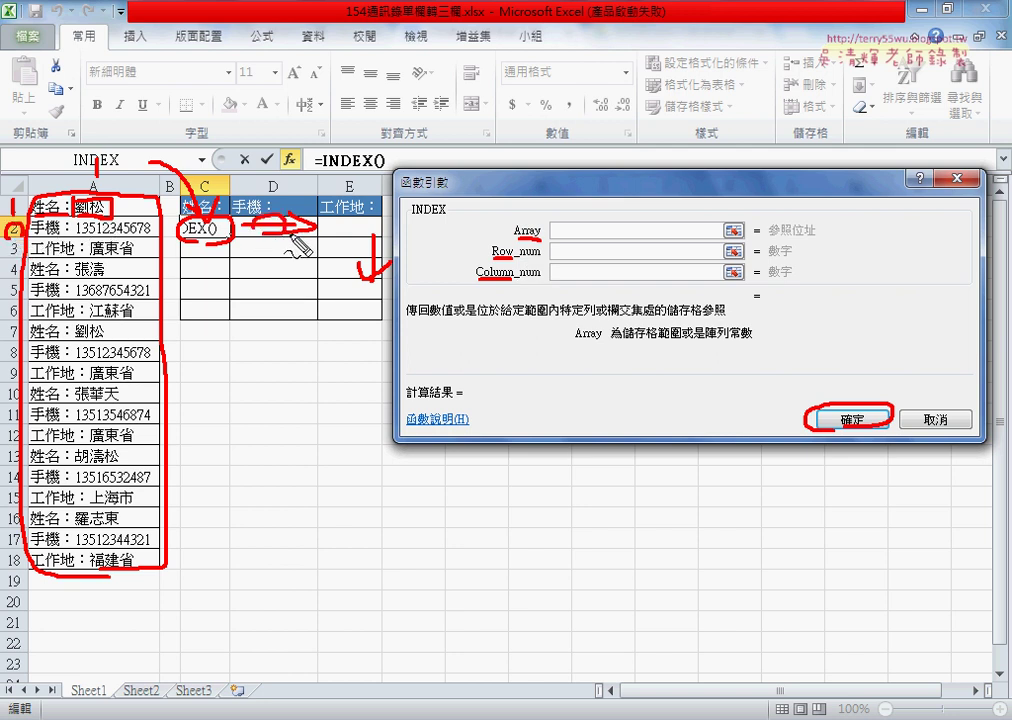
pyautogui.moveTo(252, 223); pyautogui.dragTo(288, 229)
pyautogui.press('Escape')
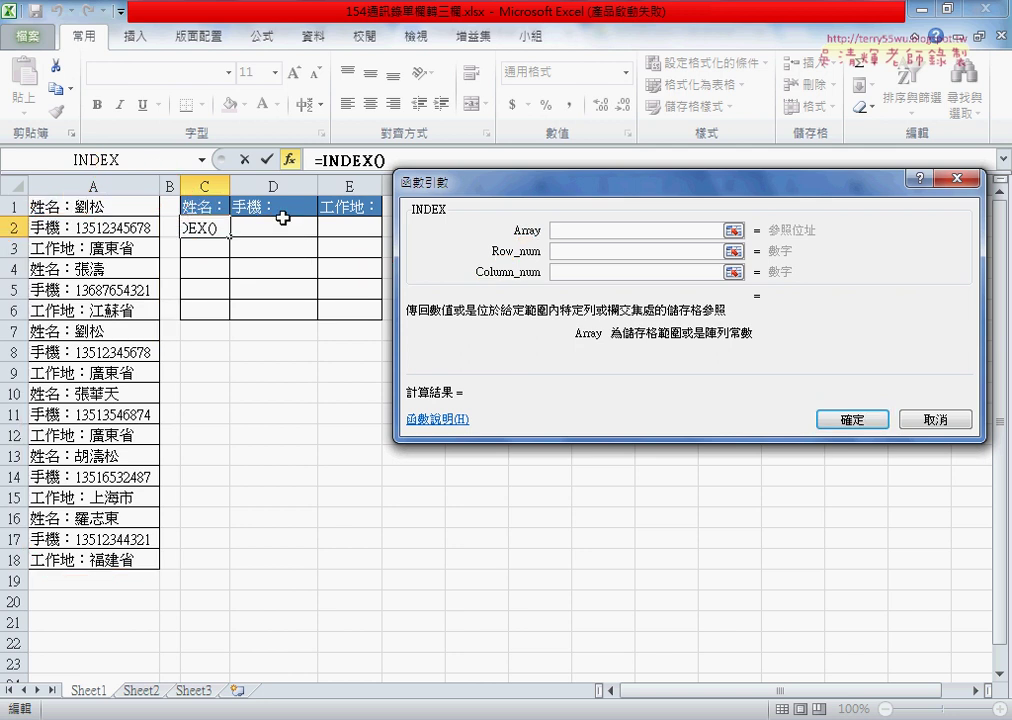
pyautogui.moveTo(24, 200); pyautogui.dragTo(14, 202)
pyautogui.moveTo(208, 220); pyautogui.dragTo(202, 236)
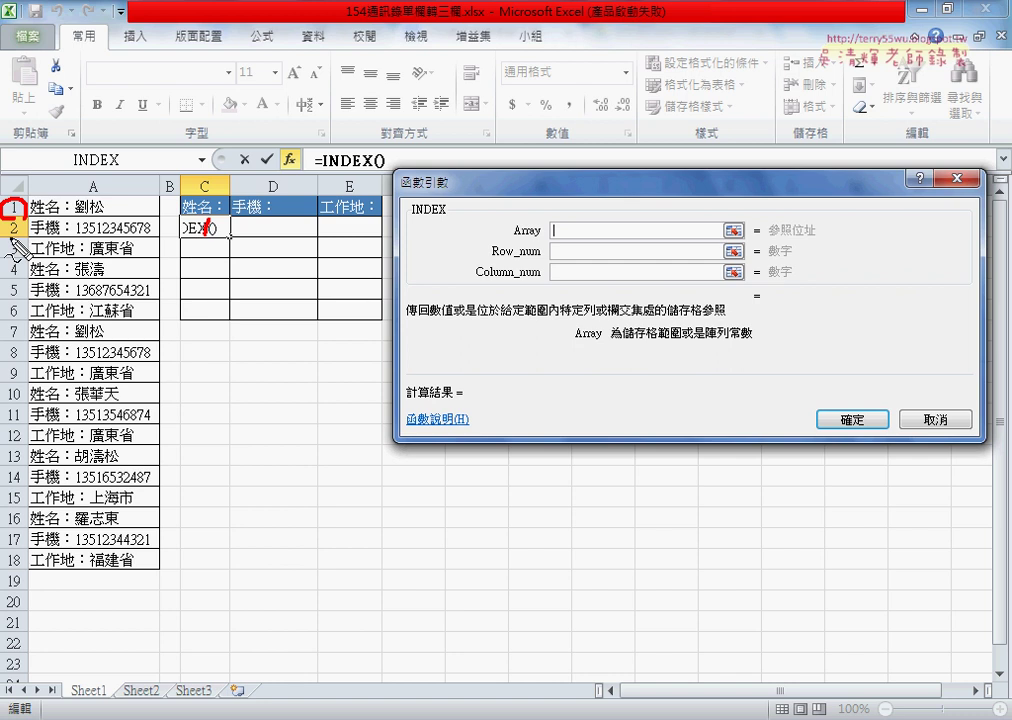
pyautogui.moveTo(22, 220); pyautogui.dragTo(12, 222)
pyautogui.moveTo(211, 219); pyautogui.dragTo(204, 224)
pyautogui.moveTo(262, 222); pyautogui.dragTo(283, 230)
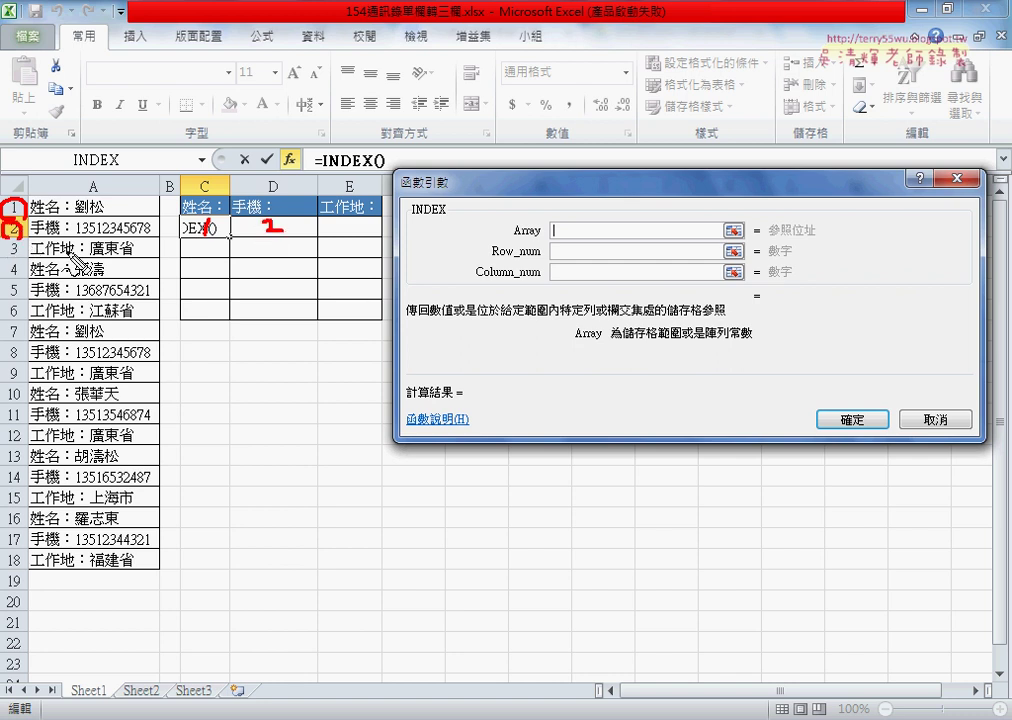
pyautogui.moveTo(20, 236); pyautogui.dragTo(14, 262)
pyautogui.moveTo(342, 220); pyautogui.dragTo(344, 234)
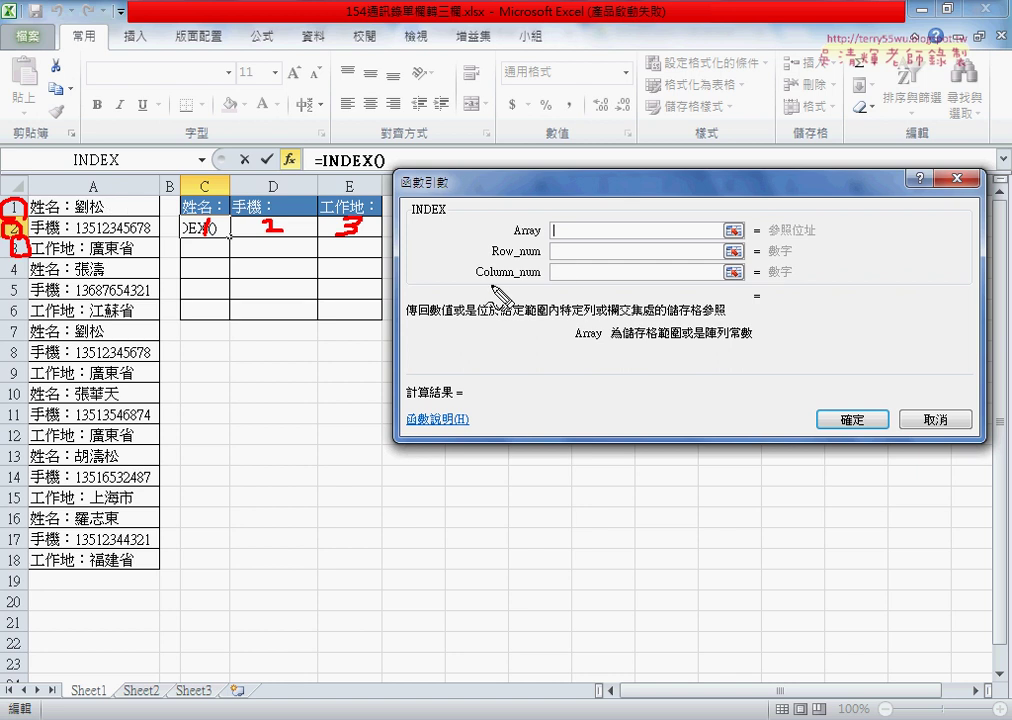
pyautogui.moveTo(490, 285); pyautogui.dragTo(512, 283)
pyautogui.moveTo(110, 146); pyautogui.dragTo(110, 170)
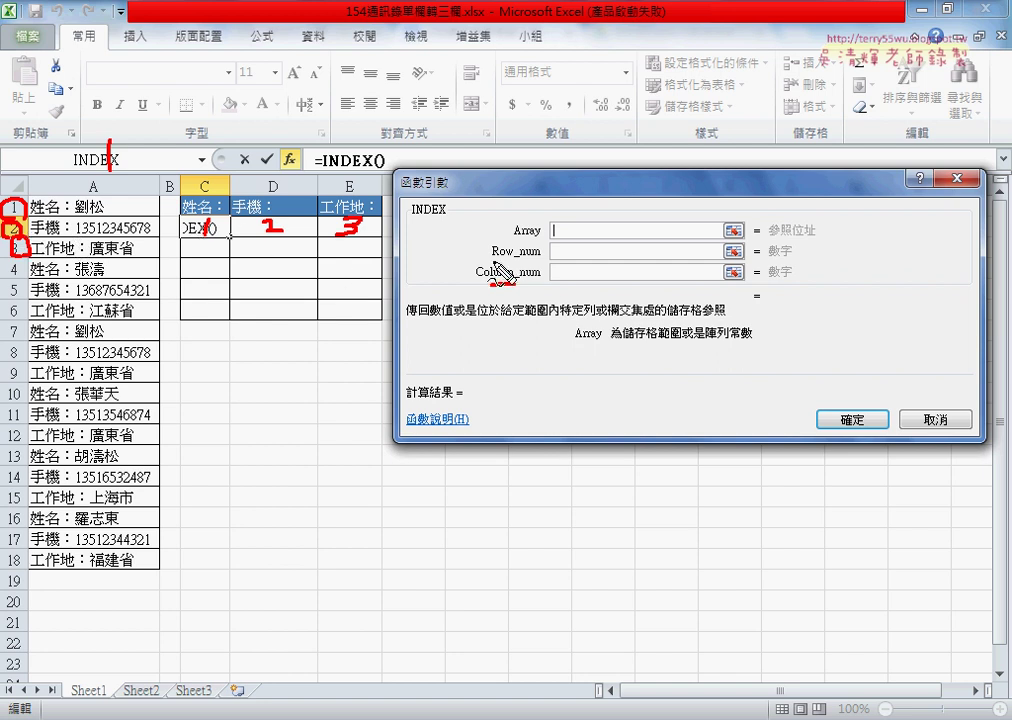
pyautogui.moveTo(482, 258); pyautogui.dragTo(500, 267)
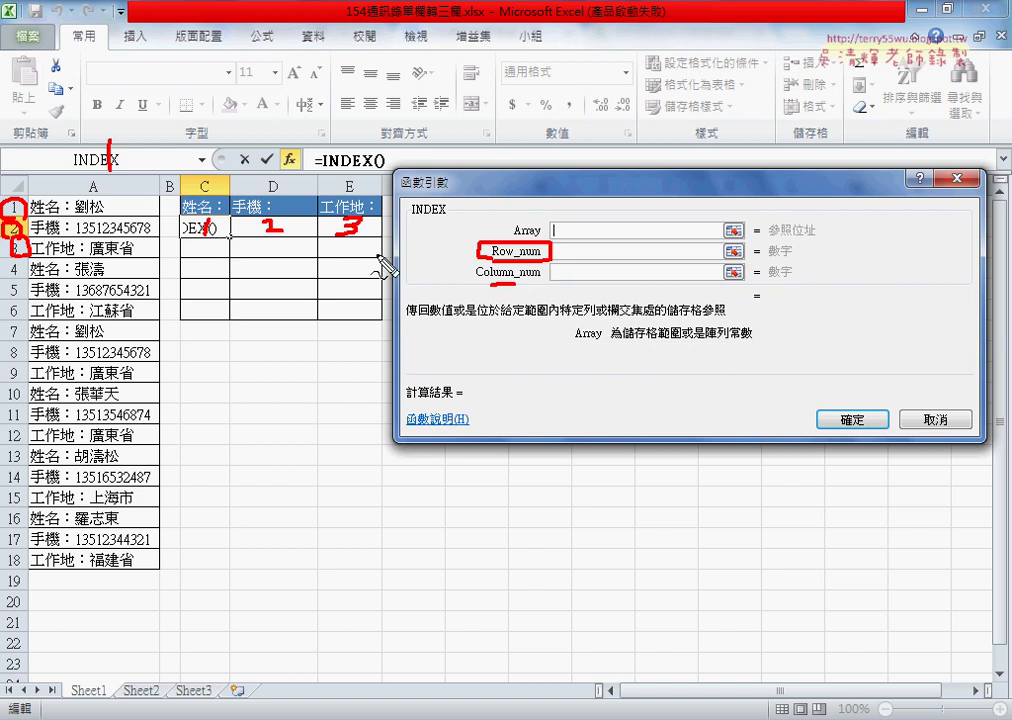
pyautogui.moveTo(210, 236); pyautogui.dragTo(208, 254)
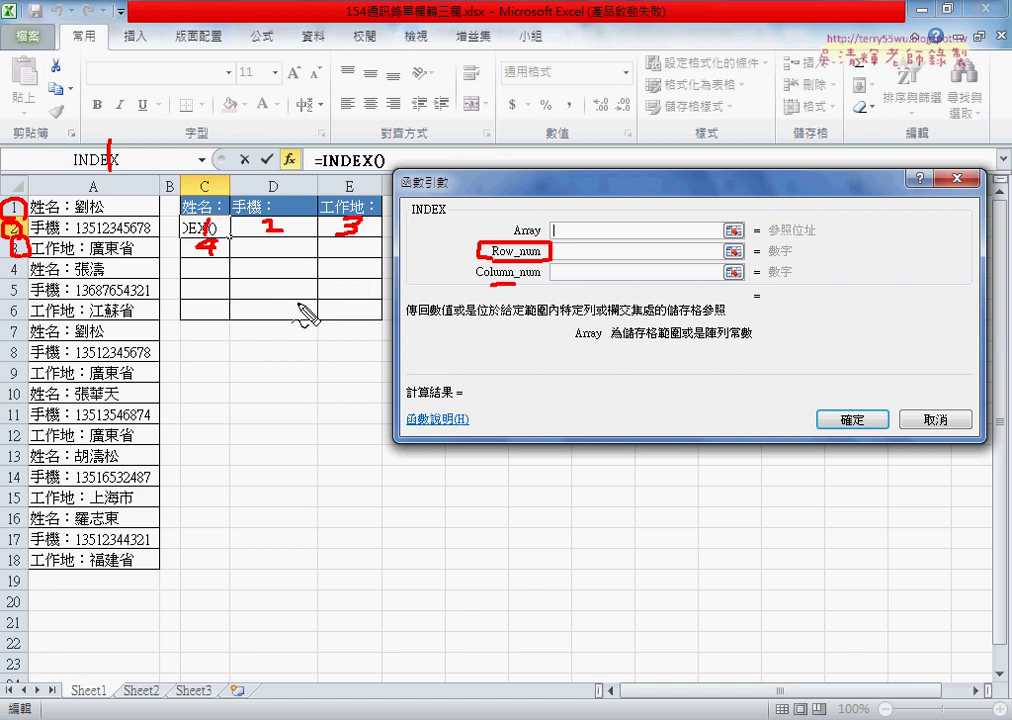
pyautogui.moveTo(34, 540); pyautogui.dragTo(34, 566)
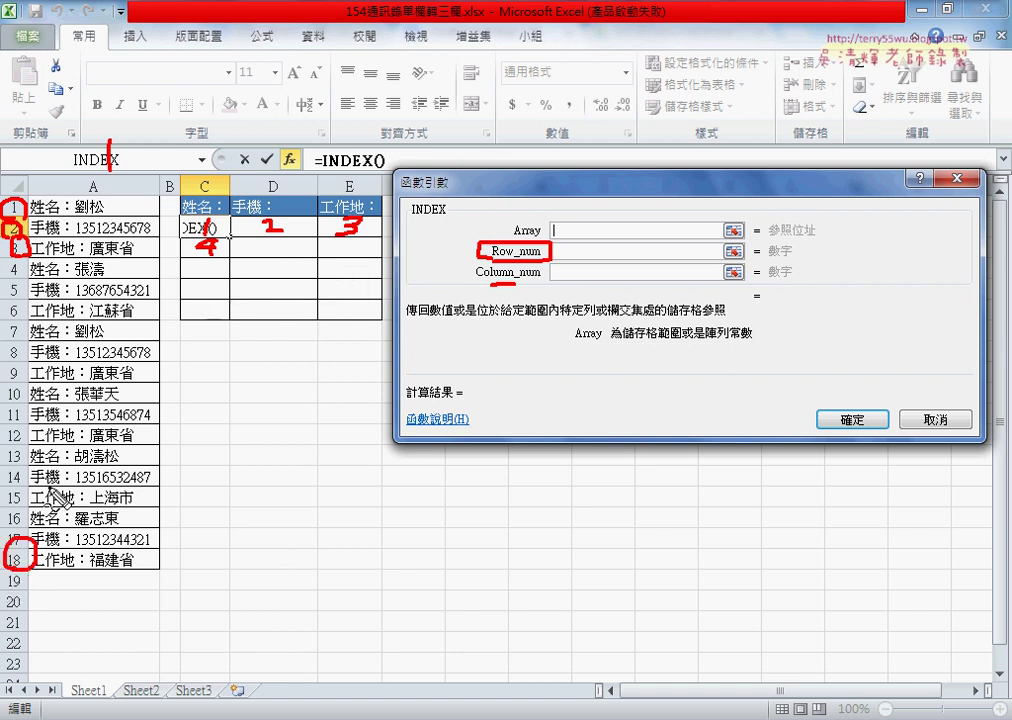
pyautogui.moveTo(345, 302)
pyautogui.mouseDown()
pyautogui.moveTo(337, 328)
pyautogui.moveTo(472, 251)
pyautogui.mouseUp()
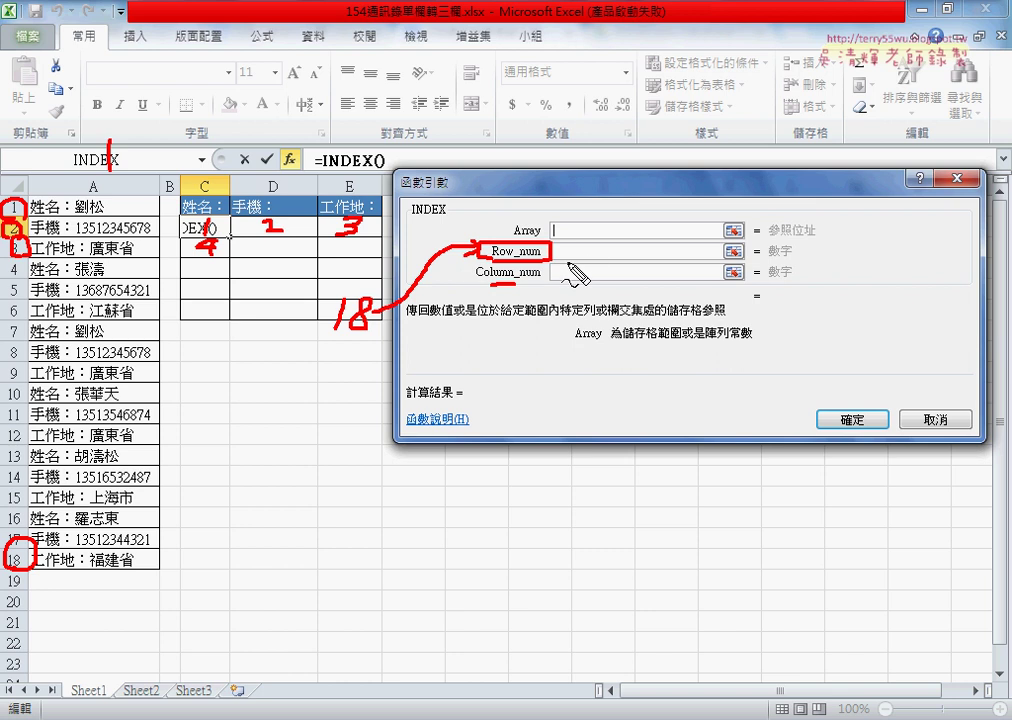
pyautogui.moveTo(580, 245); pyautogui.dragTo(578, 247)
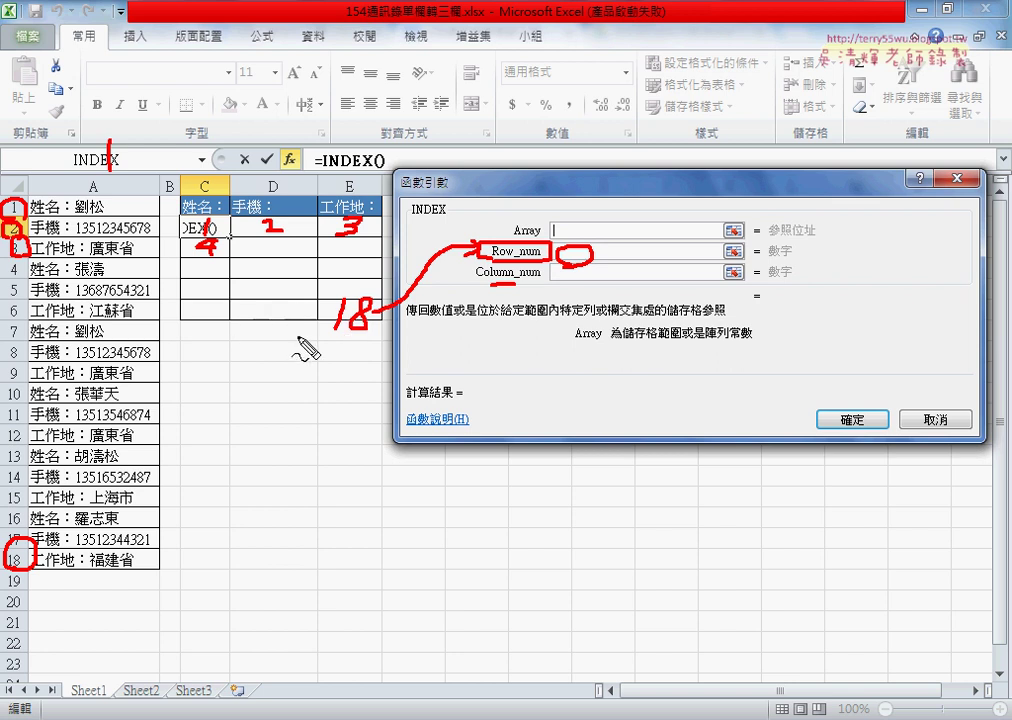
pyautogui.moveTo(370, 330)
pyautogui.mouseDown()
pyautogui.moveTo(176, 318)
pyautogui.moveTo(368, 345)
pyautogui.mouseUp()
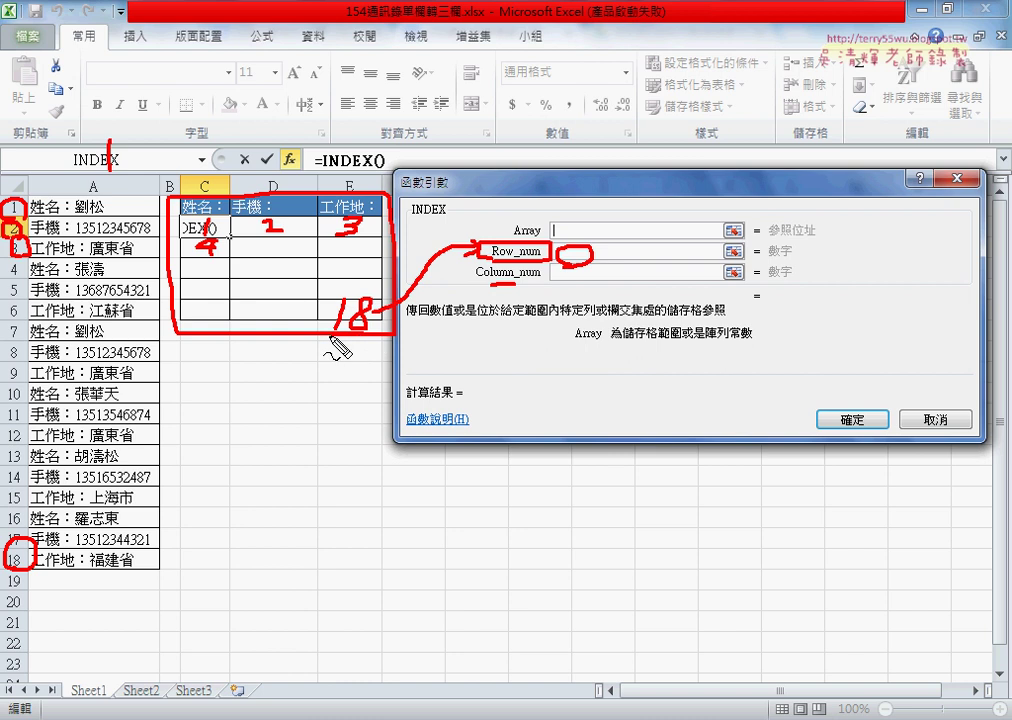
pyautogui.moveTo(243, 125); pyautogui.dragTo(263, 186)
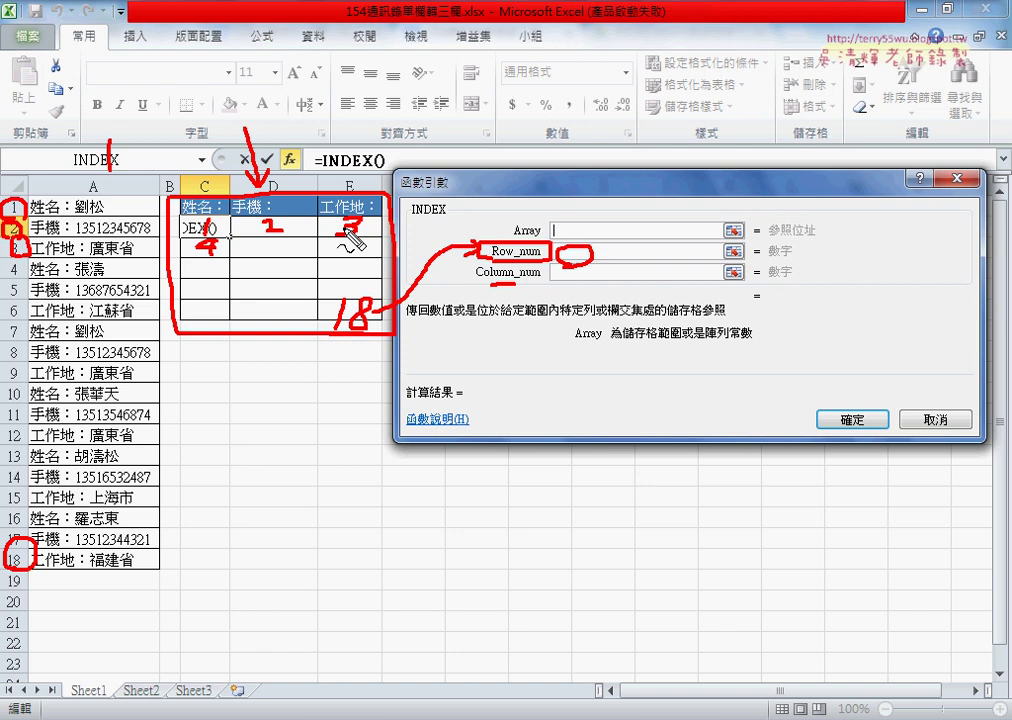
pyautogui.press('Escape')
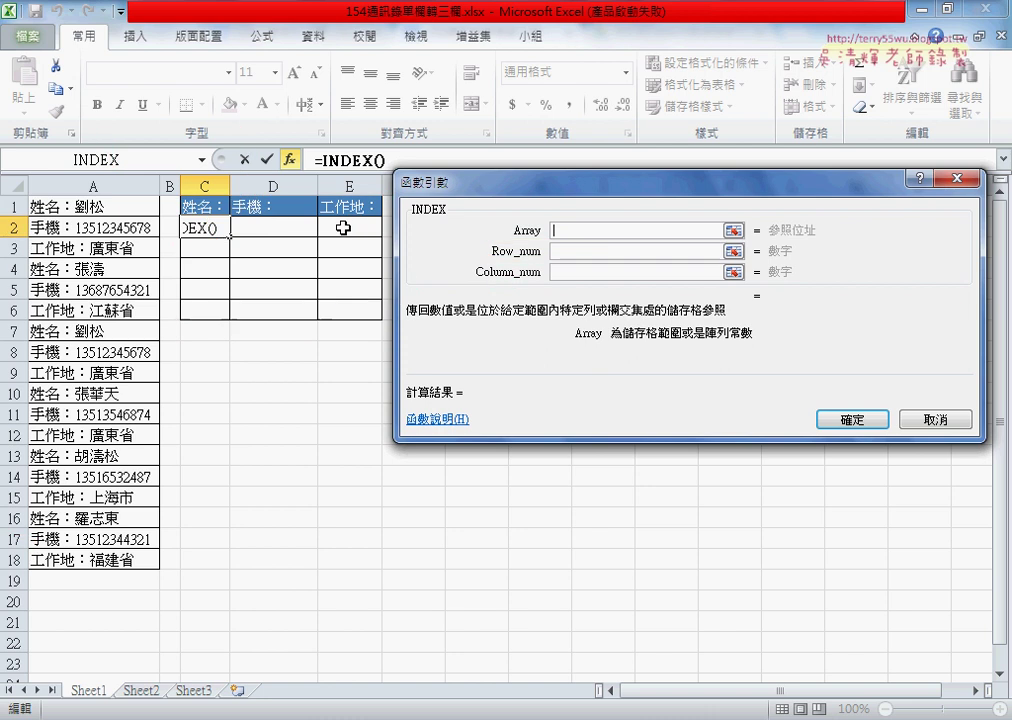
# Step: Cancel the INDEX formula, then enter 1 in C2 and fill 1–3 across C2:E2
pyautogui.click(948, 419)
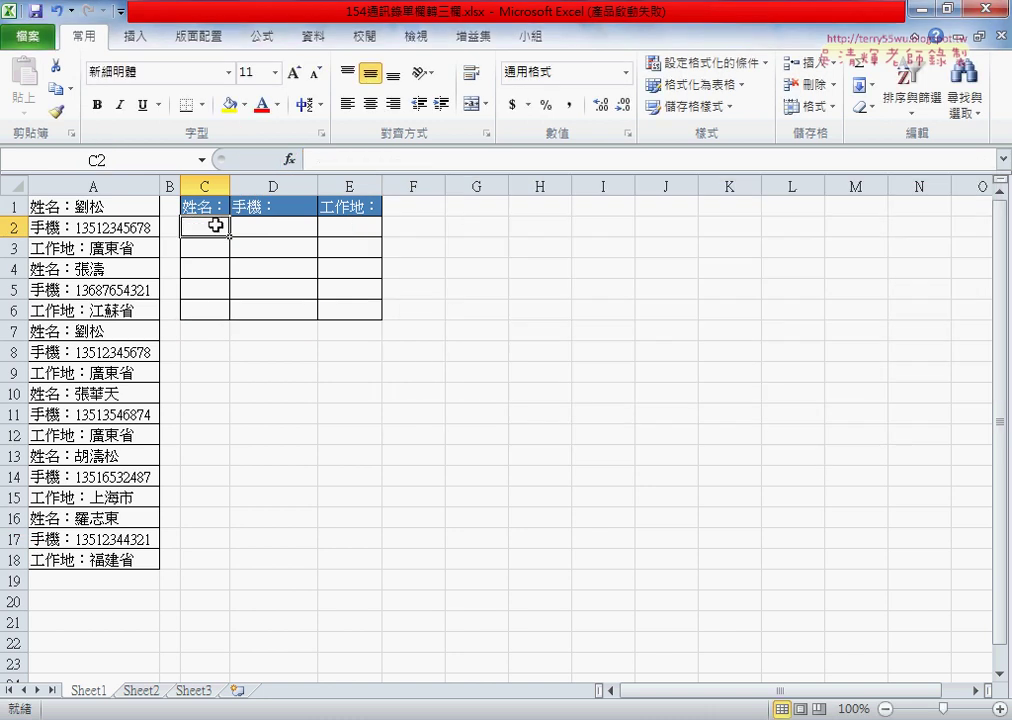
pyautogui.write('1')
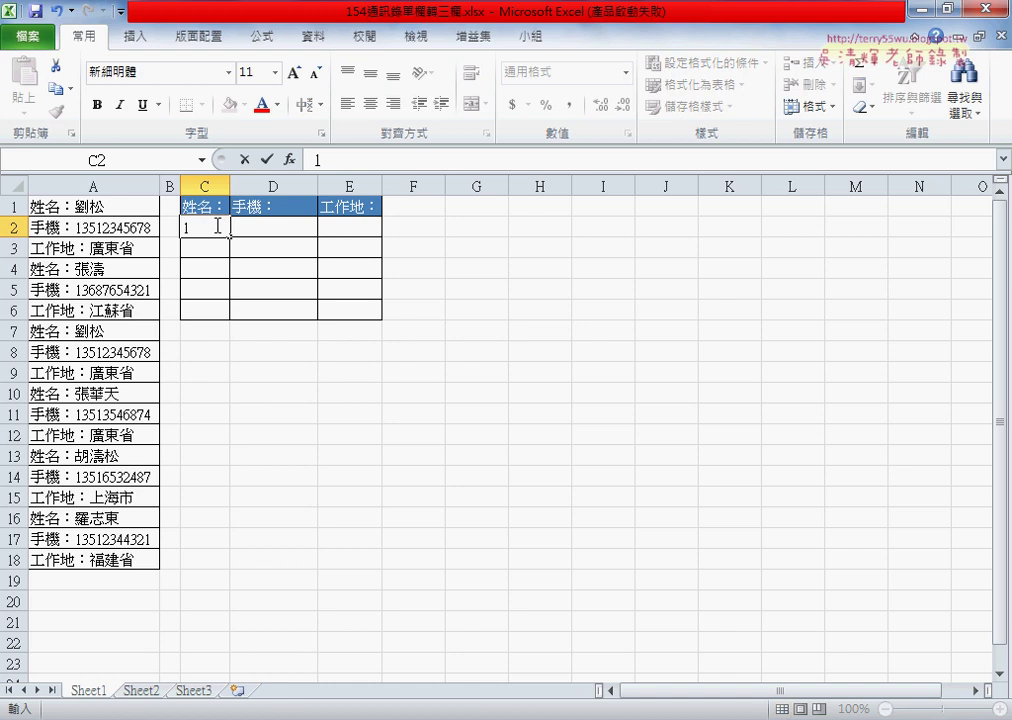
pyautogui.moveTo(229, 238); pyautogui.dragTo(366, 238)
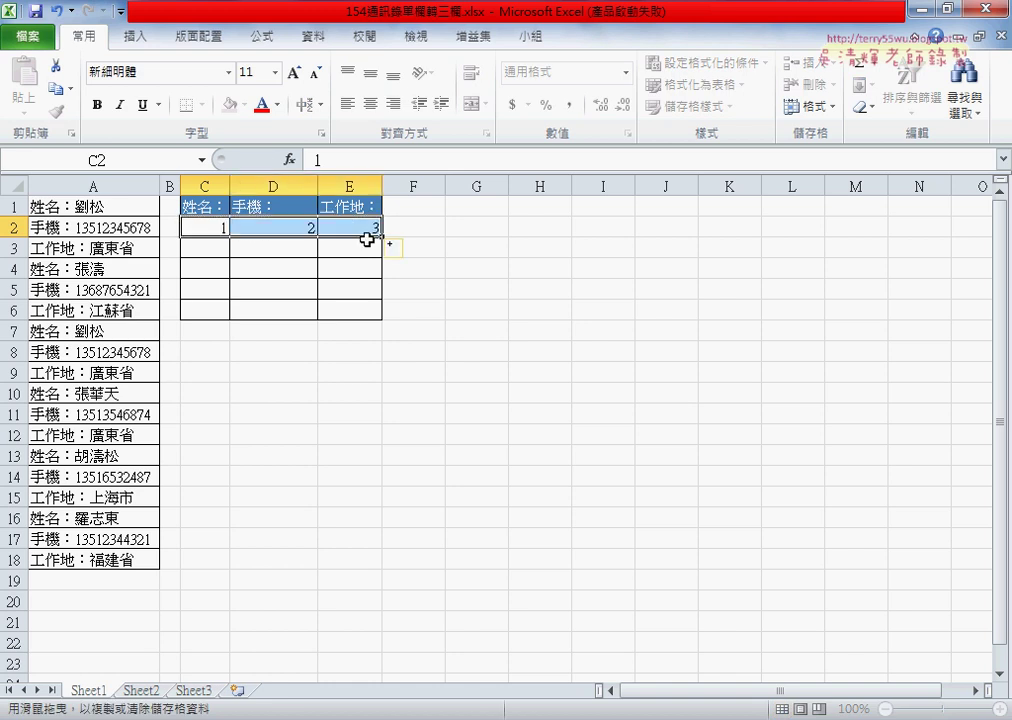
# Step: Fill 4–9 into C3:E4 from C3 and C4, then clear the numbers from C2:E4
pyautogui.click(220, 248)
pyautogui.write('4')
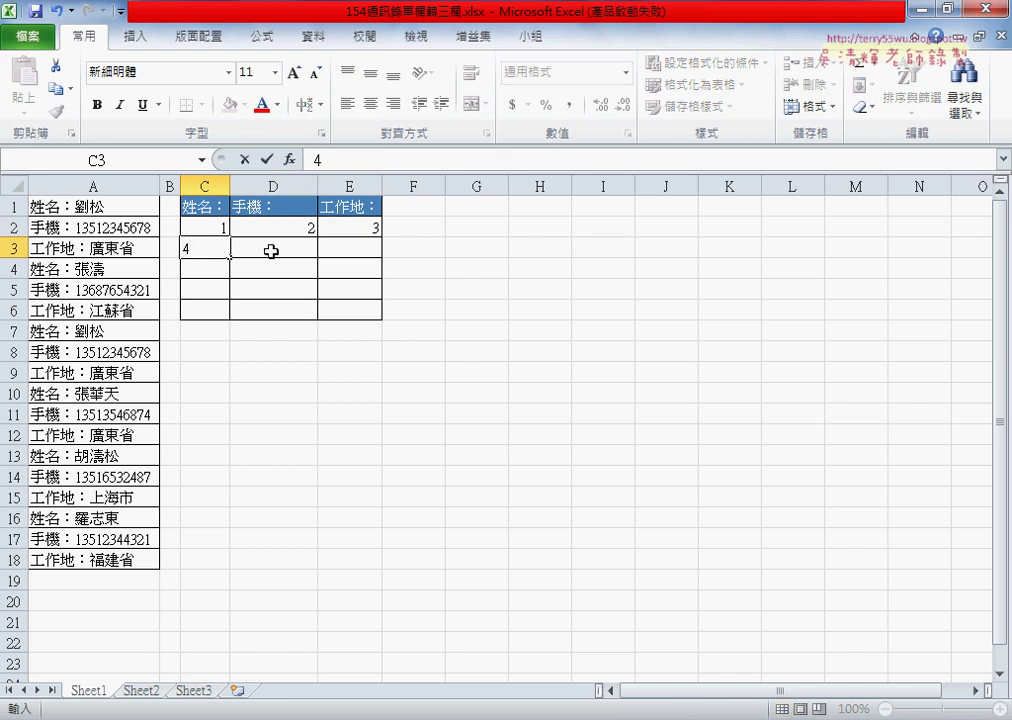
pyautogui.hotkey('ctrl', 'Return')
pyautogui.moveTo(229, 258); pyautogui.dragTo(372, 258)
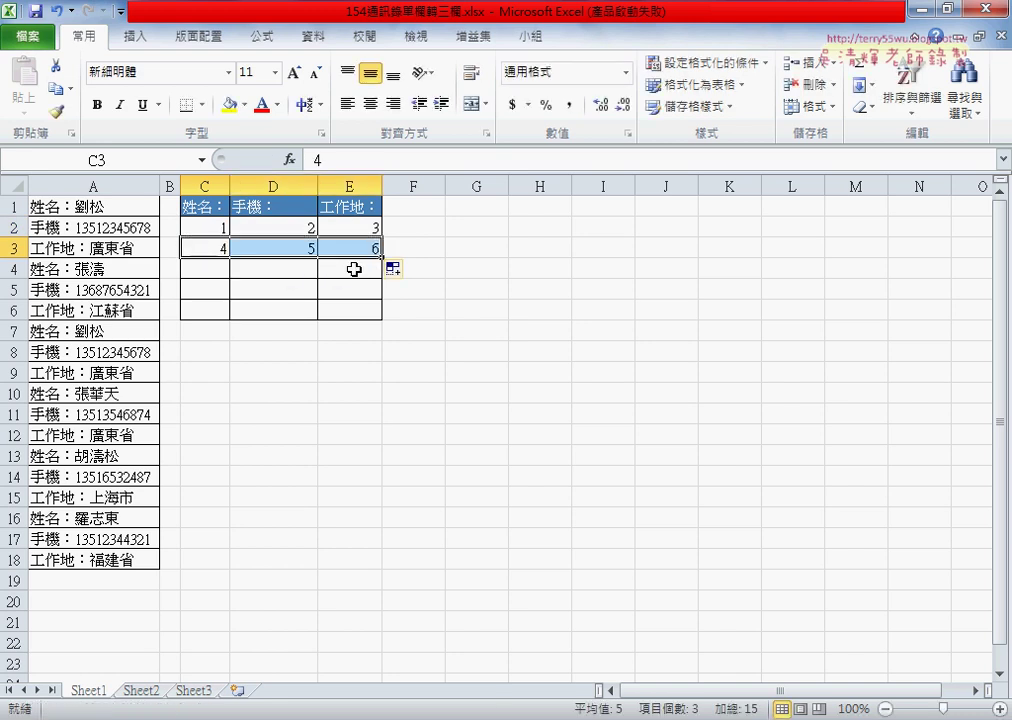
pyautogui.click(212, 272)
pyautogui.write('7')
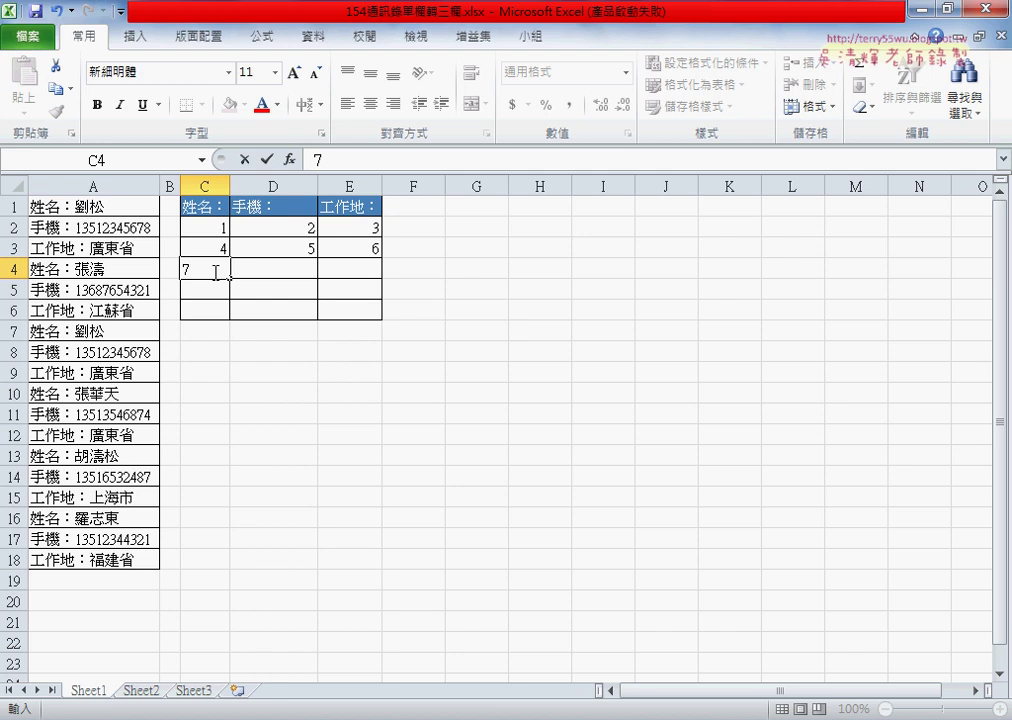
pyautogui.hotkey('ctrl', 'Return')
pyautogui.moveTo(229, 279); pyautogui.dragTo(370, 274)
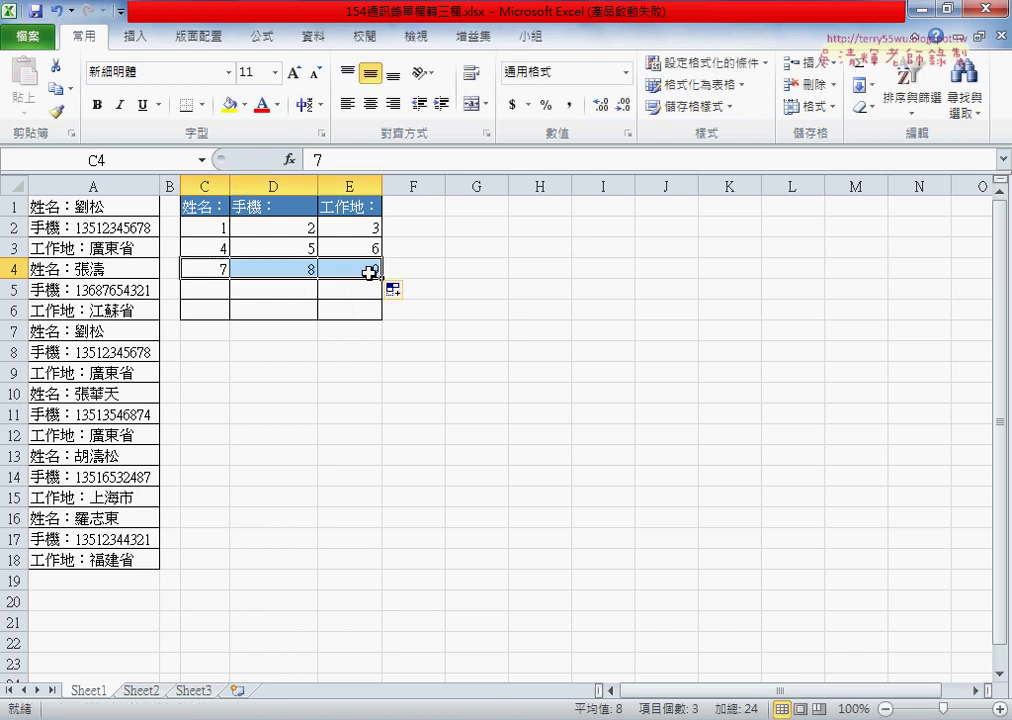
pyautogui.moveTo(206, 226); pyautogui.dragTo(354, 265)
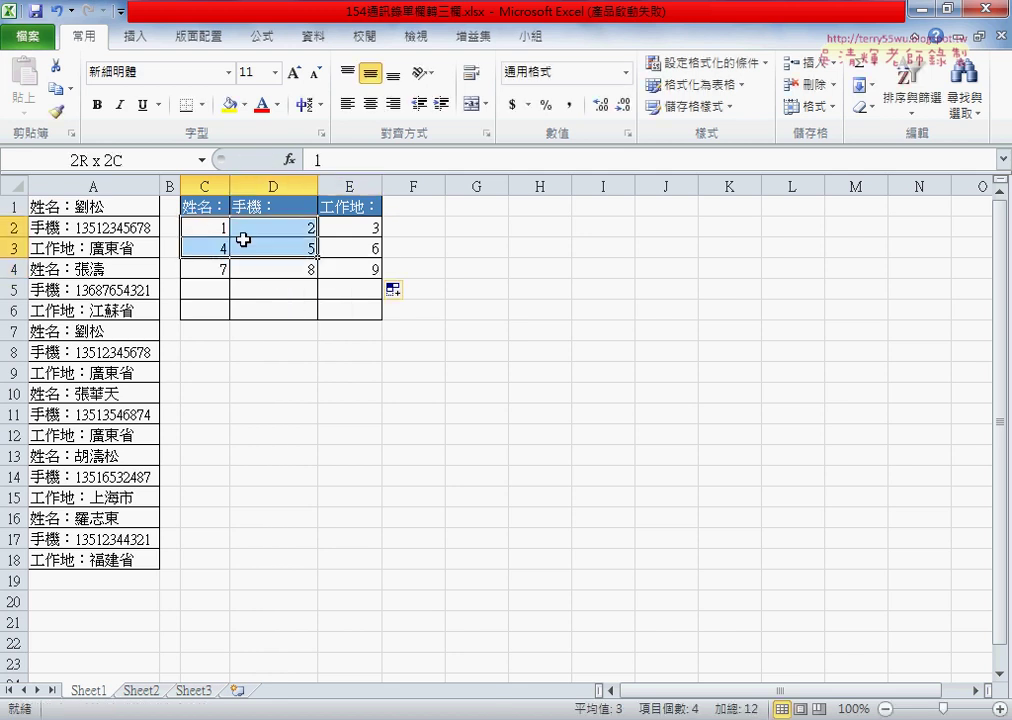
pyautogui.press('Delete')
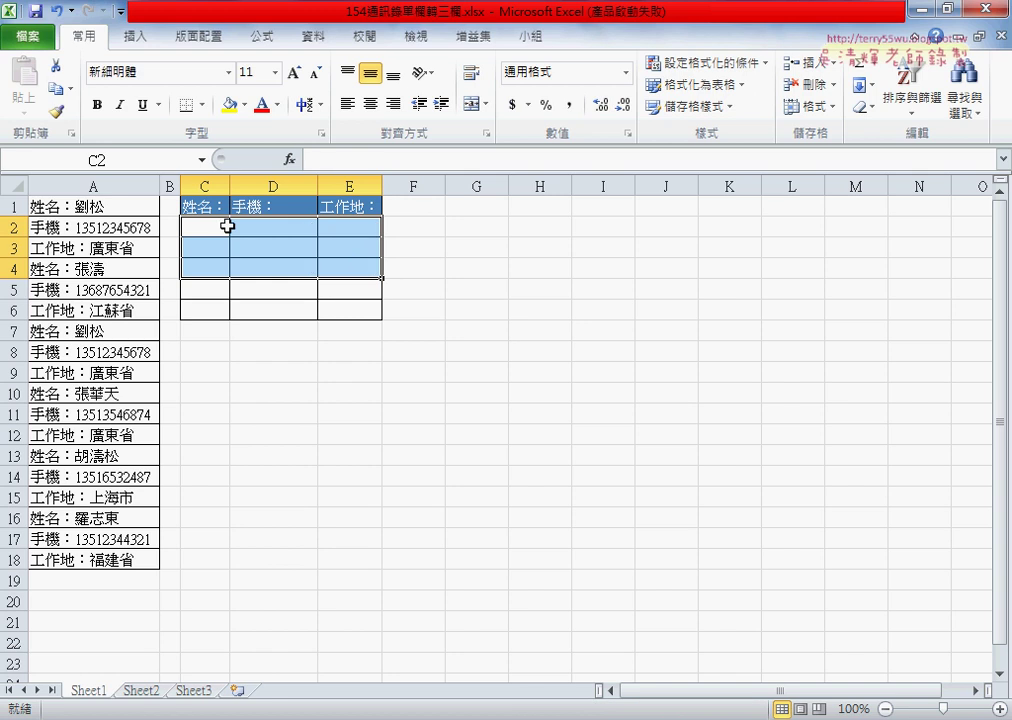
pyautogui.click(224, 225)
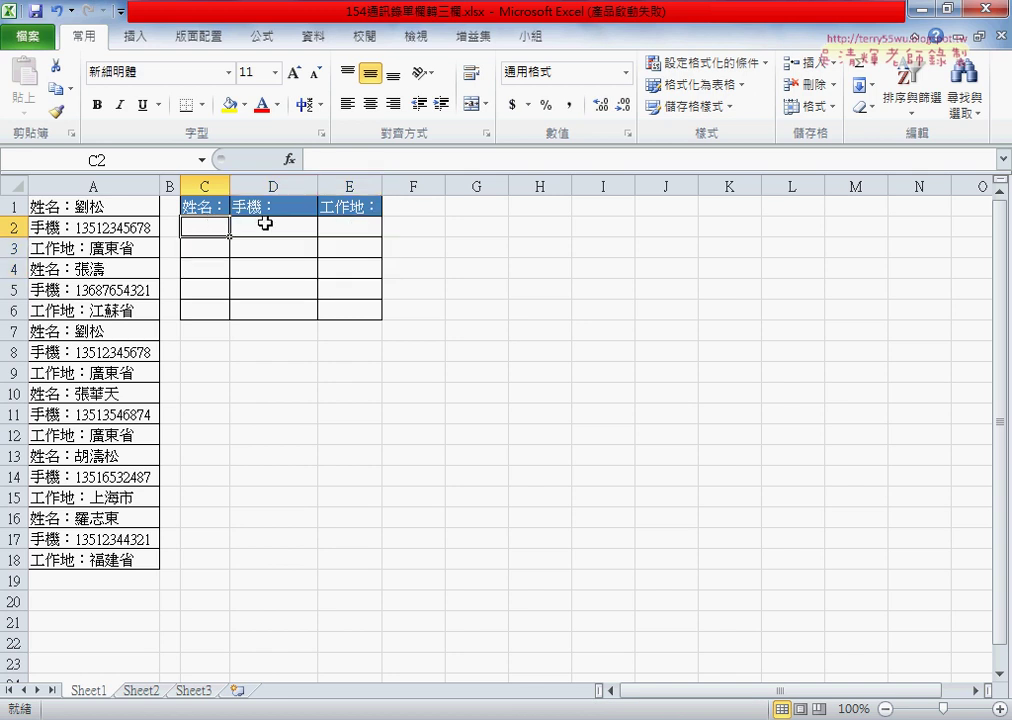
pyautogui.click(292, 163)
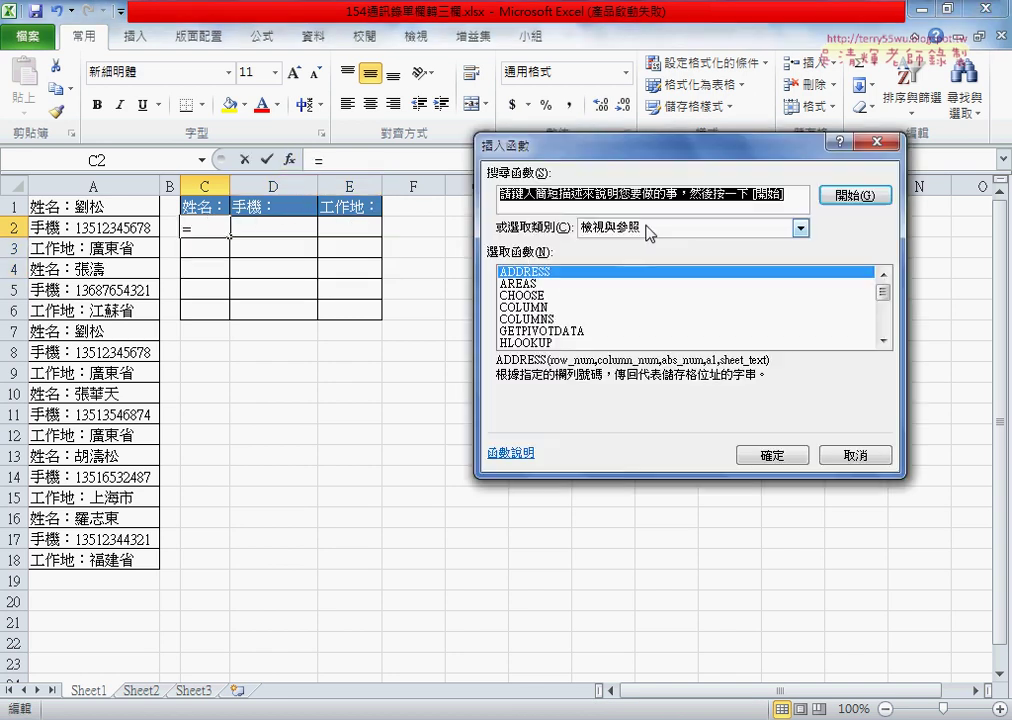
pyautogui.click(546, 310)
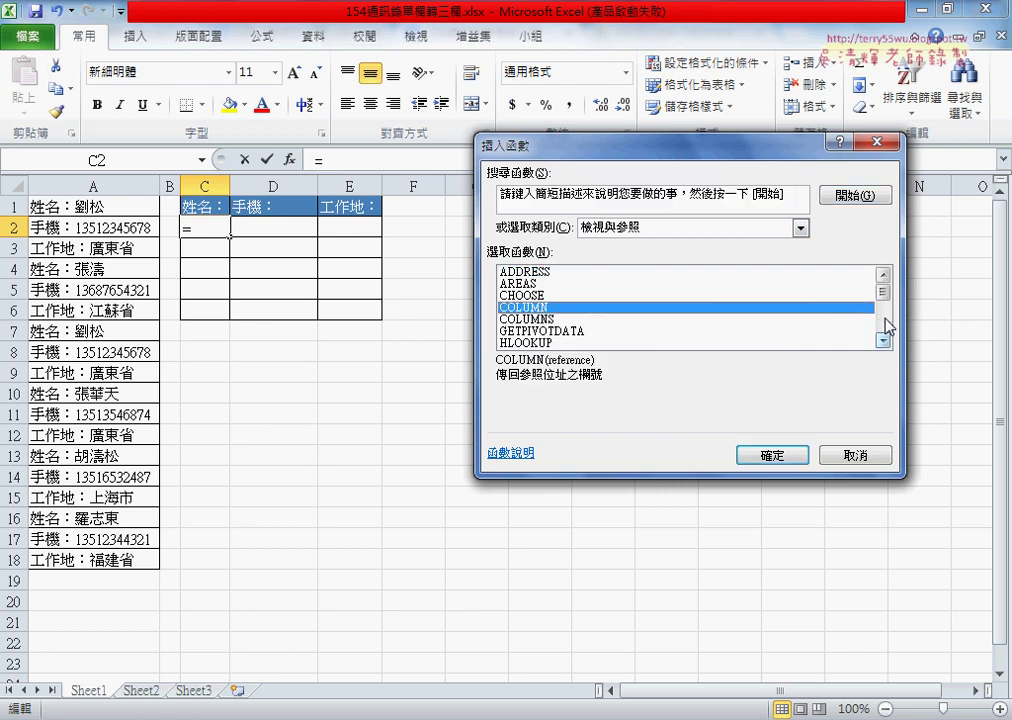
pyautogui.scroll(-4, 887, 327)
pyautogui.click(545, 298)
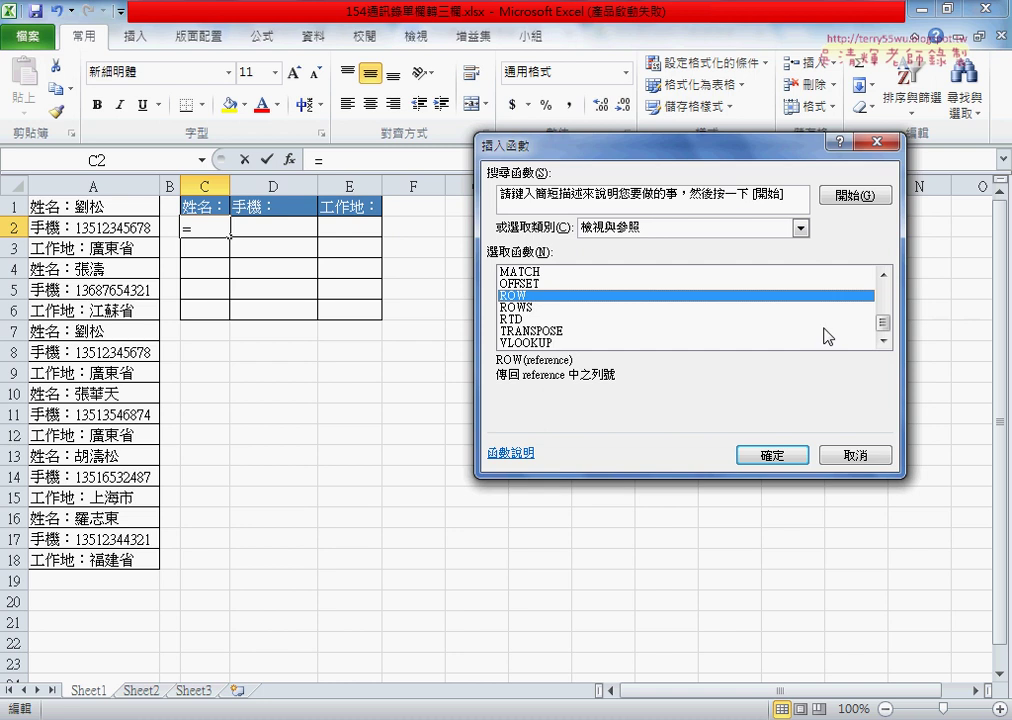
pyautogui.moveTo(883, 323); pyautogui.dragTo(886, 297)
pyautogui.click(576, 308)
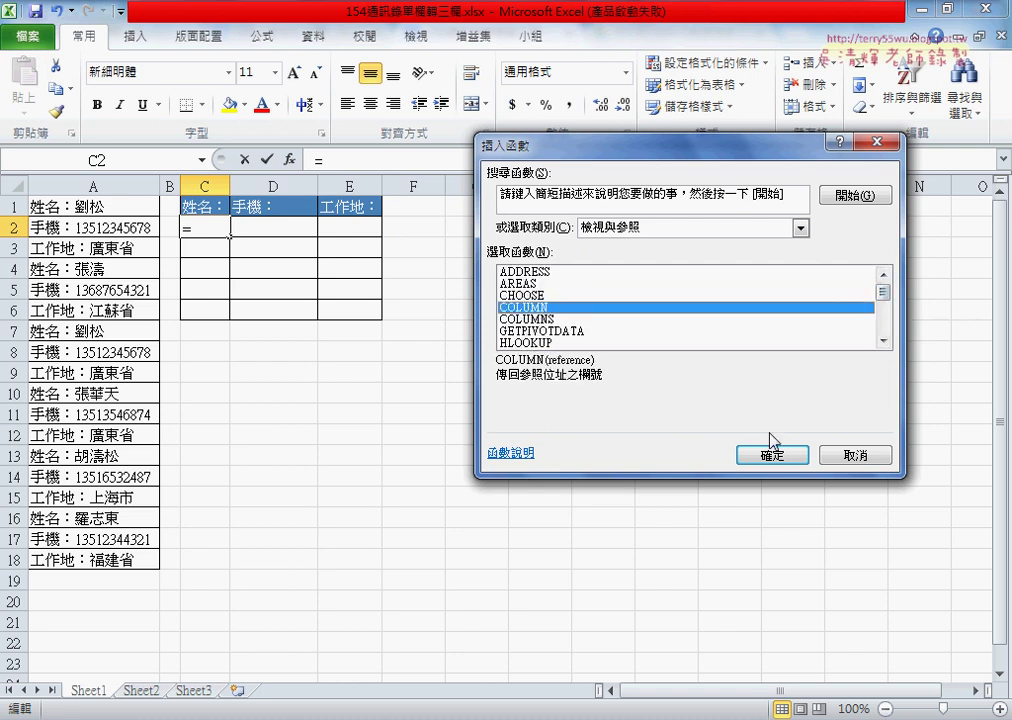
pyautogui.click(862, 460)
pyautogui.moveTo(215, 228); pyautogui.dragTo(361, 309)
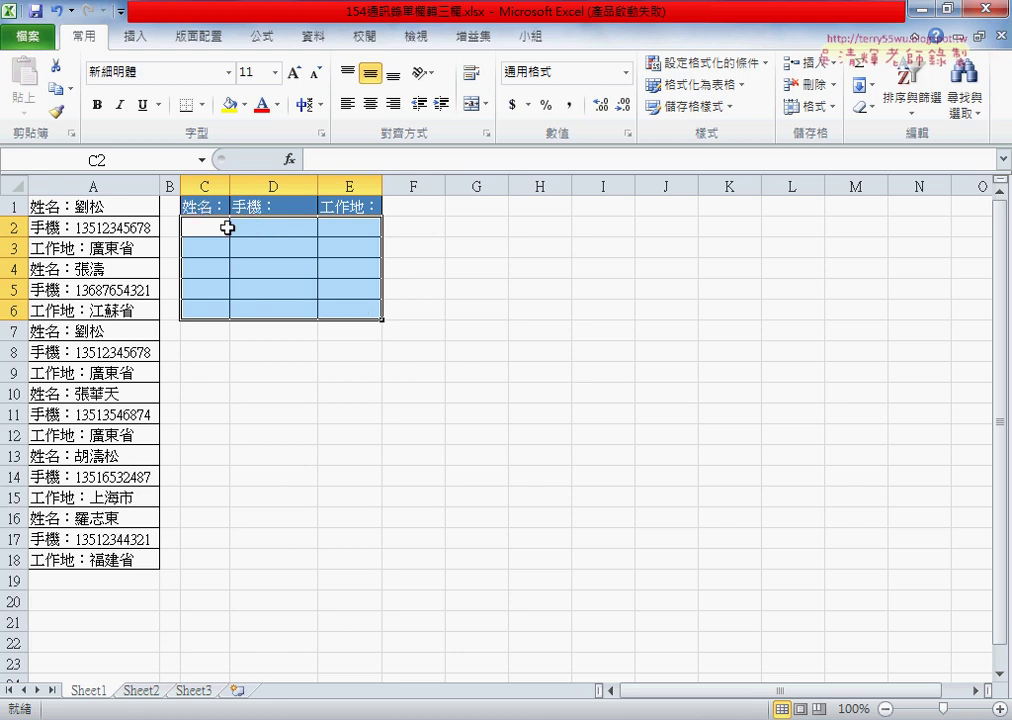
# Step: Copy the first record A1:A3 and paste it transposed across C2:E2
pyautogui.click(218, 228)
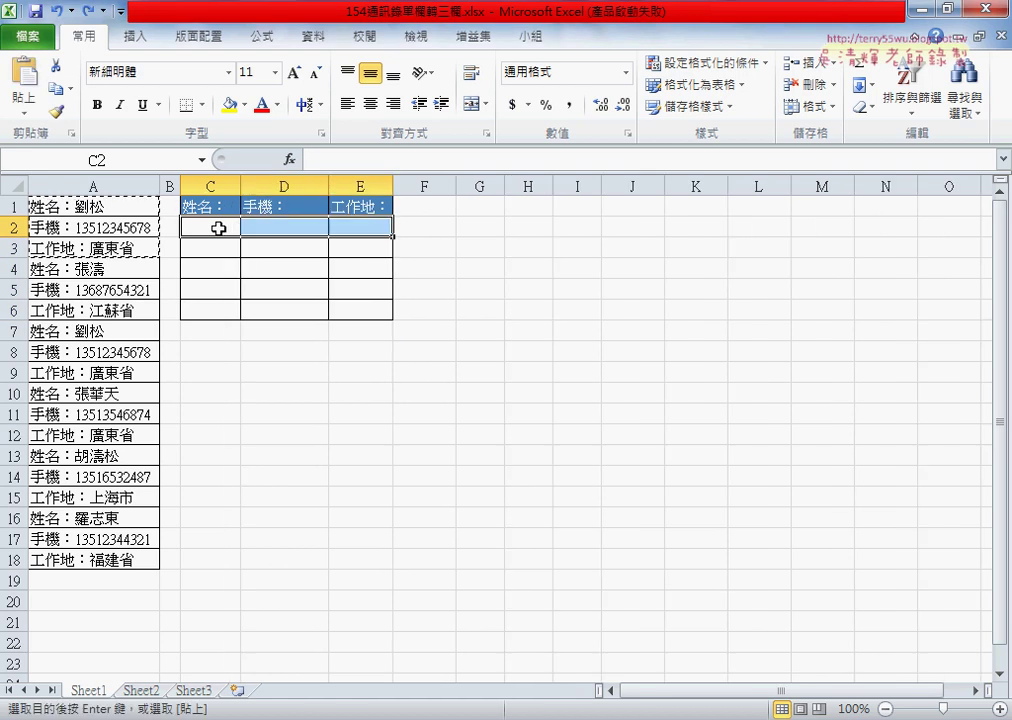
pyautogui.moveTo(115, 207); pyautogui.dragTo(120, 249)
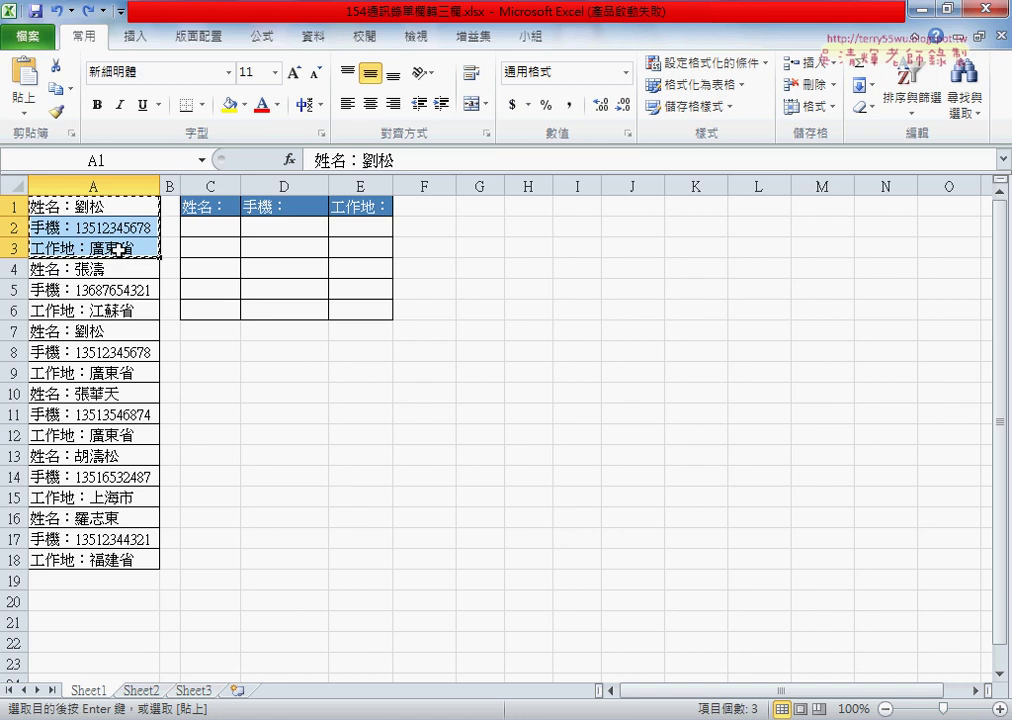
pyautogui.click(206, 228)
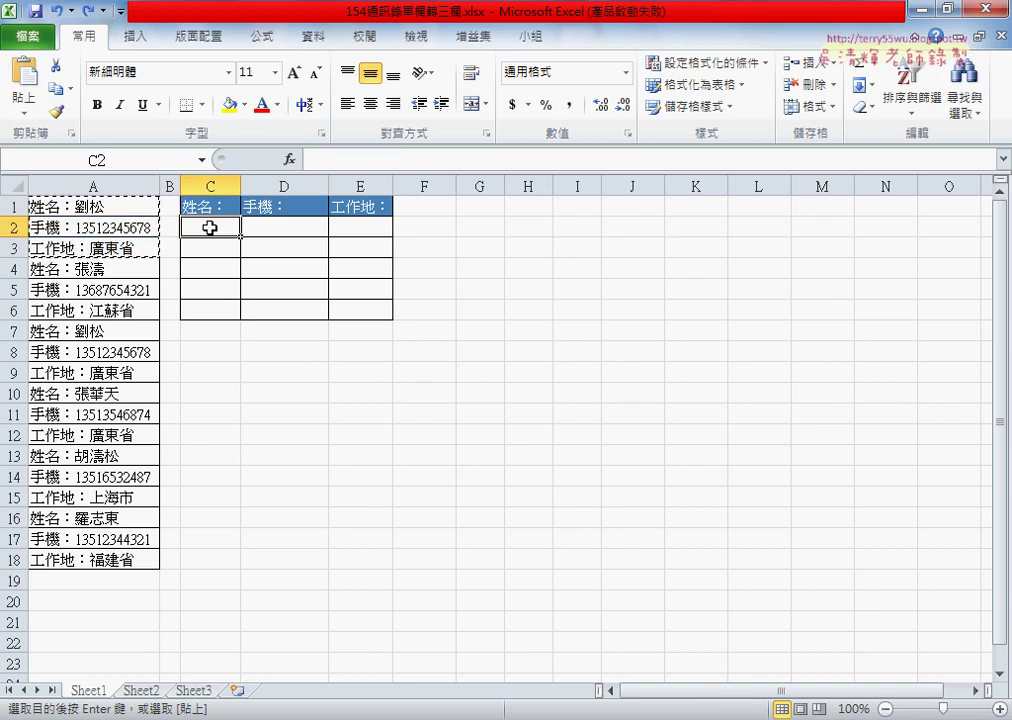
pyautogui.rightClick(209, 228)
pyautogui.moveTo(303, 342)
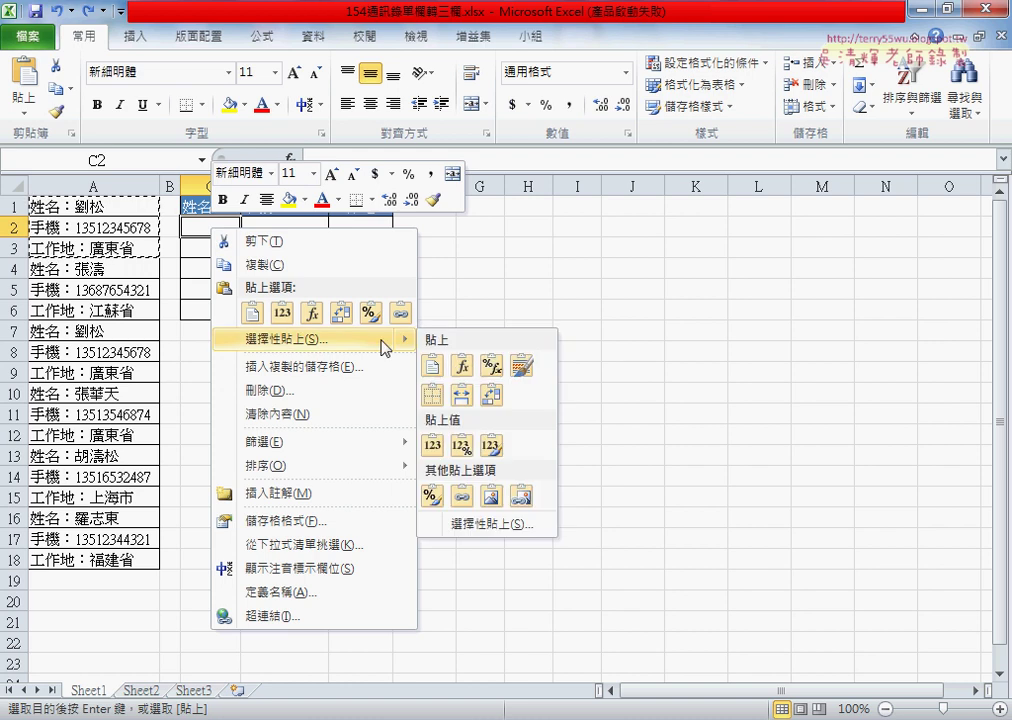
pyautogui.click(517, 524)
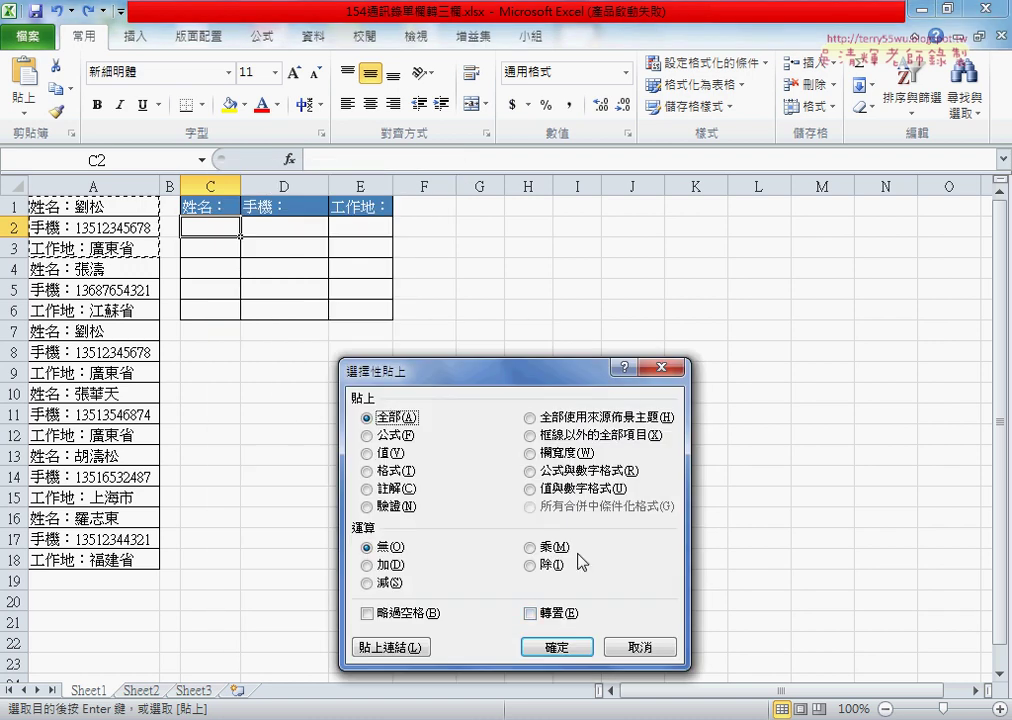
pyautogui.click(558, 613)
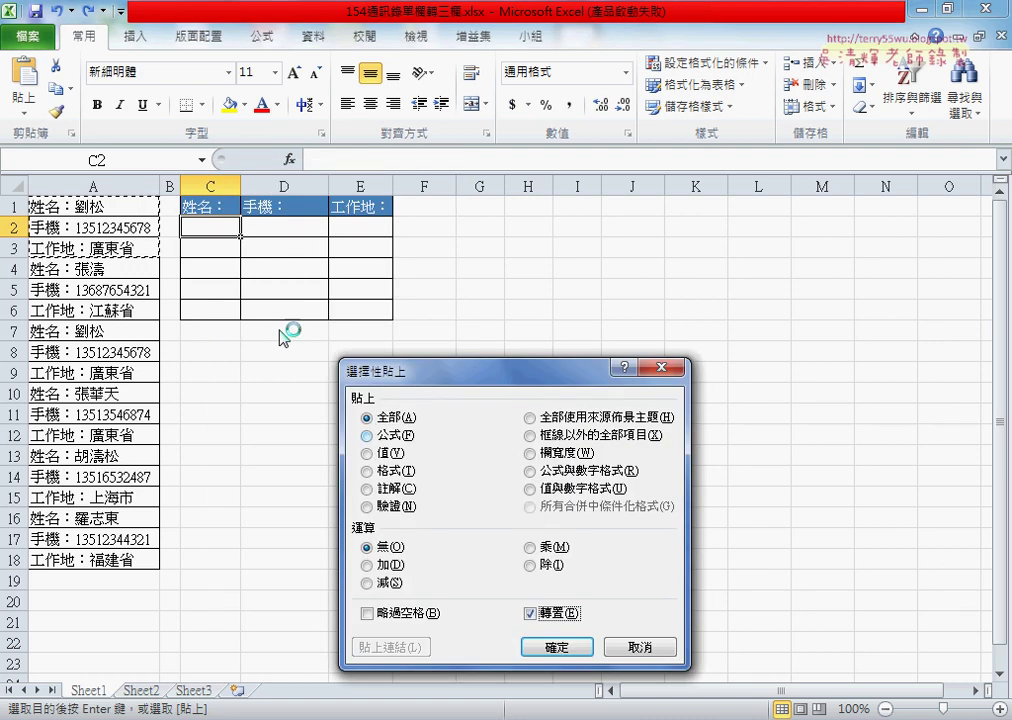
pyautogui.click(557, 647)
# Step: Autofit columns C, D and E to their name, phone and workplace text
pyautogui.doubleClick(241, 186)
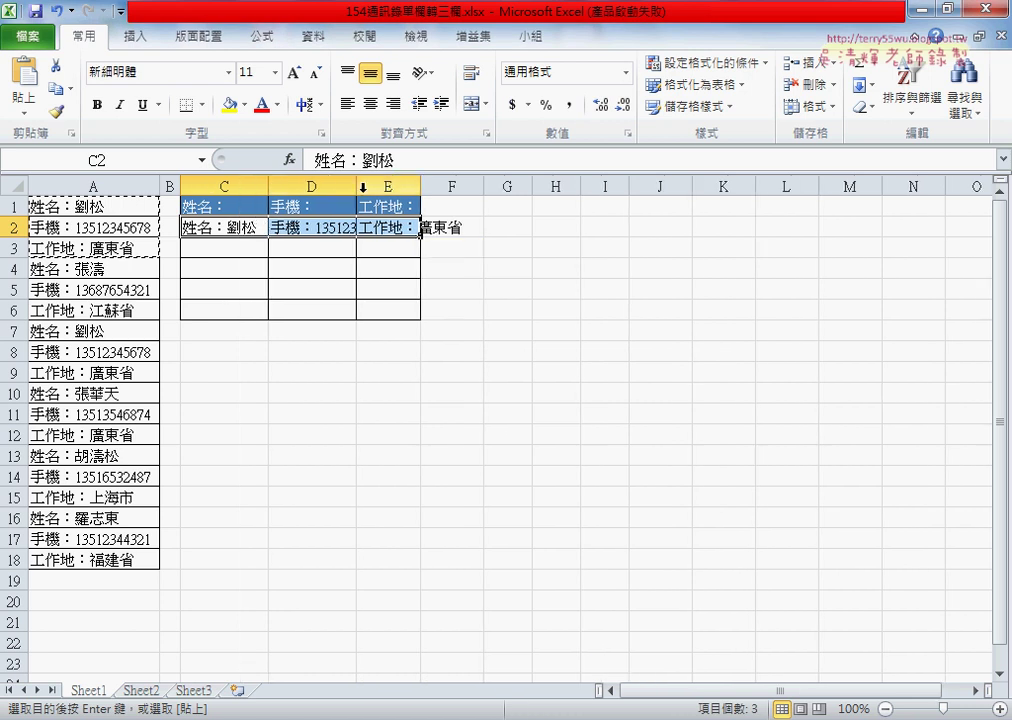
pyautogui.doubleClick(357, 186)
pyautogui.click(464, 186)
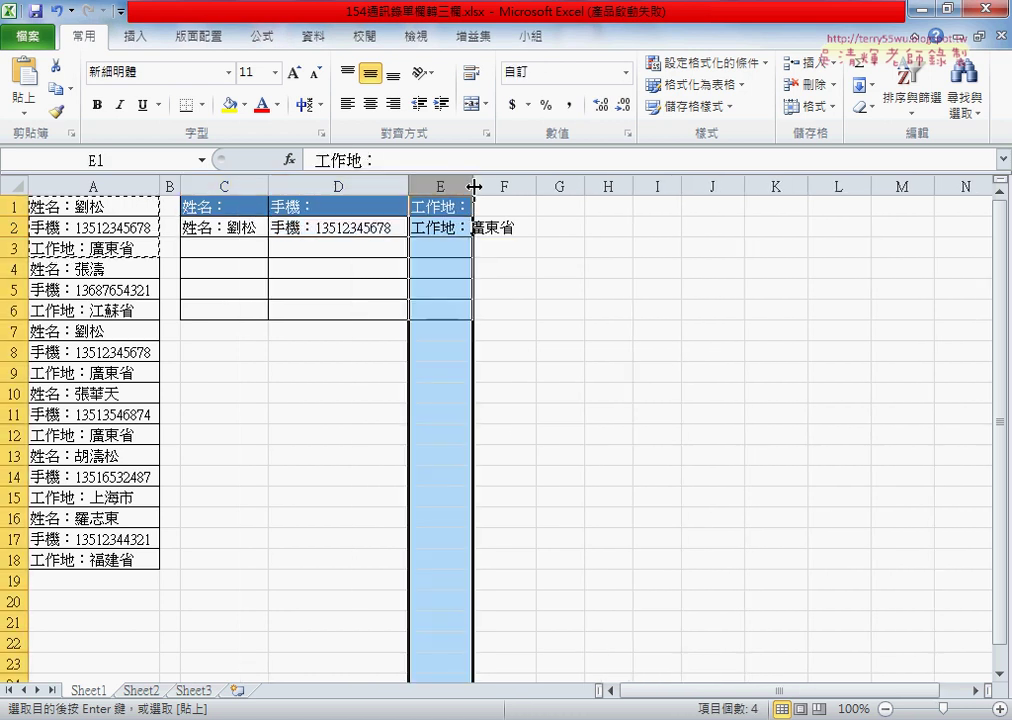
pyautogui.doubleClick(470, 186)
# Step: Undo the pasted row 2 record and column widening, leaving C2:E6 empty with C2 selected
pyautogui.moveTo(250, 228); pyautogui.dragTo(445, 226)
pyautogui.moveTo(120, 264); pyautogui.dragTo(142, 309)
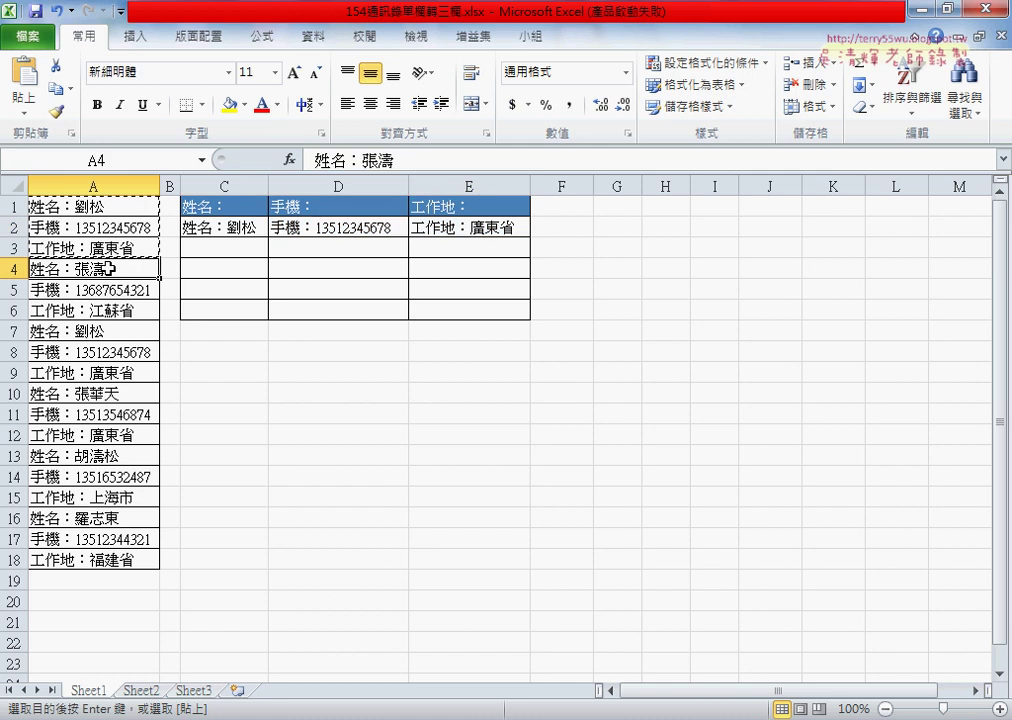
pyautogui.click(226, 247)
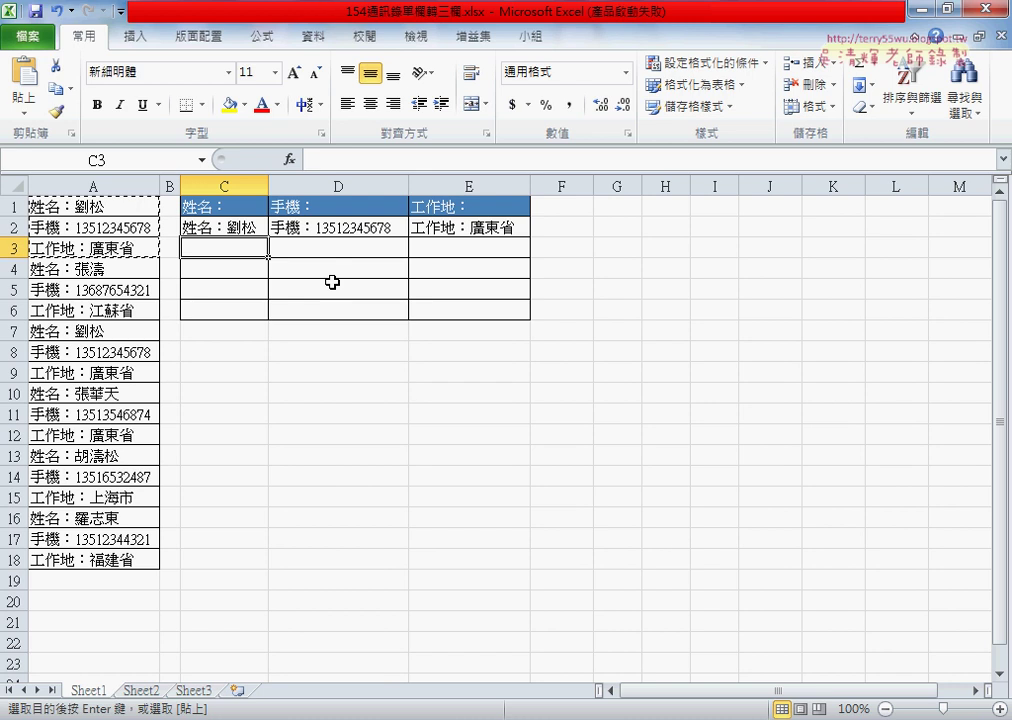
pyautogui.hotkey('ctrl', 'z')
pyautogui.hotkey('ctrl', 'z')
pyautogui.hotkey('ctrl', 'z')
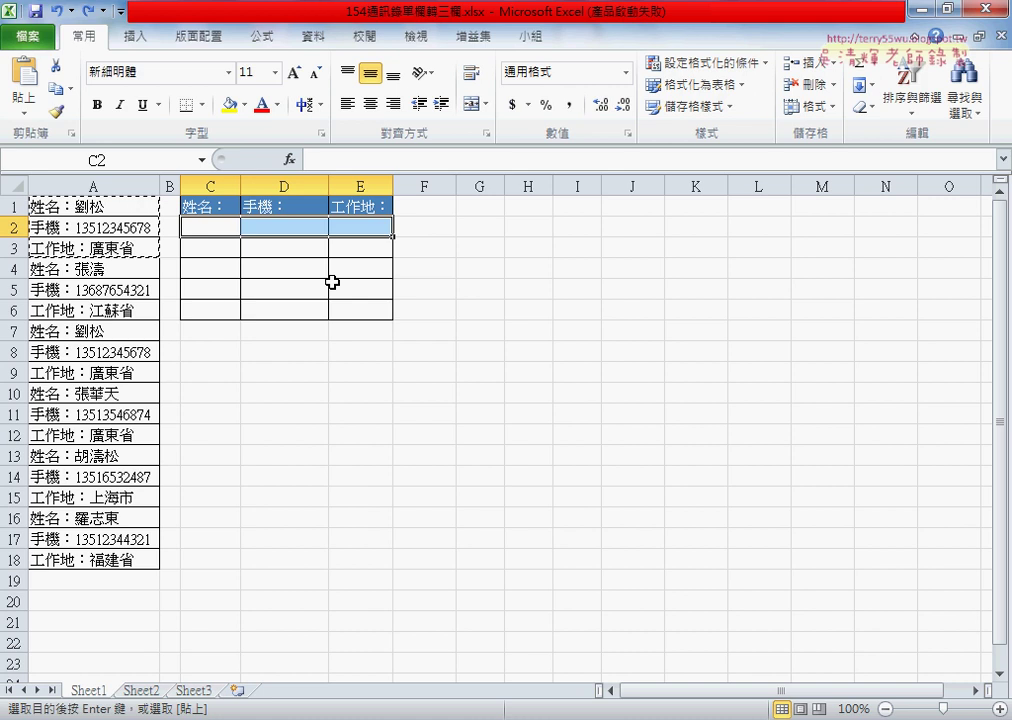
pyautogui.click(224, 228)
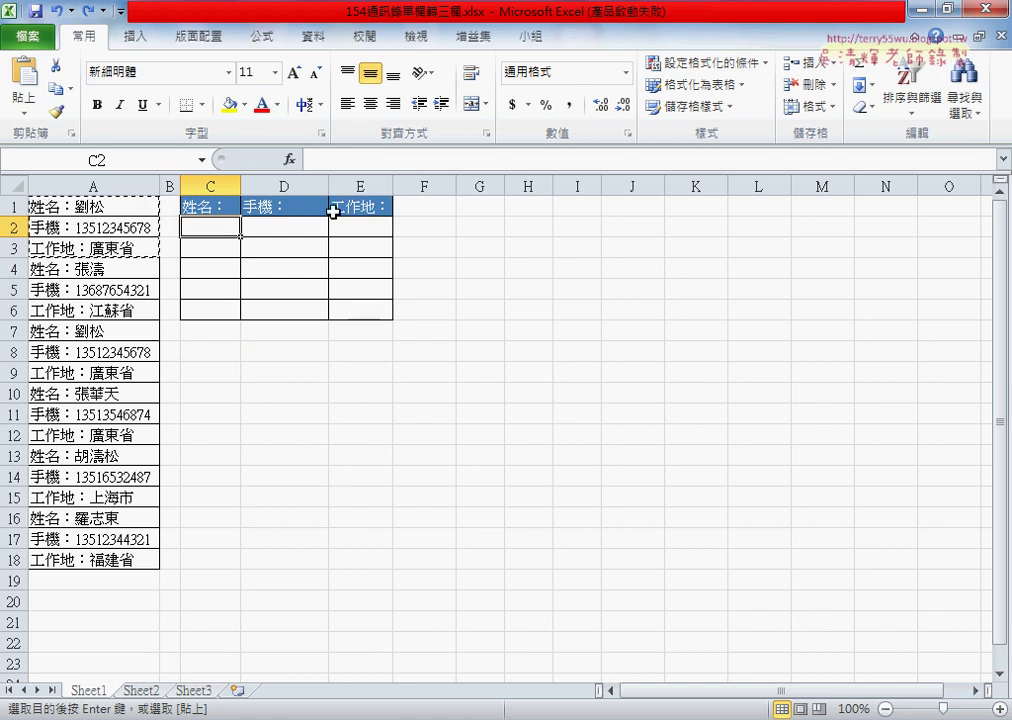
# Step: Insert the COLUMN function in C2 and edit it to =COLUMN()-2
pyautogui.click(290, 160)
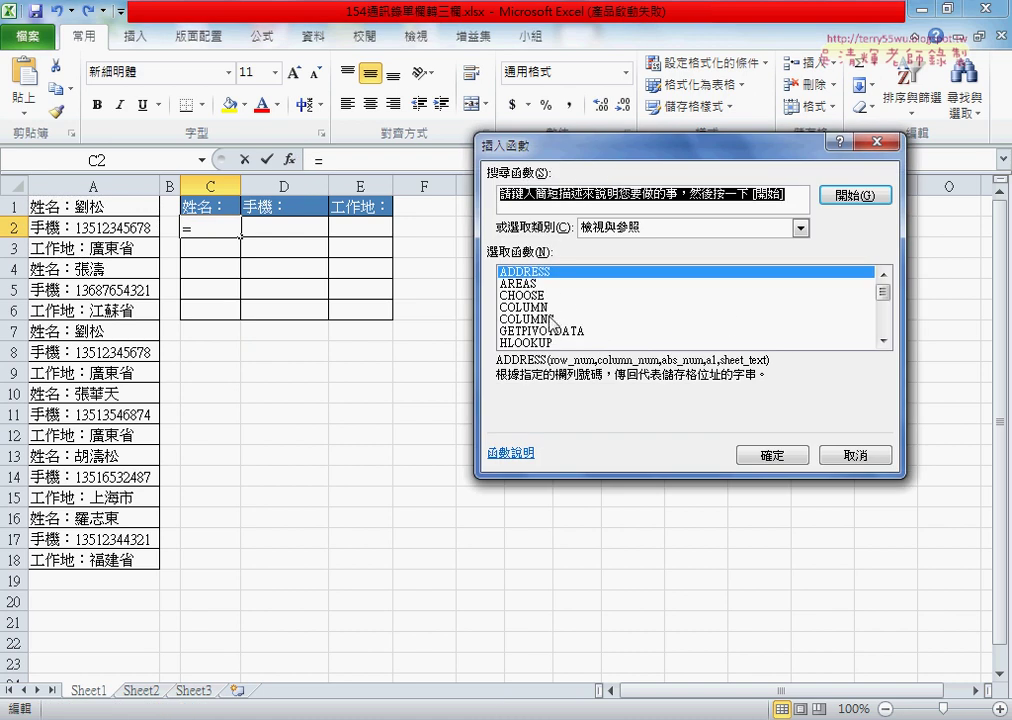
pyautogui.doubleClick(560, 307)
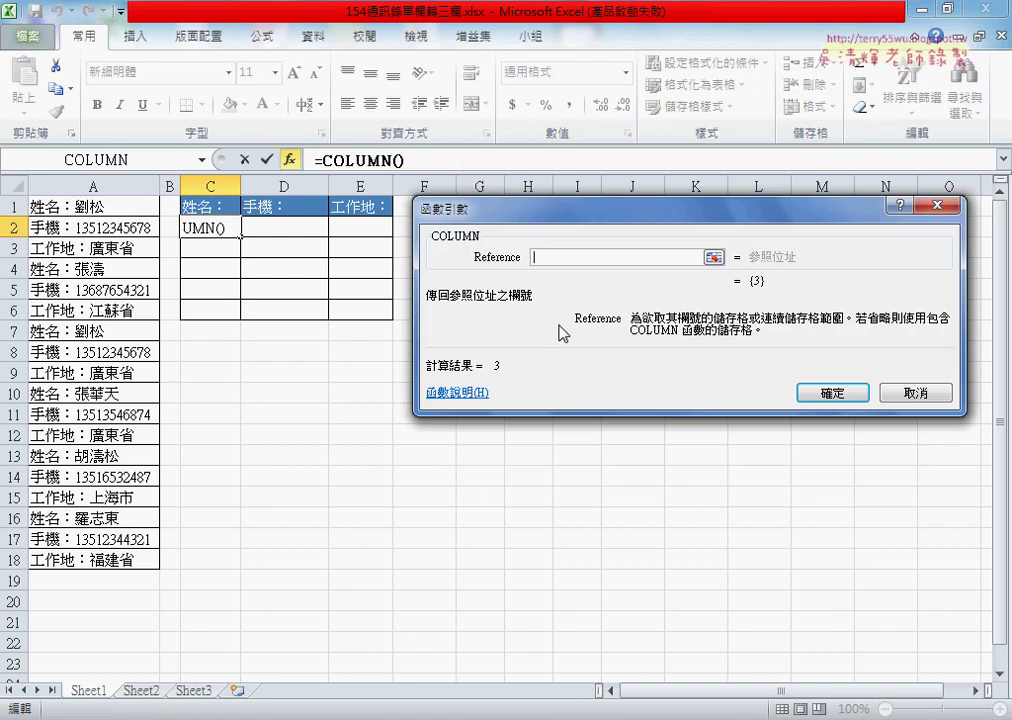
pyautogui.click(806, 394)
pyautogui.click(214, 187)
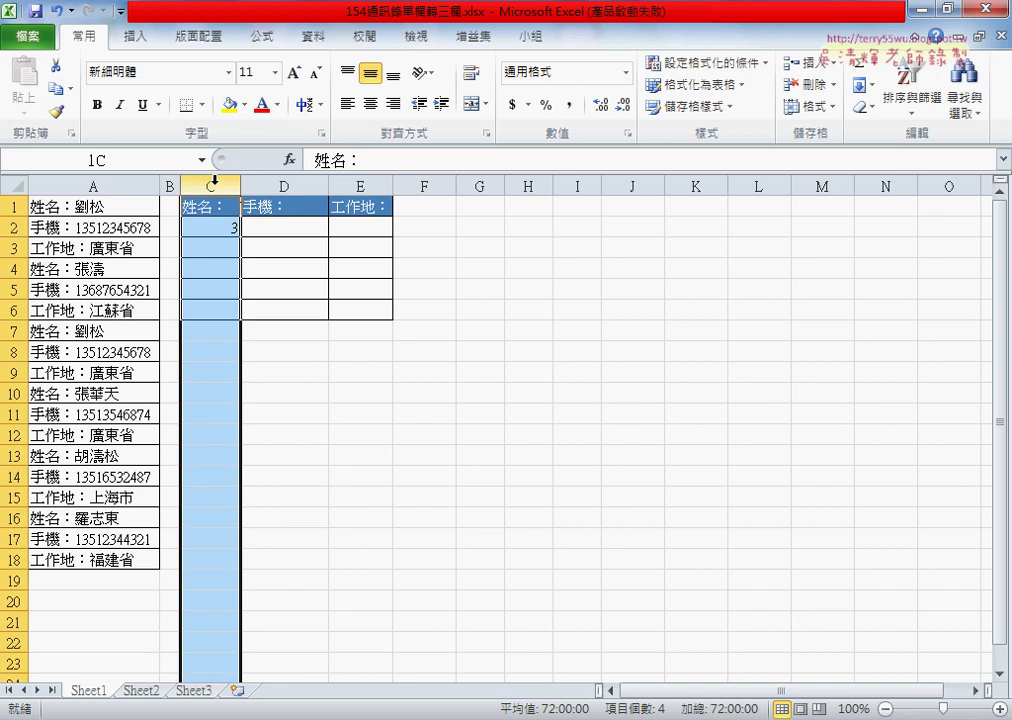
pyautogui.click(228, 229)
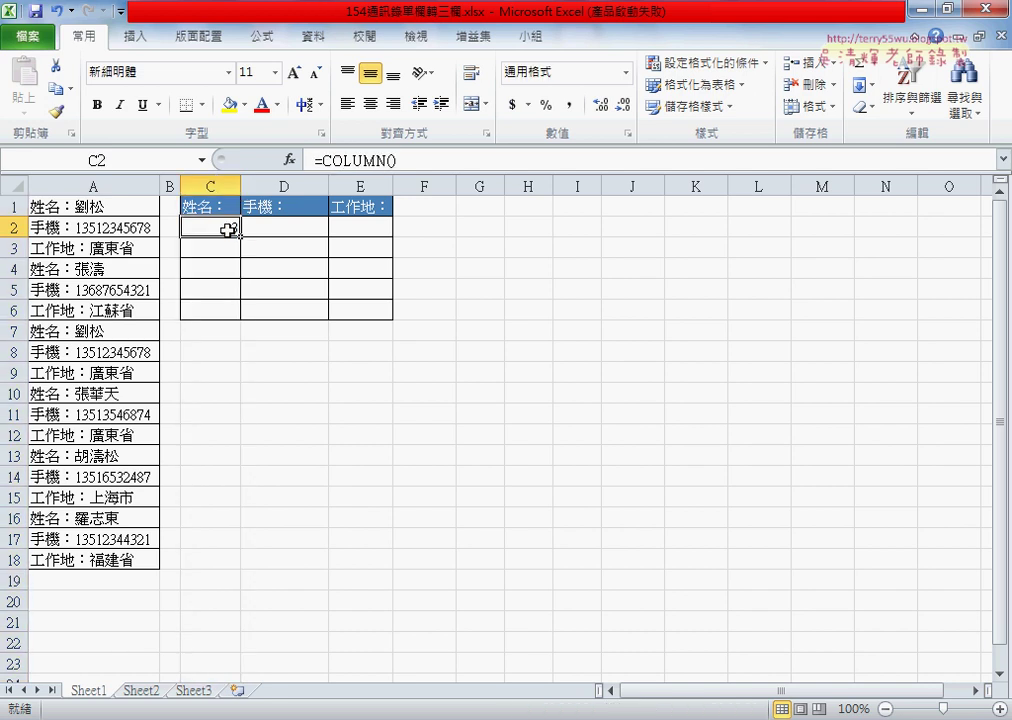
pyautogui.click(436, 163)
pyautogui.write('-')
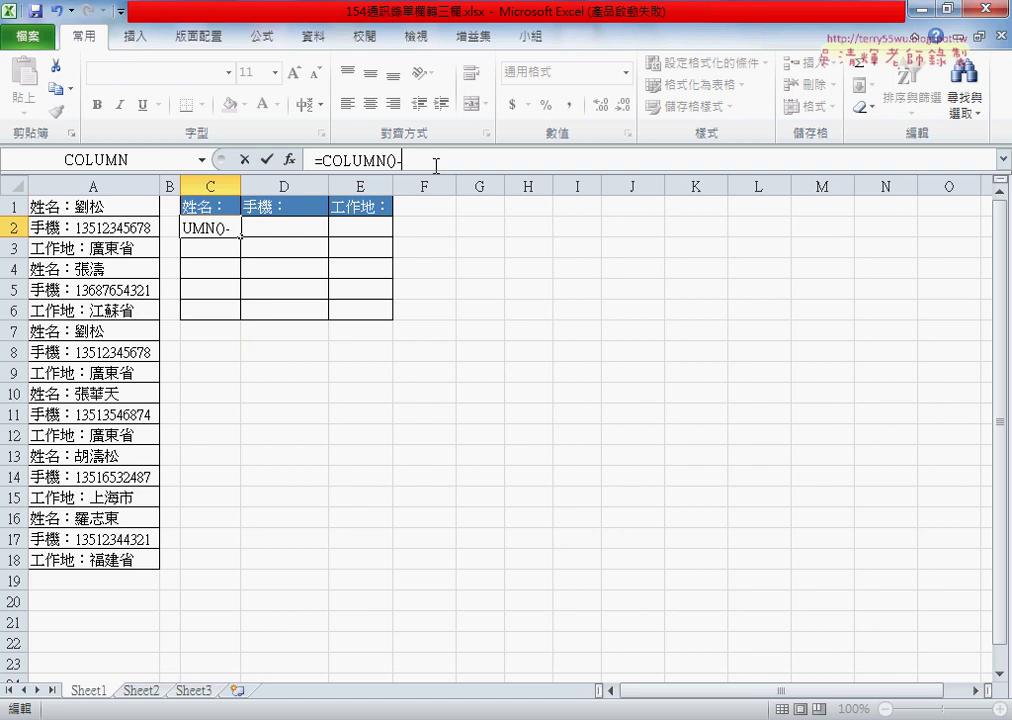
pyautogui.write('2')
pyautogui.press('Return')
# Step: Fill C2's formula across to E2 and down to row 6
pyautogui.click(224, 226)
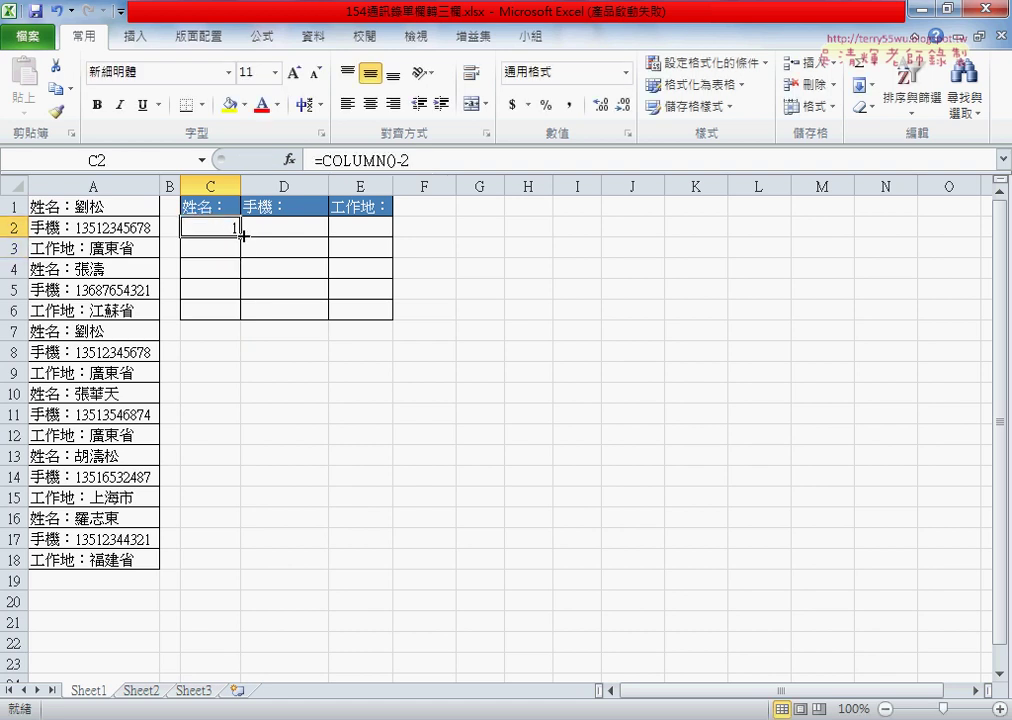
pyautogui.moveTo(240, 236); pyautogui.dragTo(387, 236)
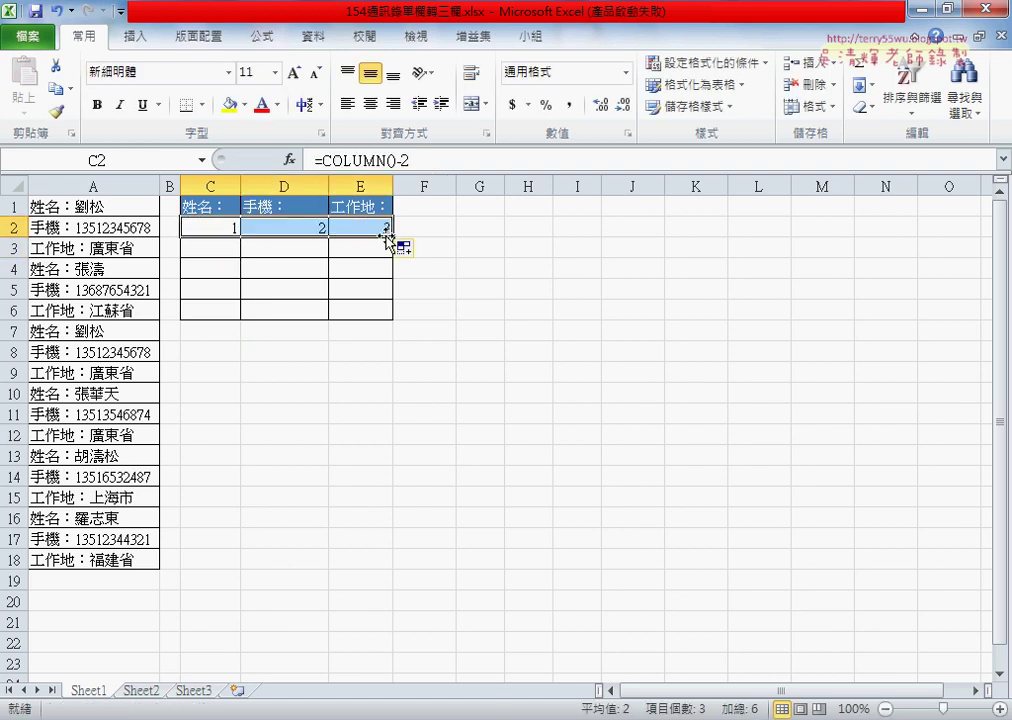
pyautogui.moveTo(391, 237); pyautogui.dragTo(399, 322)
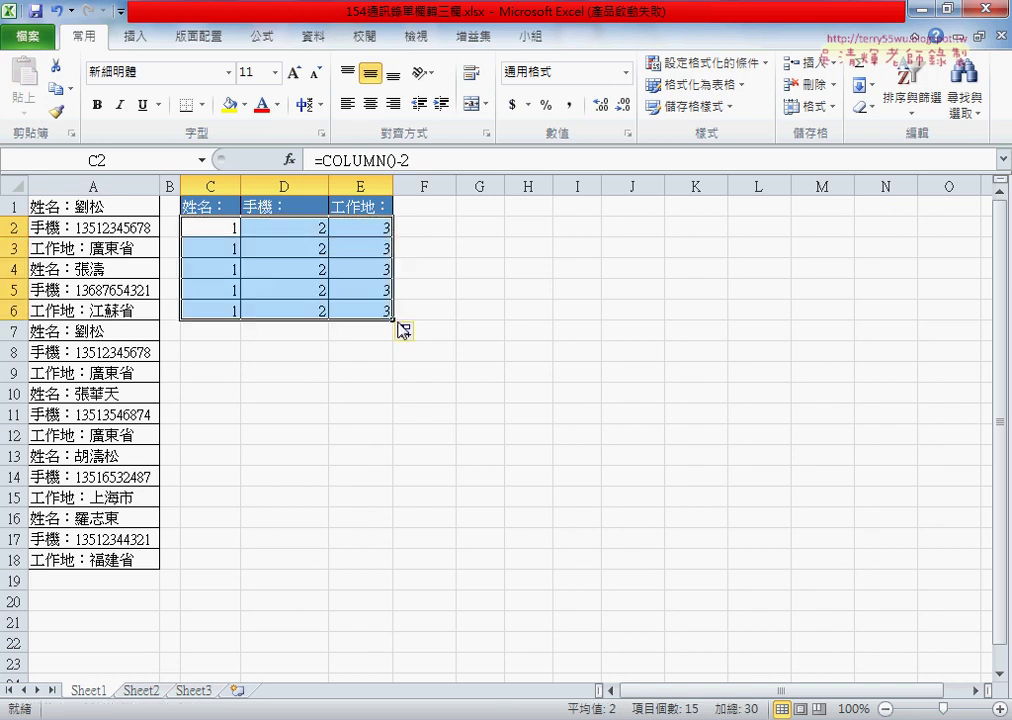
pyautogui.click(232, 230)
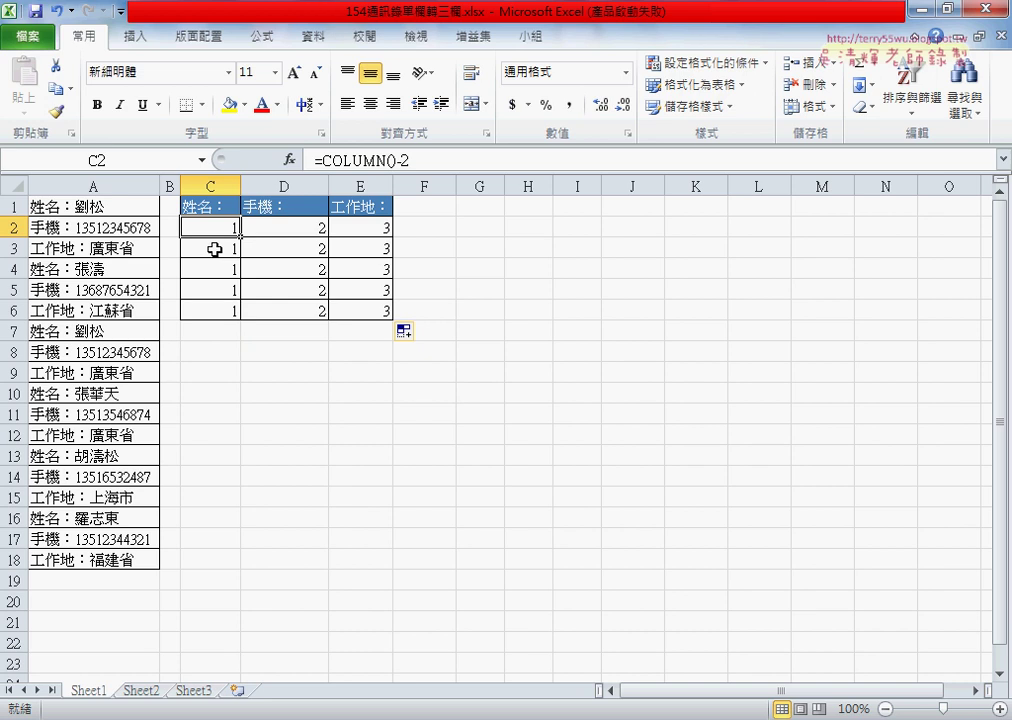
# Step: Start extending C2's formula by appending +row()
pyautogui.click(16, 227)
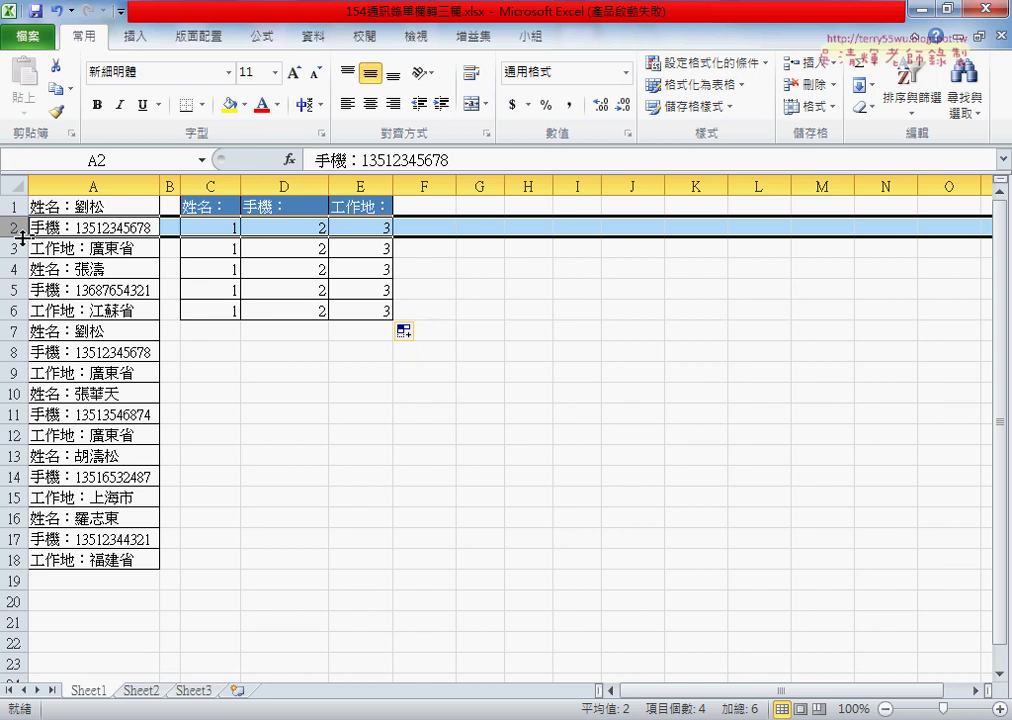
pyautogui.click(16, 248)
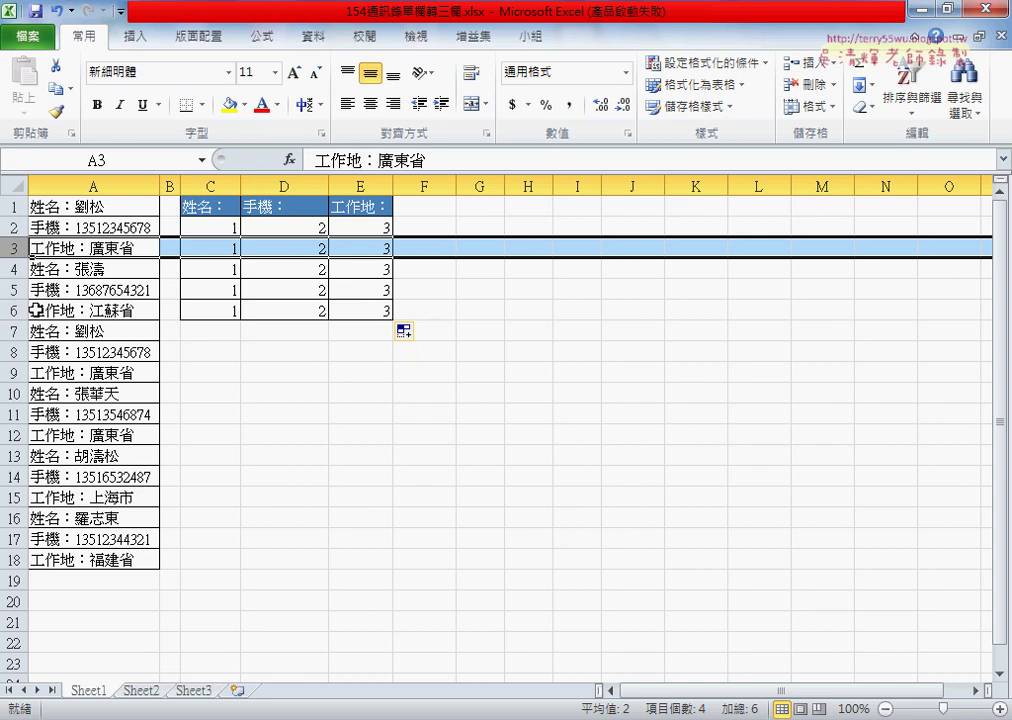
pyautogui.click(228, 228)
pyautogui.press('F2')
pyautogui.write('+')
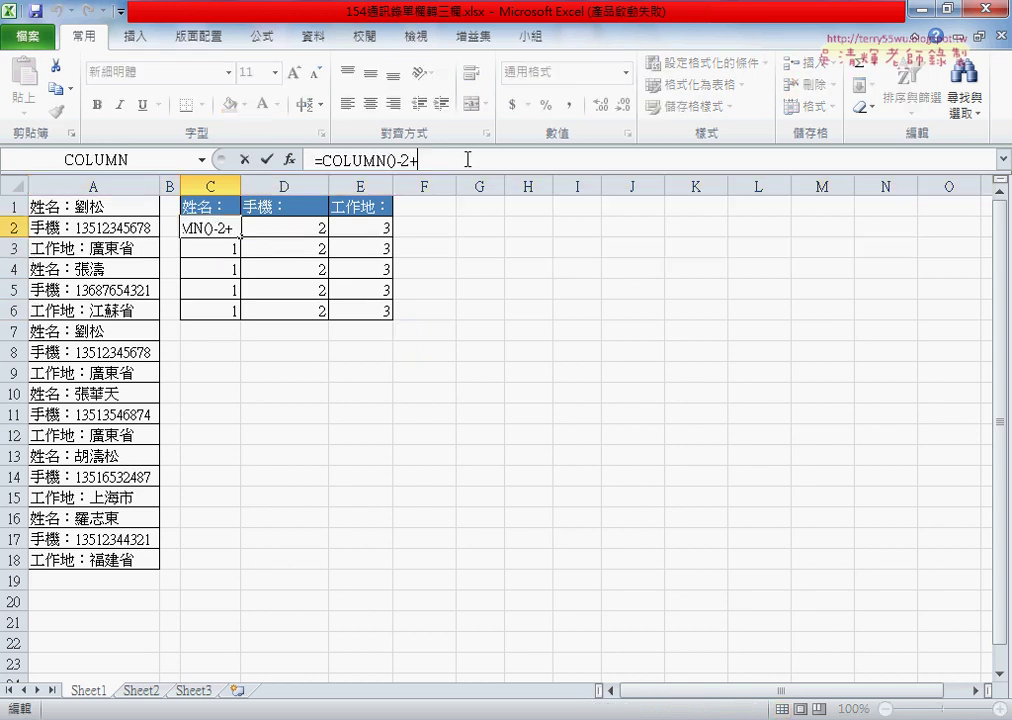
pyautogui.write('r')
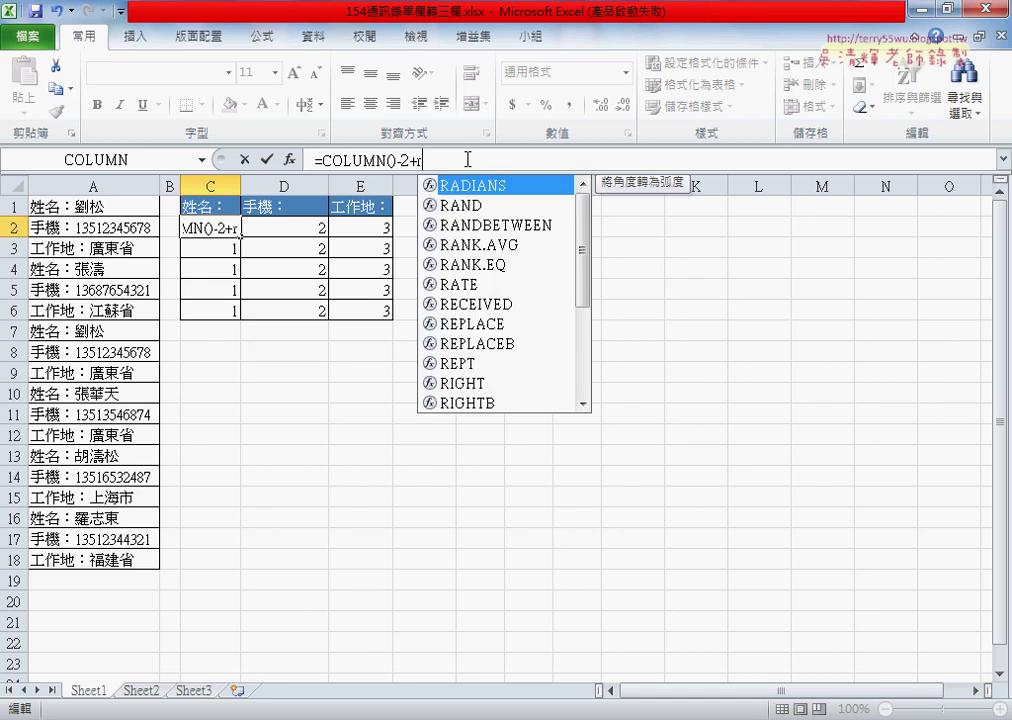
pyautogui.write('ow()')
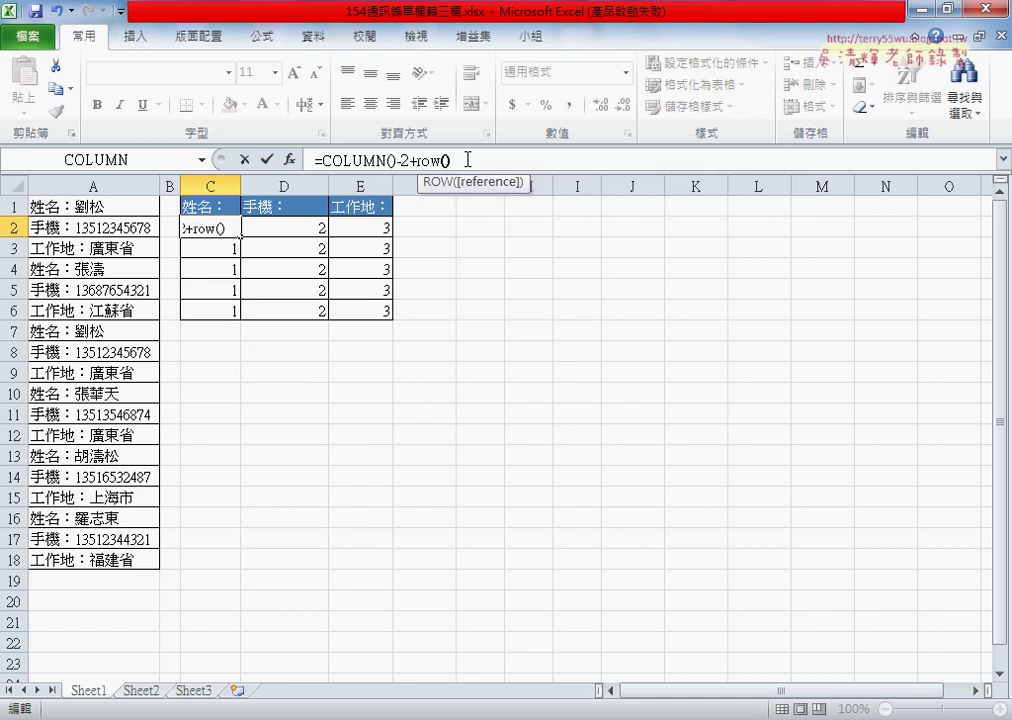
pyautogui.moveTo(458, 159); pyautogui.dragTo(425, 159)
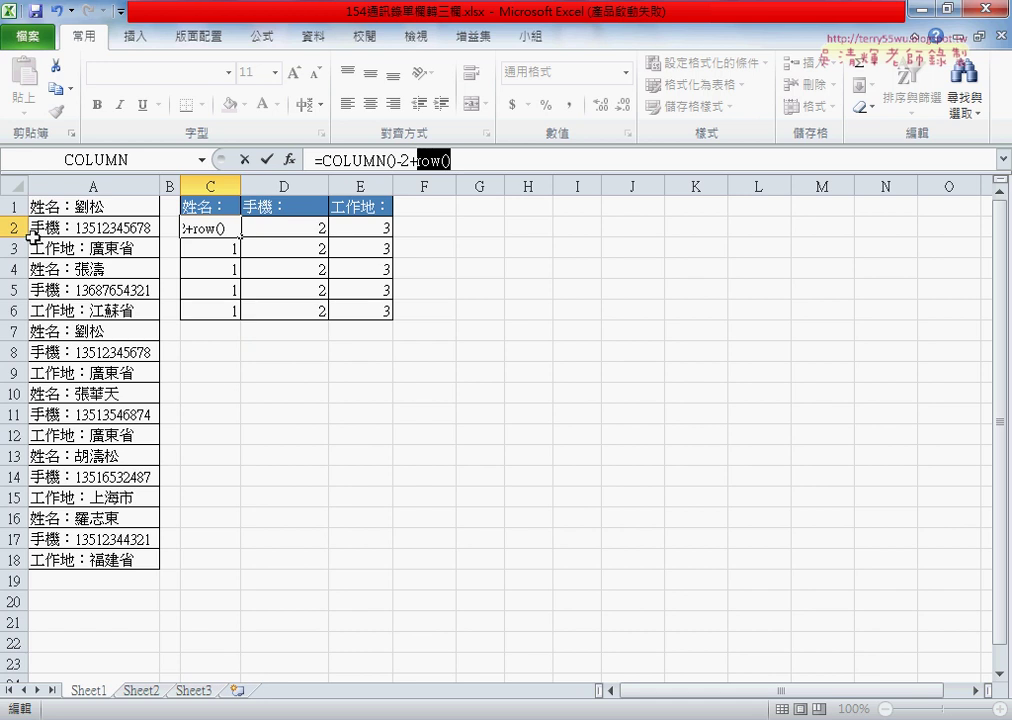
pyautogui.click(500, 158)
# Step: Complete the added term as +(row()-2)*3 and review the formula's parts
pyautogui.write('-2')
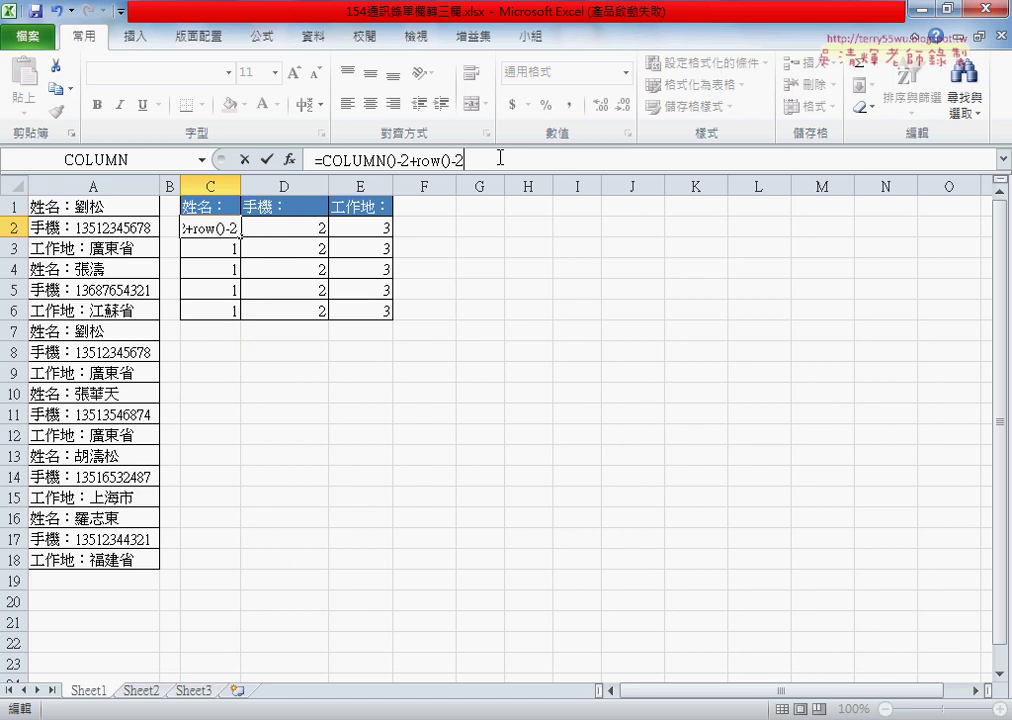
pyautogui.click(417, 160)
pyautogui.write('(')
pyautogui.click(554, 162)
pyautogui.write(')')
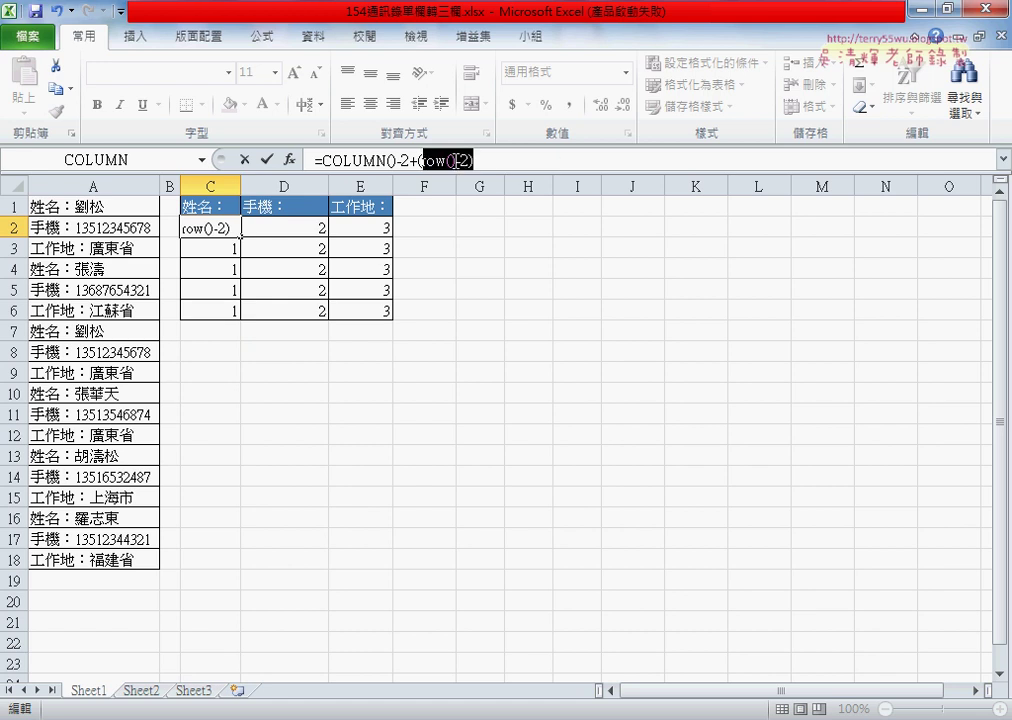
pyautogui.write('*')
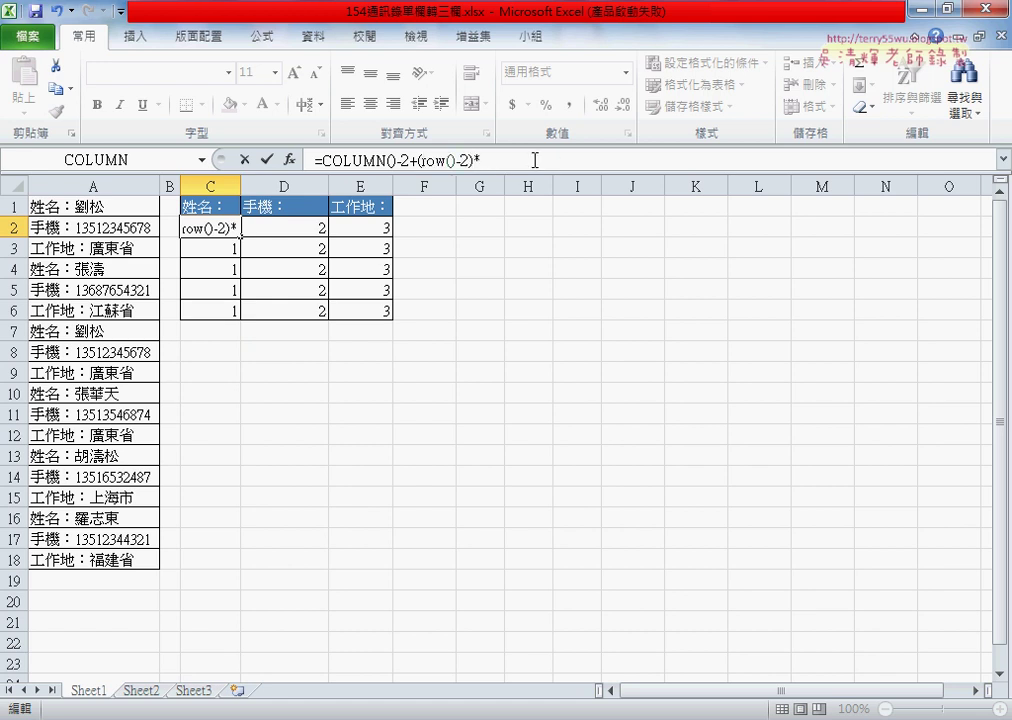
pyautogui.write('3')
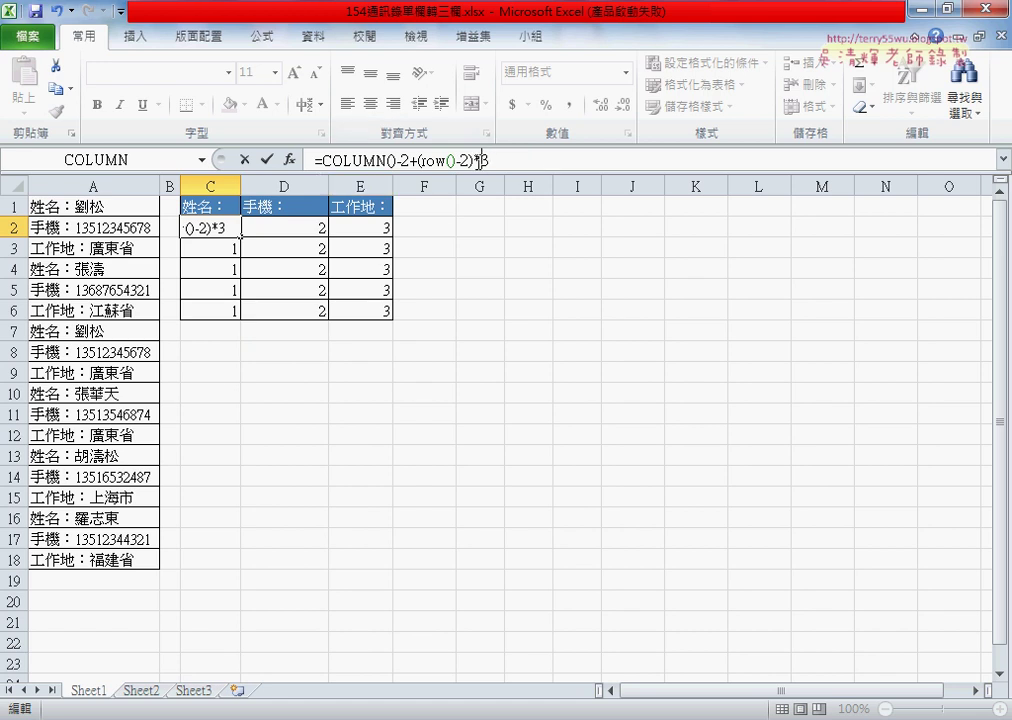
pyautogui.moveTo(475, 161); pyautogui.dragTo(500, 161)
pyautogui.moveTo(418, 160); pyautogui.dragTo(538, 160)
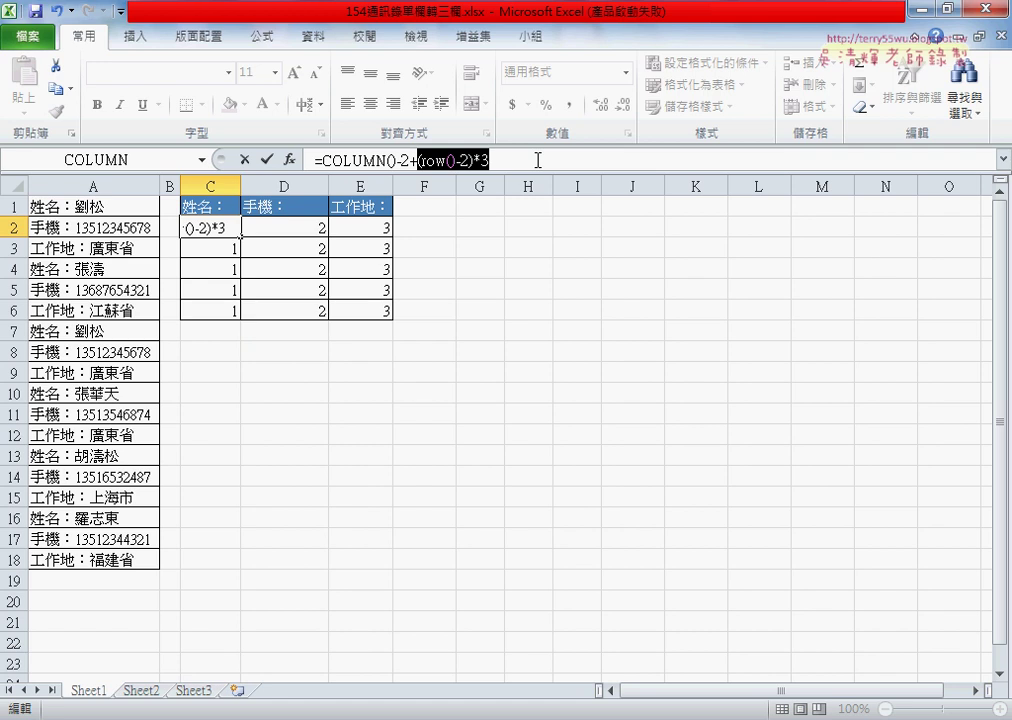
pyautogui.moveTo(322, 160); pyautogui.dragTo(411, 161)
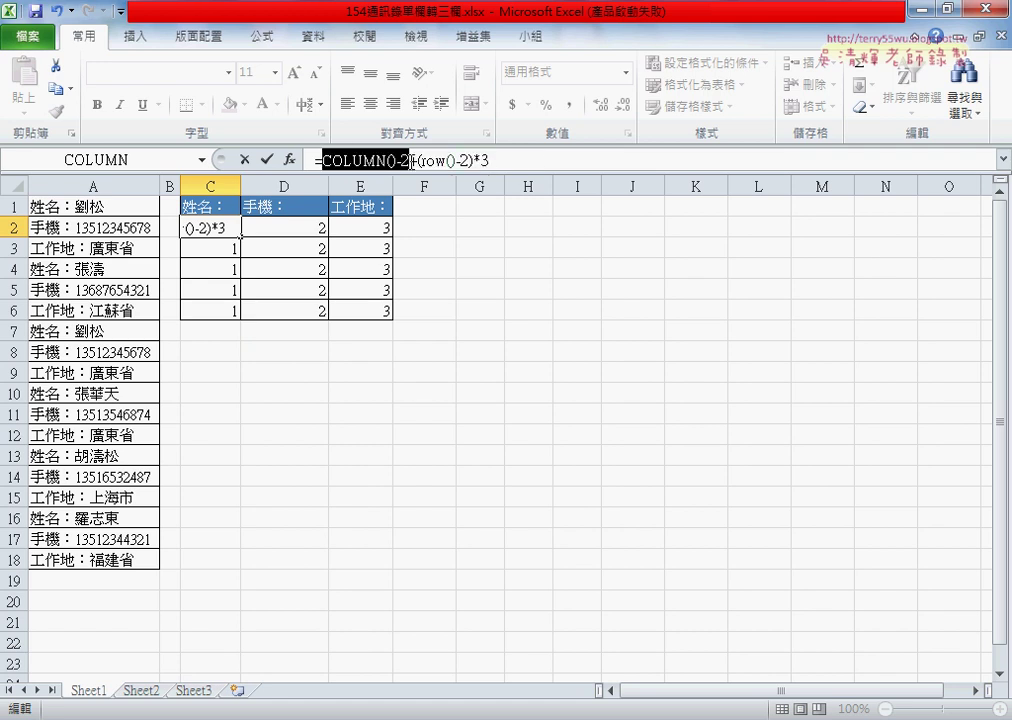
# Step: Commit =COLUMN()-2+(ROW()-2)*3 in C2 and fill it through C2:E11
pyautogui.click(267, 162)
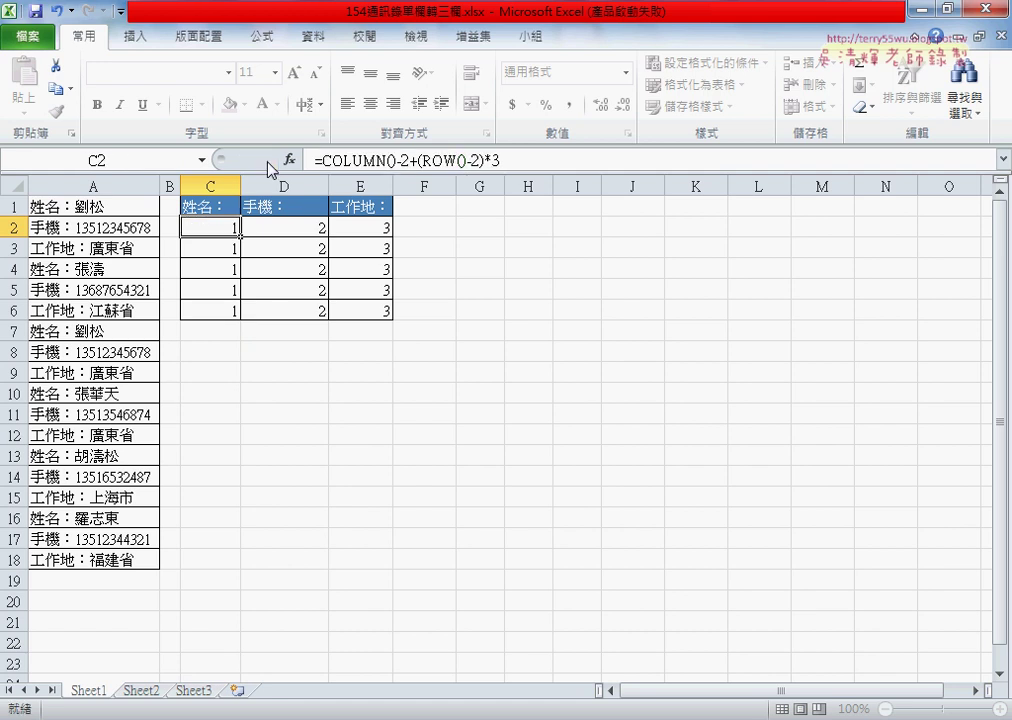
pyautogui.moveTo(240, 237)
pyautogui.mouseDown()
pyautogui.moveTo(391, 238)
pyautogui.moveTo(390, 319)
pyautogui.mouseUp()
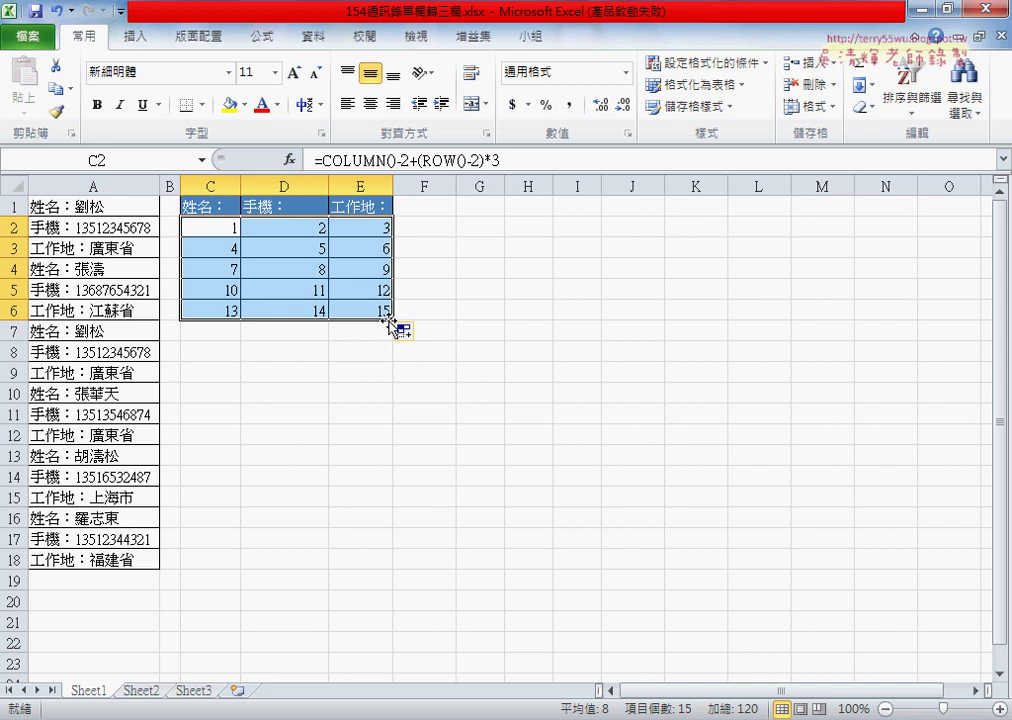
pyautogui.moveTo(391, 320); pyautogui.dragTo(395, 344)
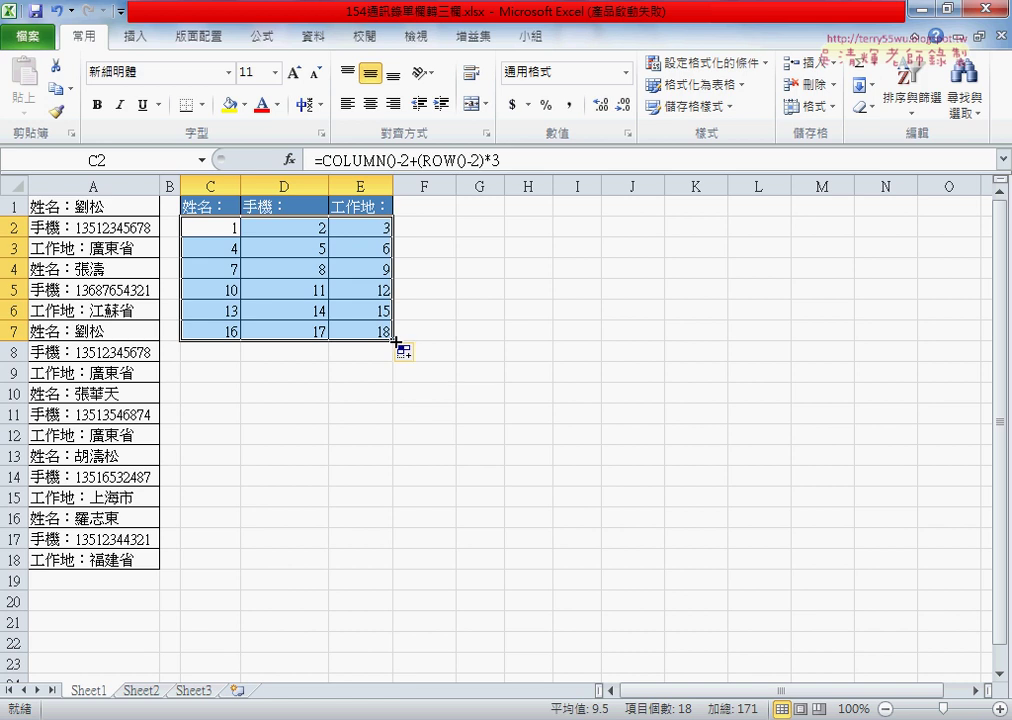
pyautogui.moveTo(393, 341); pyautogui.dragTo(393, 422)
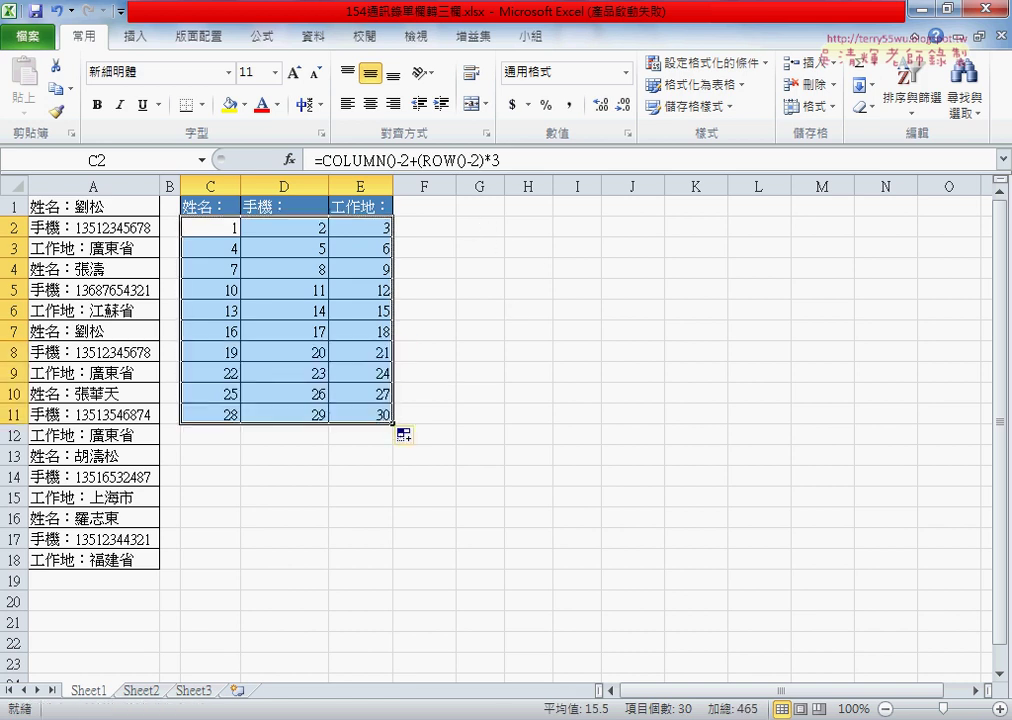
pyautogui.click(960, 715)
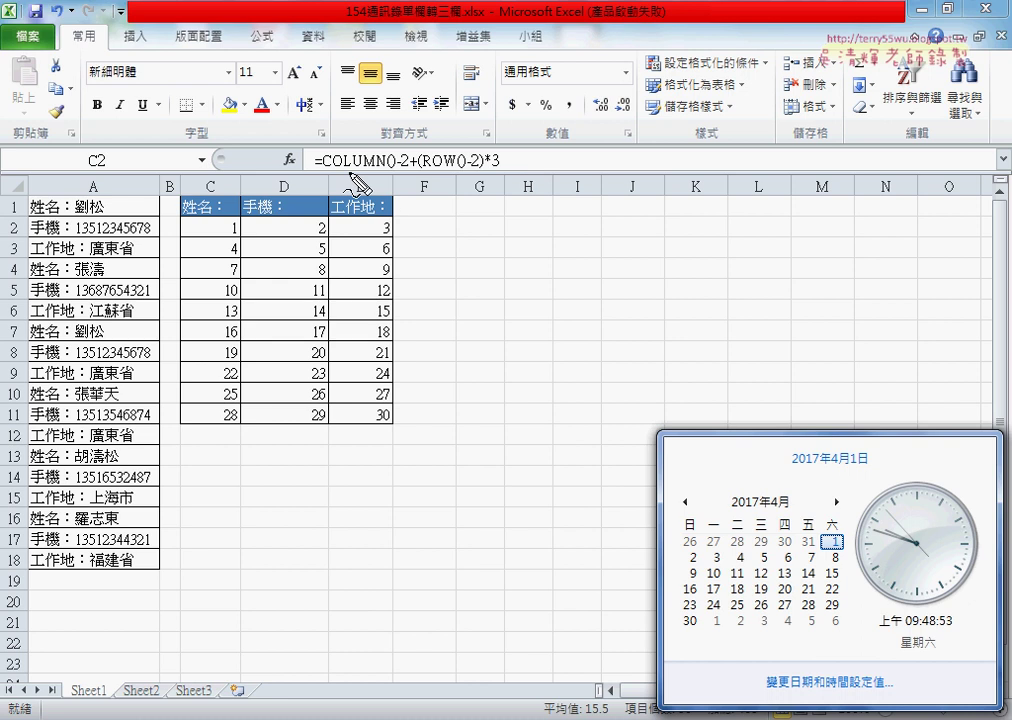
pyautogui.moveTo(324, 172); pyautogui.dragTo(504, 170)
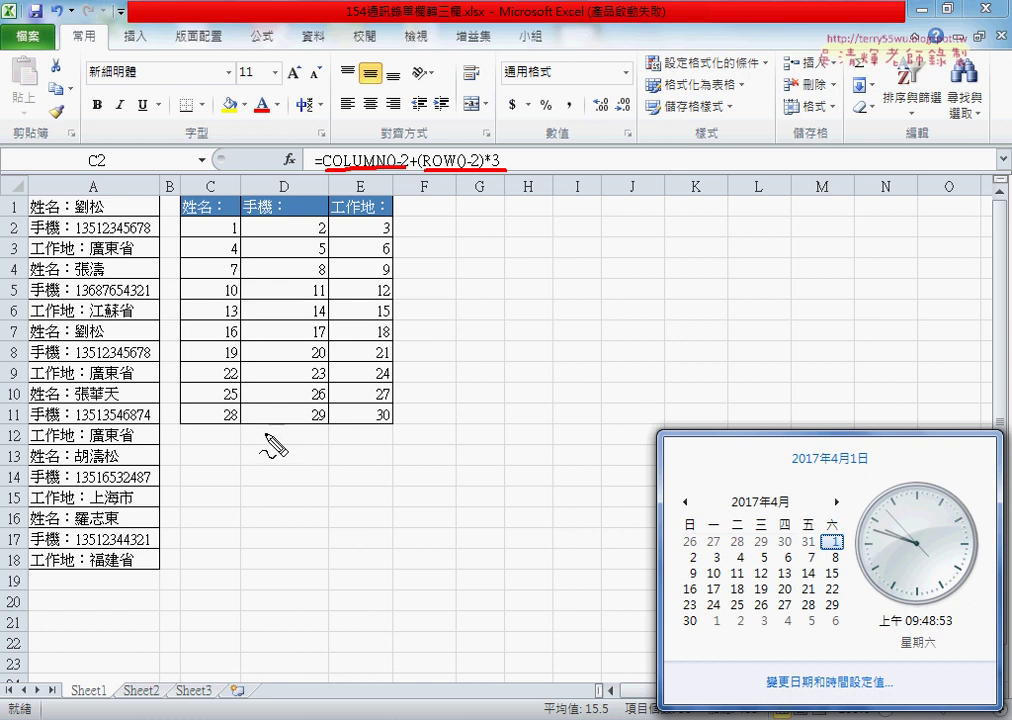
pyautogui.moveTo(275, 436)
pyautogui.mouseDown()
pyautogui.moveTo(301, 212)
pyautogui.moveTo(300, 444)
pyautogui.mouseUp()
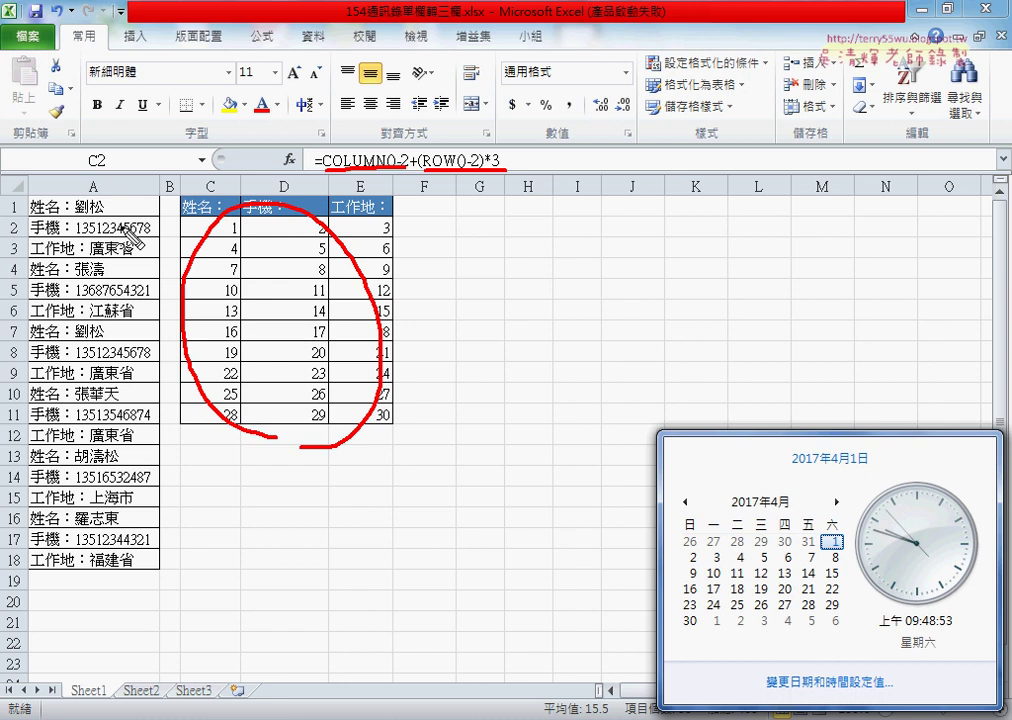
pyautogui.press('Escape')
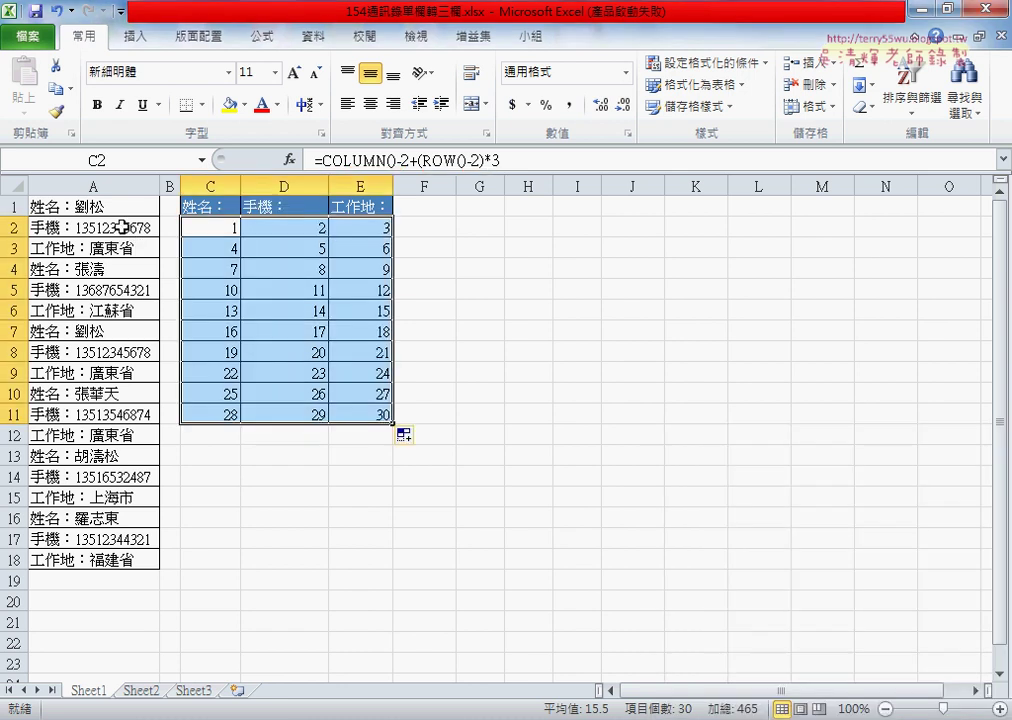
# Step: Clear the numbers from C8:E11
pyautogui.click(214, 228)
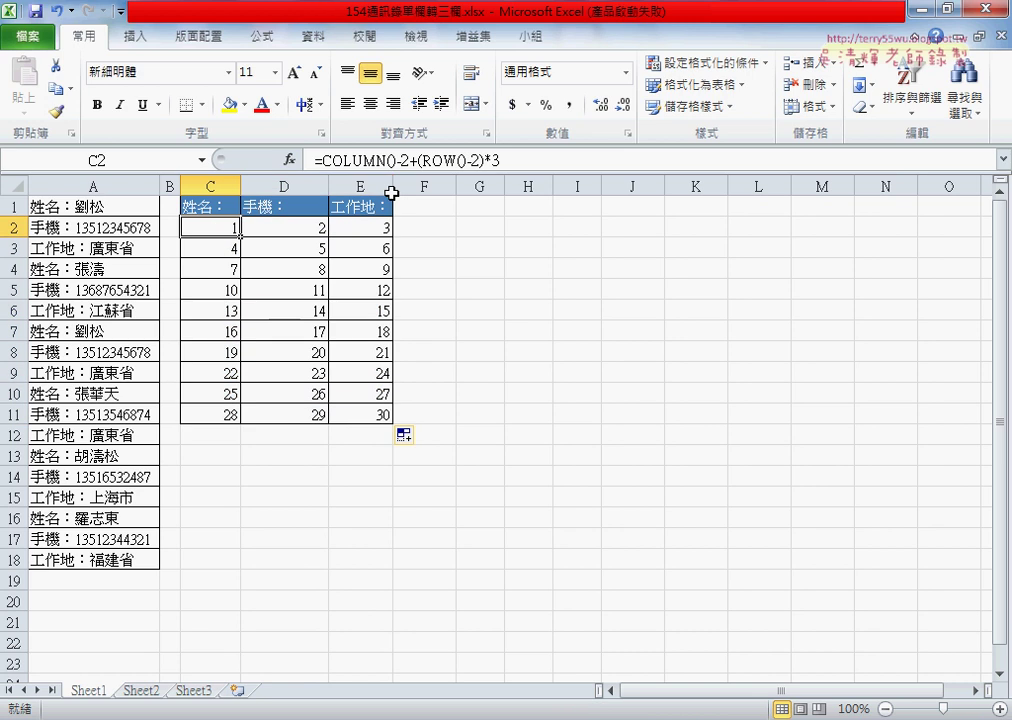
pyautogui.moveTo(375, 414); pyautogui.dragTo(206, 345)
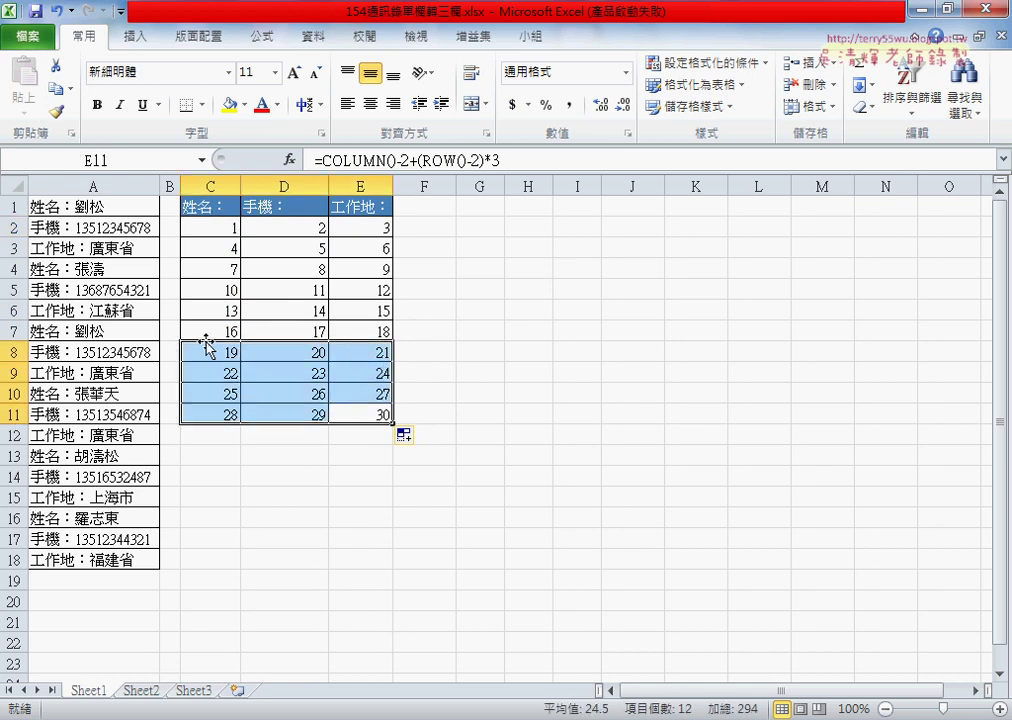
pyautogui.press('Delete')
# Step: Copy C2's numbering expression and insert the array form of INDEX in C2
pyautogui.click(214, 227)
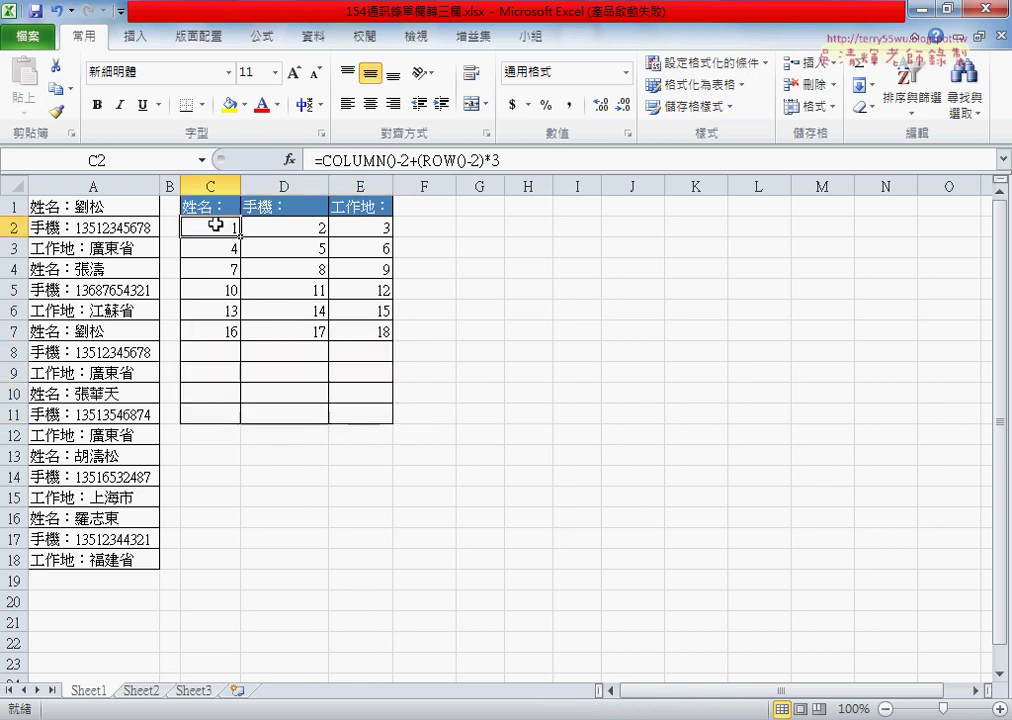
pyautogui.moveTo(323, 160); pyautogui.dragTo(548, 161)
pyautogui.hotkey('ctrl', 'c')
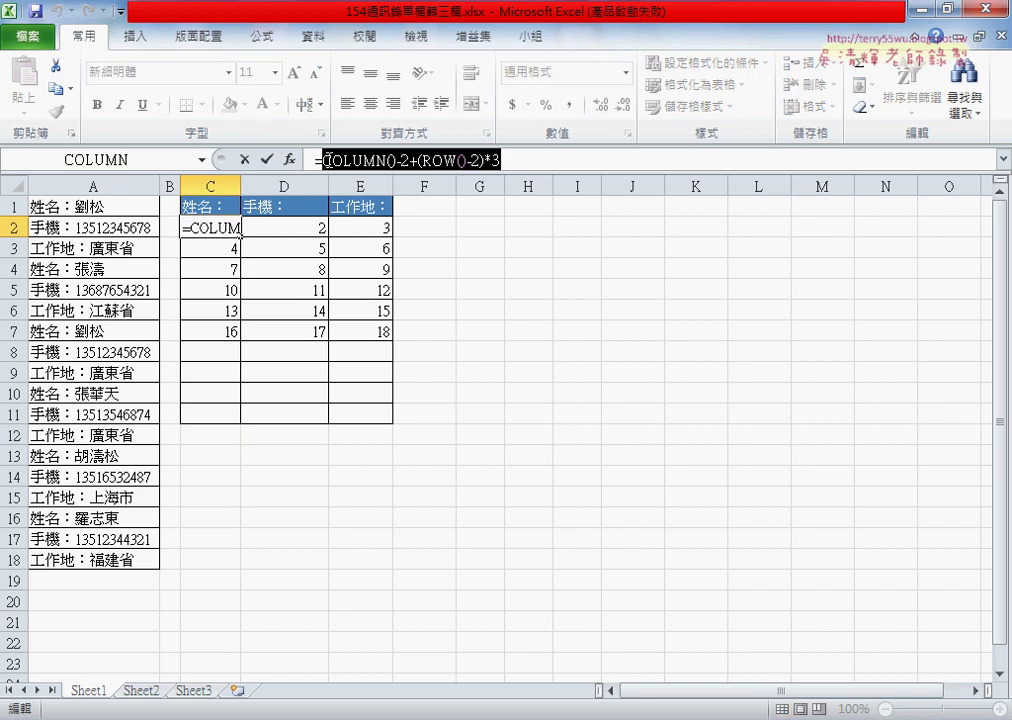
pyautogui.rightClick(385, 165)
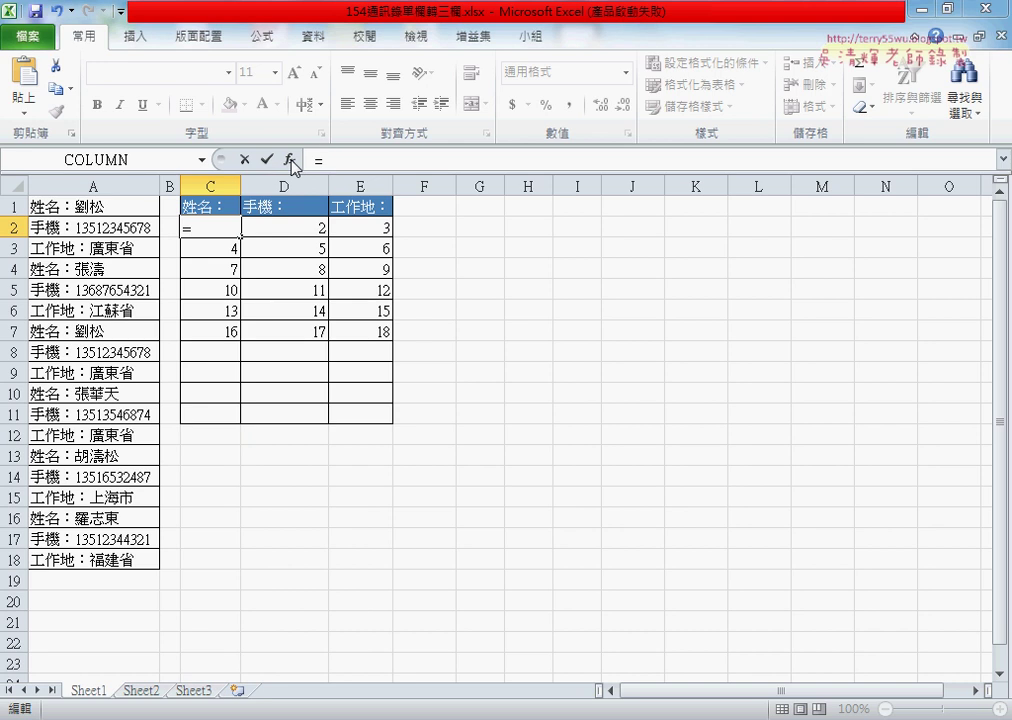
pyautogui.click(289, 160)
pyautogui.moveTo(886, 303); pyautogui.dragTo(886, 312)
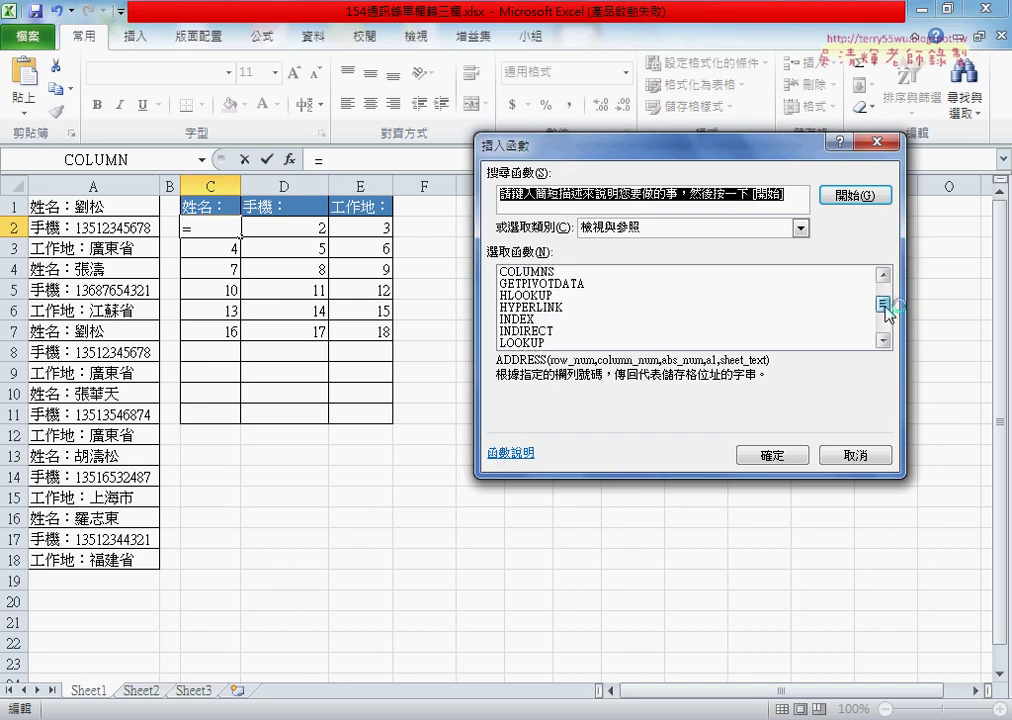
pyautogui.doubleClick(583, 314)
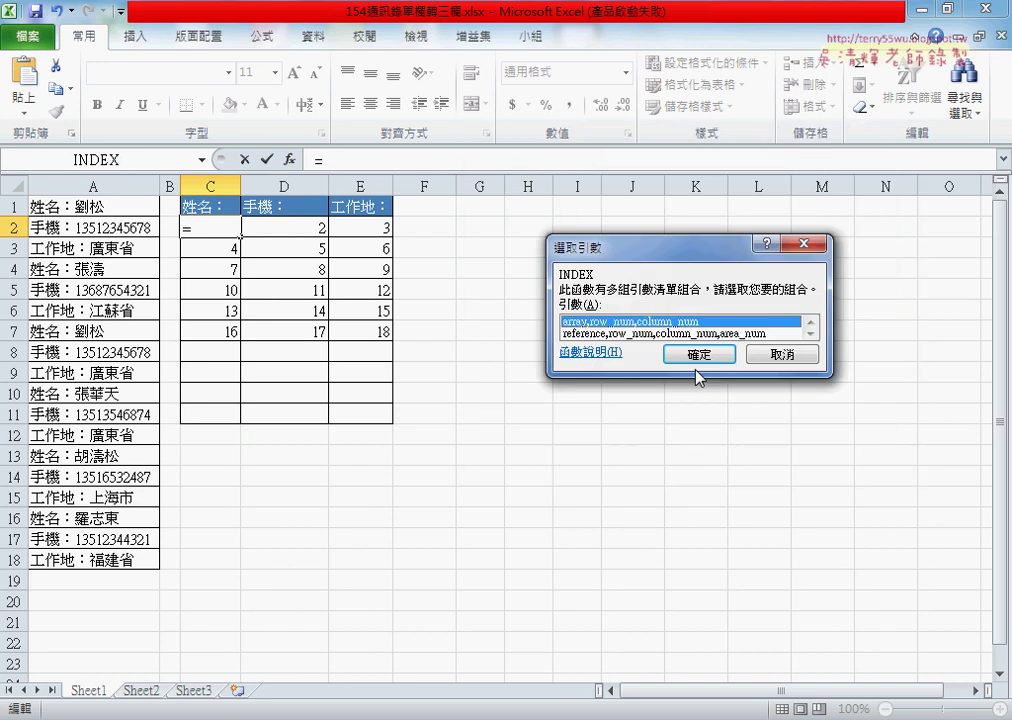
pyautogui.click(699, 354)
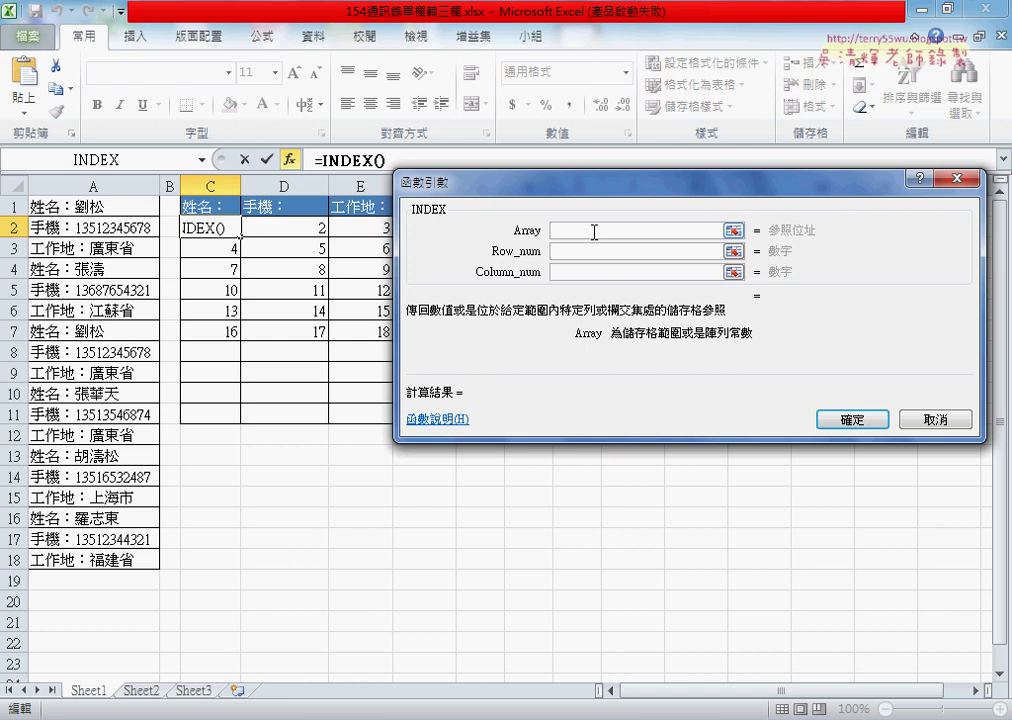
# Step: Set INDEX's array to $A$1:$A$18, column to 1, and paste COLUMN()-2+(ROW()-2)*3 as row
pyautogui.moveTo(100, 206)
pyautogui.mouseDown()
pyautogui.moveTo(119, 268)
pyautogui.moveTo(130, 560)
pyautogui.mouseUp()
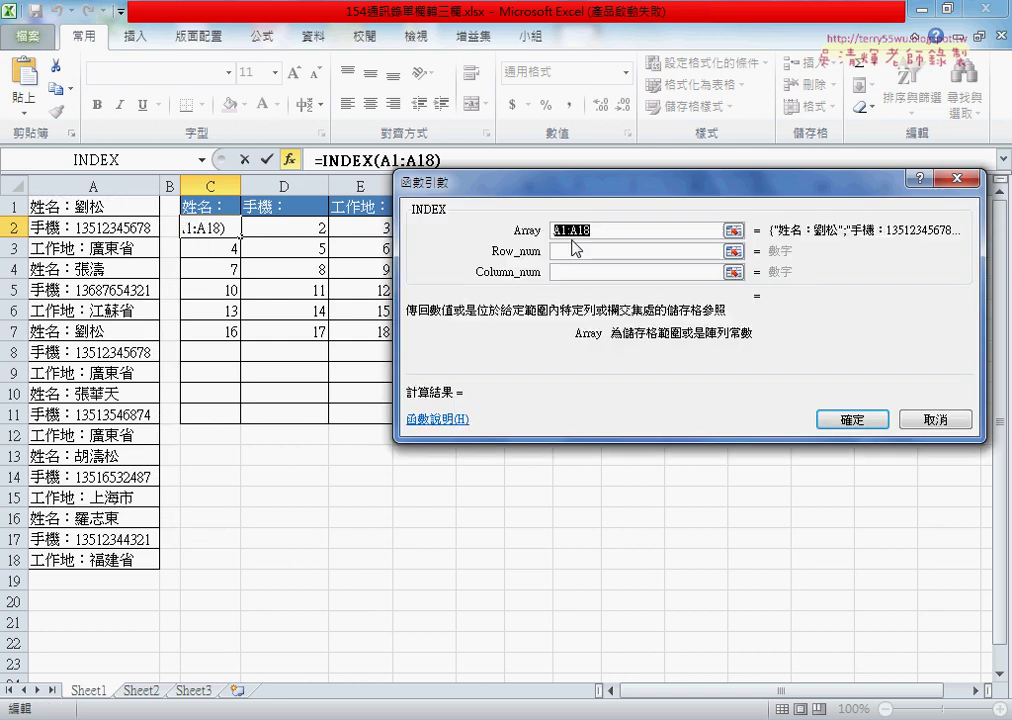
pyautogui.press('F4')
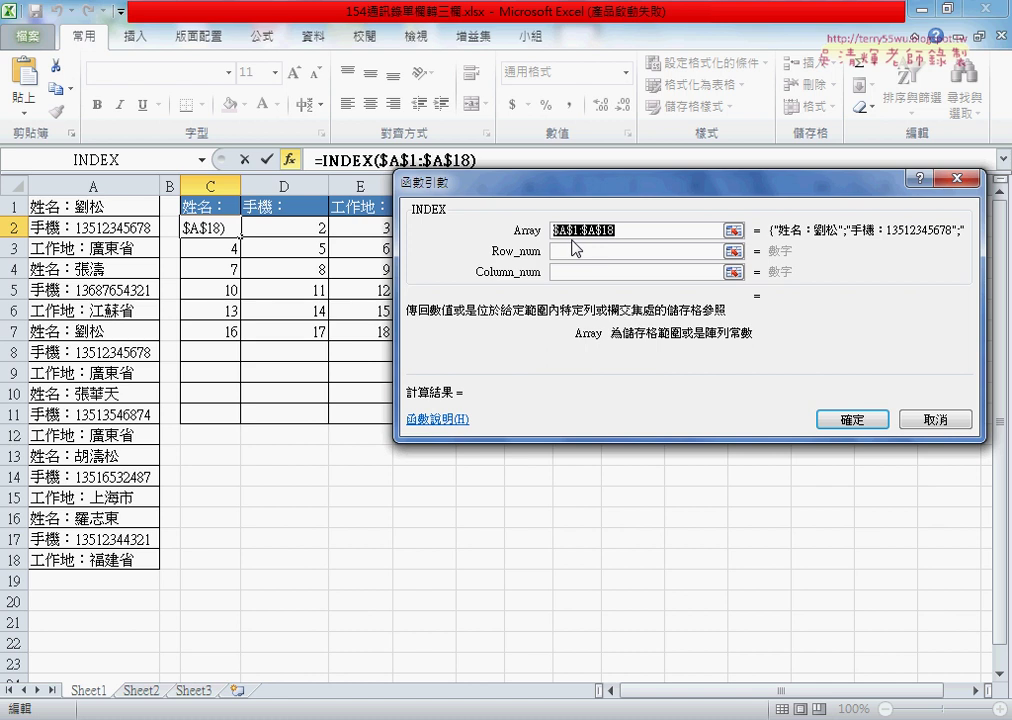
pyautogui.click(583, 272)
pyautogui.write('1')
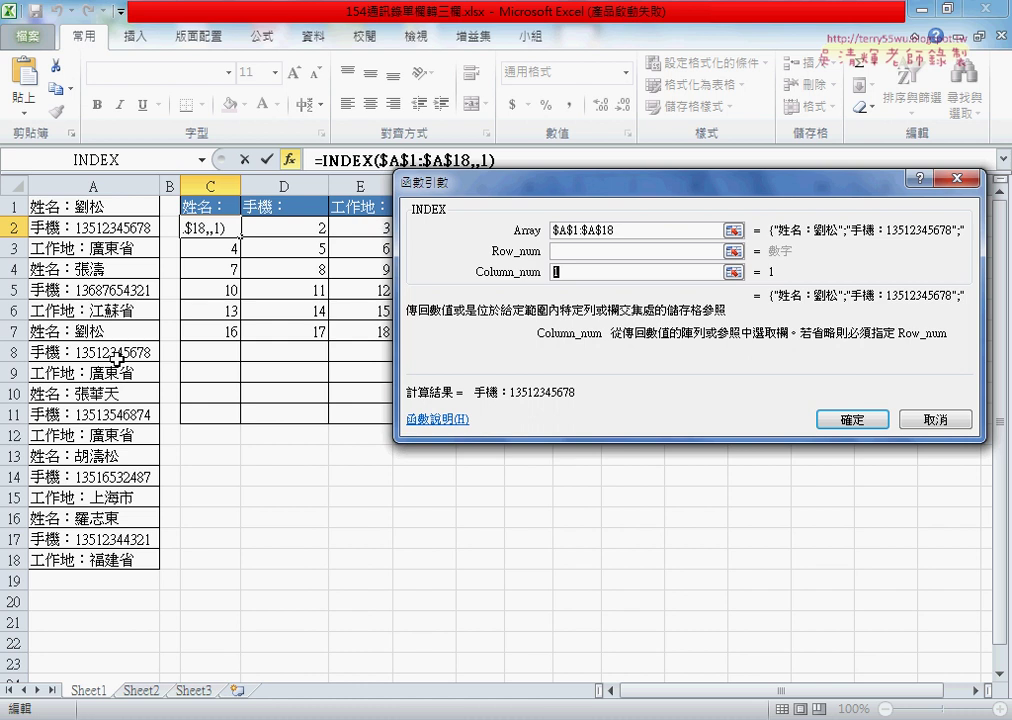
pyautogui.click(569, 251)
pyautogui.rightClick(575, 253)
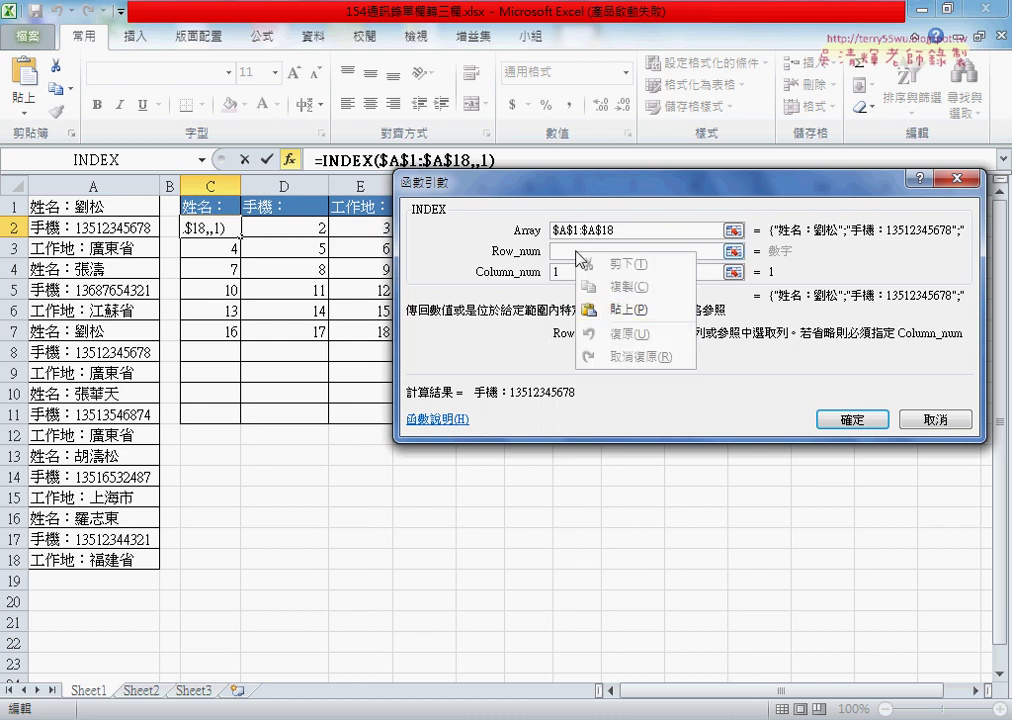
pyautogui.click(617, 311)
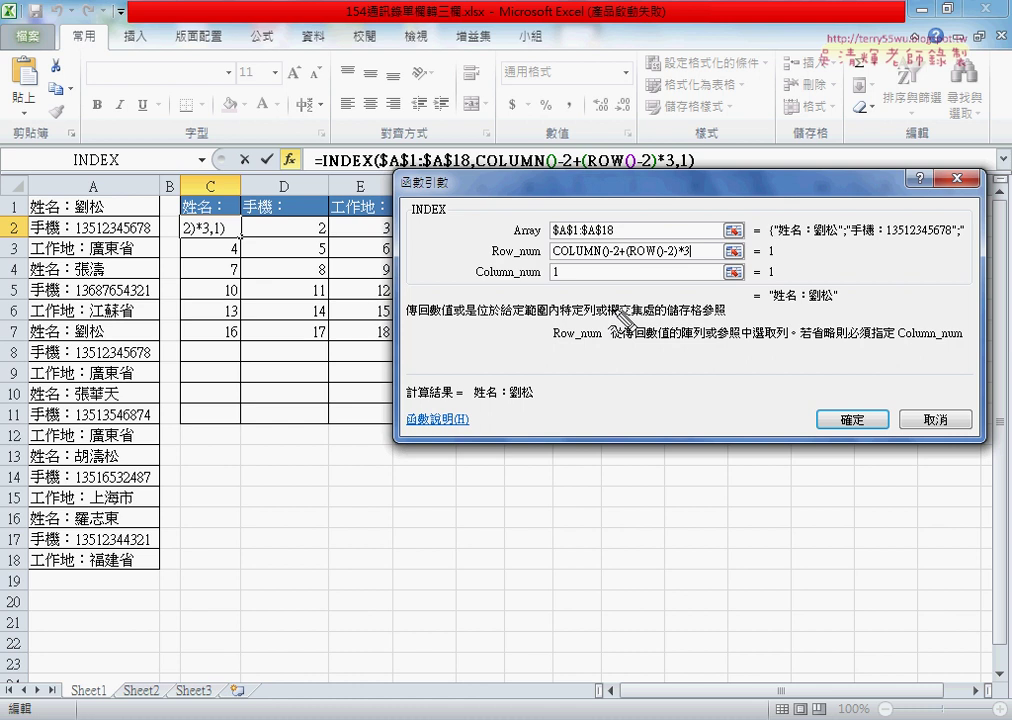
pyautogui.moveTo(411, 214); pyautogui.dragTo(450, 211)
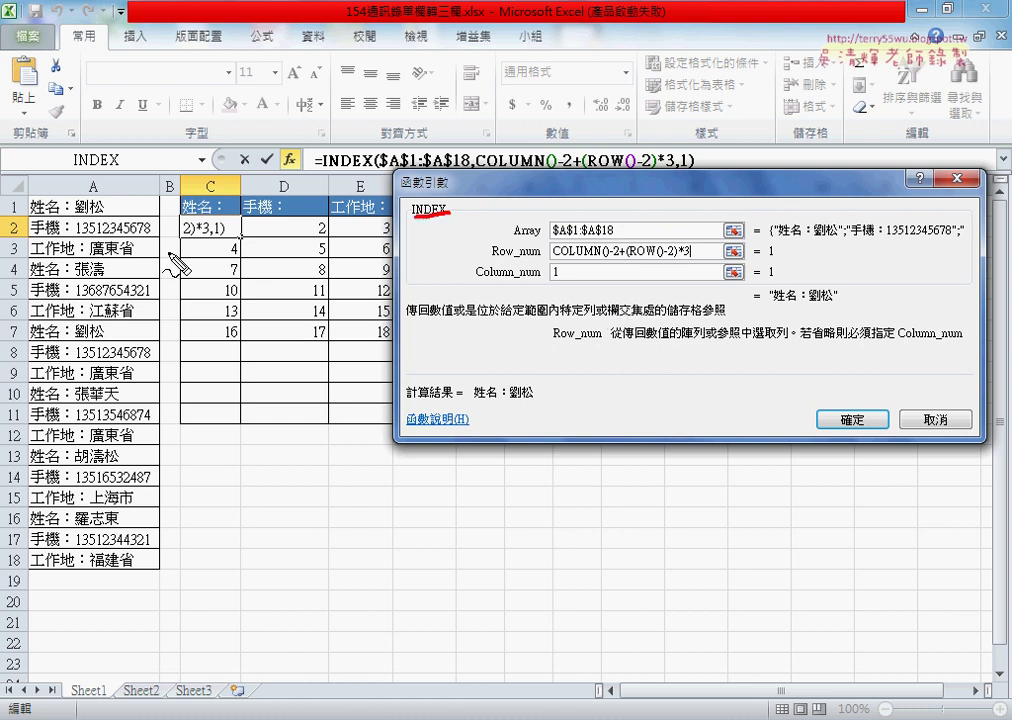
pyautogui.moveTo(160, 572)
pyautogui.mouseDown()
pyautogui.moveTo(122, 172)
pyautogui.moveTo(150, 572)
pyautogui.mouseUp()
pyautogui.moveTo(205, 222); pyautogui.dragTo(228, 232)
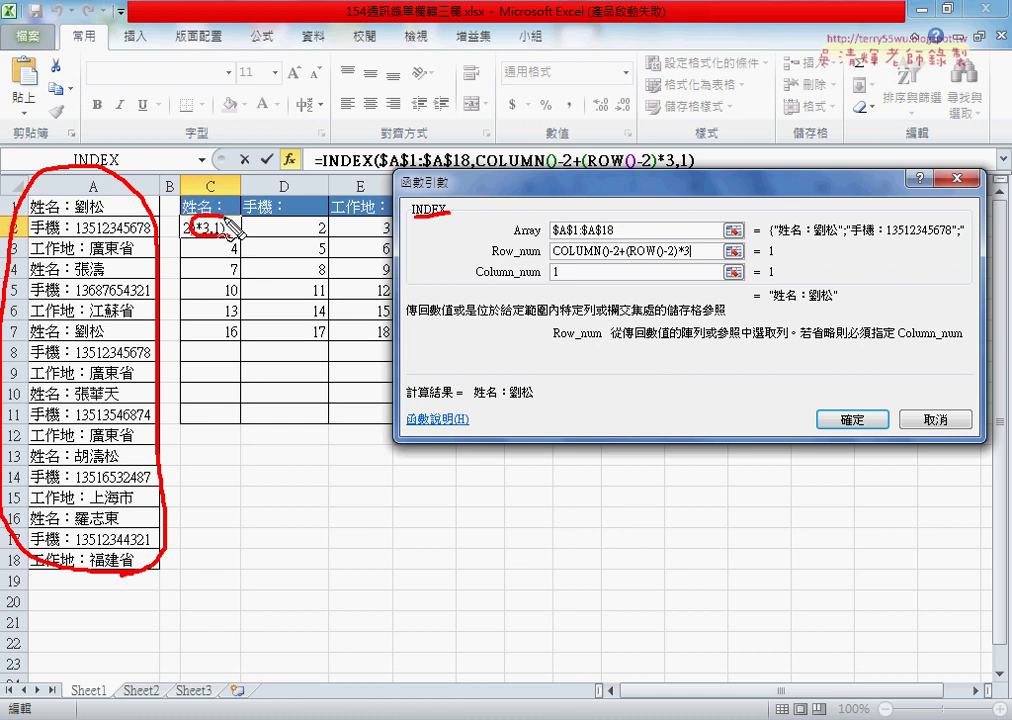
pyautogui.moveTo(113, 268); pyautogui.dragTo(133, 264)
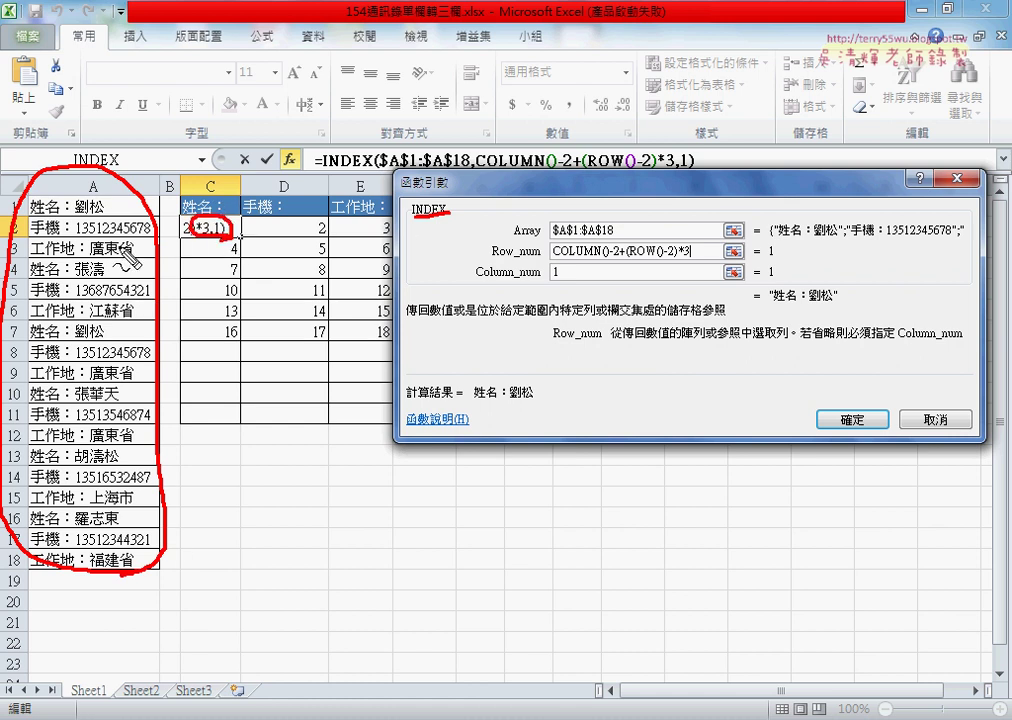
pyautogui.hotkey('ctrl', 'z')
pyautogui.moveTo(513, 236); pyautogui.dragTo(540, 233)
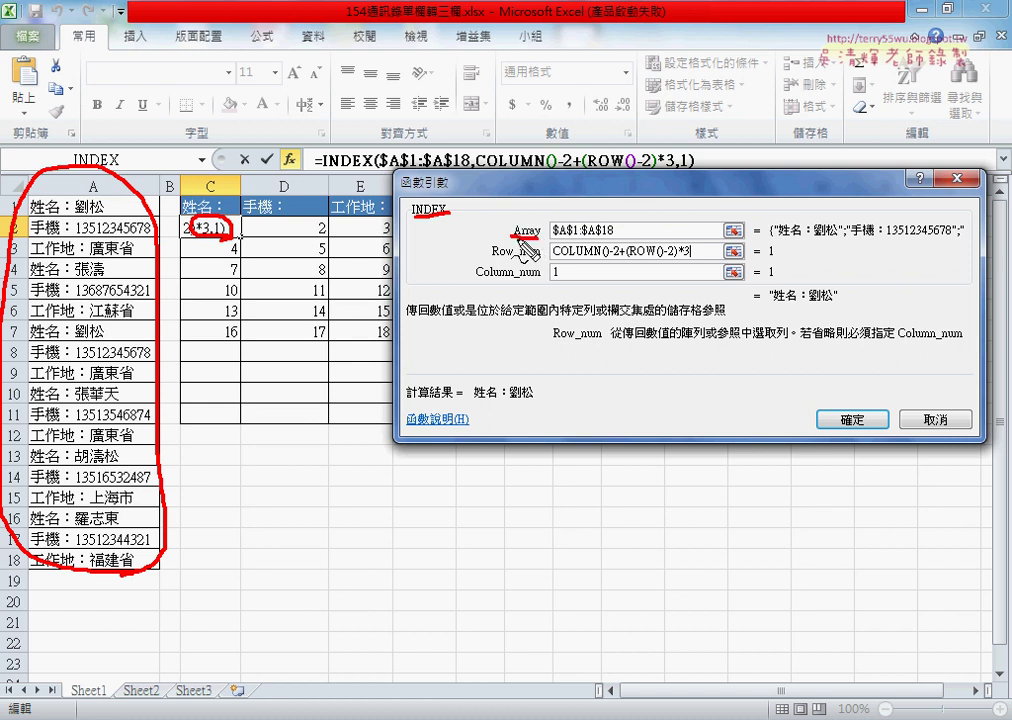
pyautogui.moveTo(492, 262)
pyautogui.mouseDown()
pyautogui.moveTo(511, 261)
pyautogui.moveTo(512, 283)
pyautogui.mouseUp()
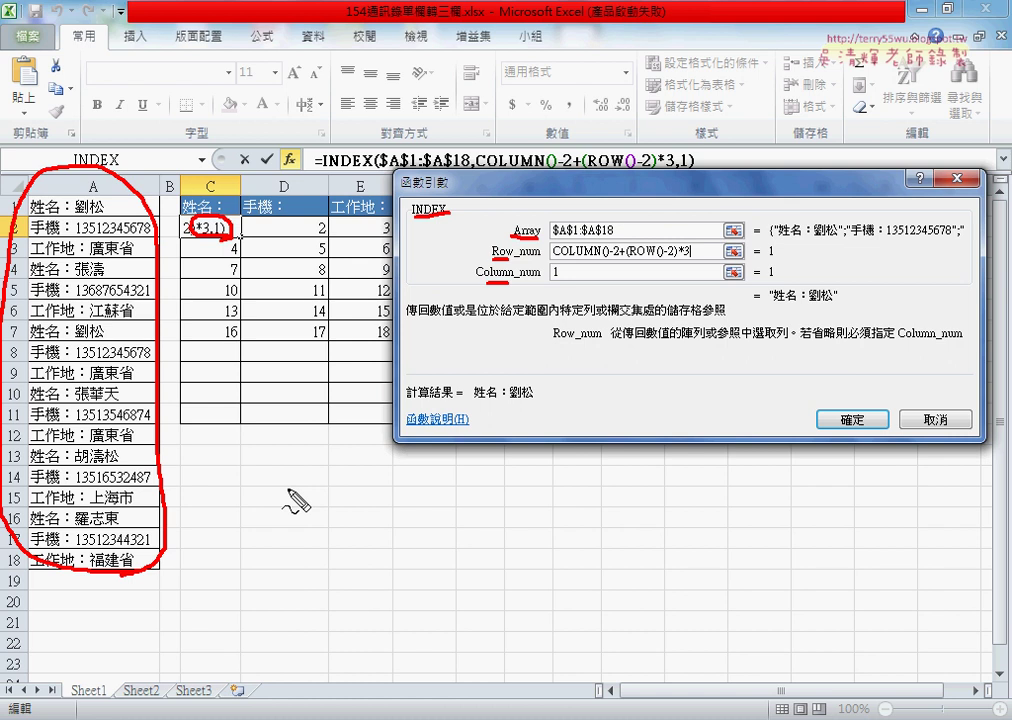
pyautogui.press('Escape')
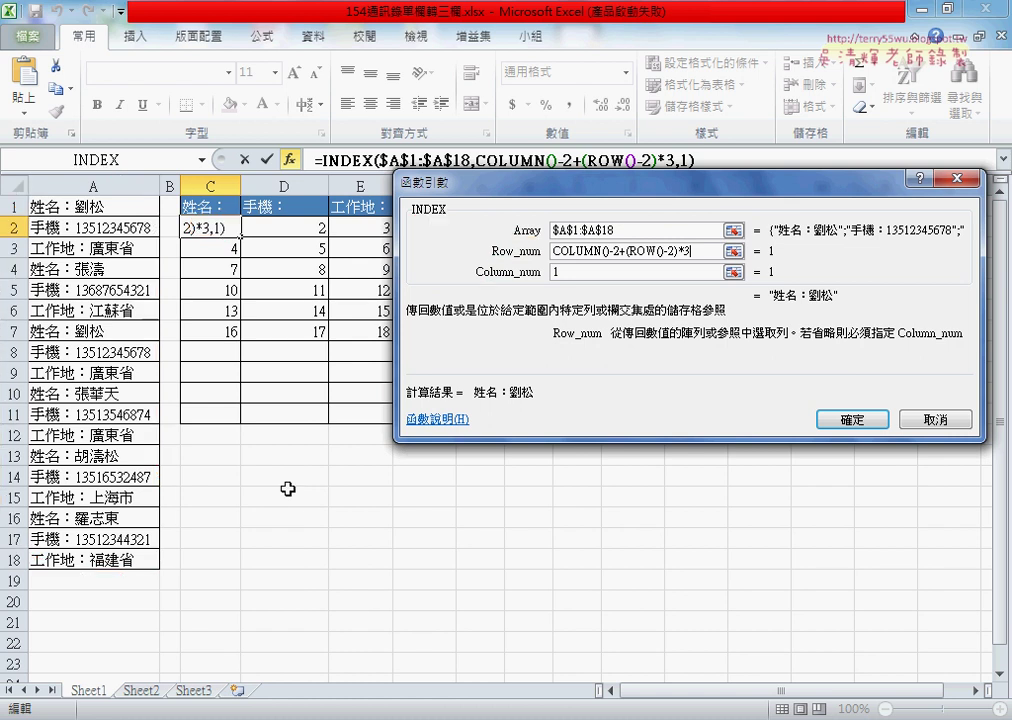
# Step: Commit C2's INDEX formula, fill it through C2:E7, and widen columns C to E to fit
pyautogui.click(852, 419)
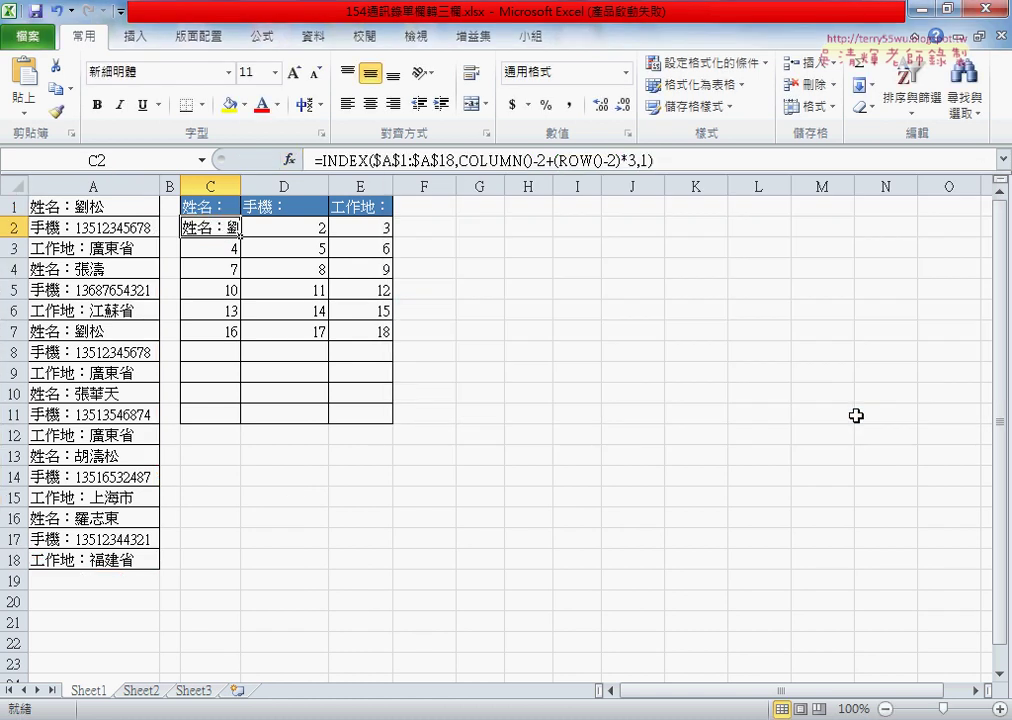
pyautogui.moveTo(240, 186); pyautogui.dragTo(268, 186)
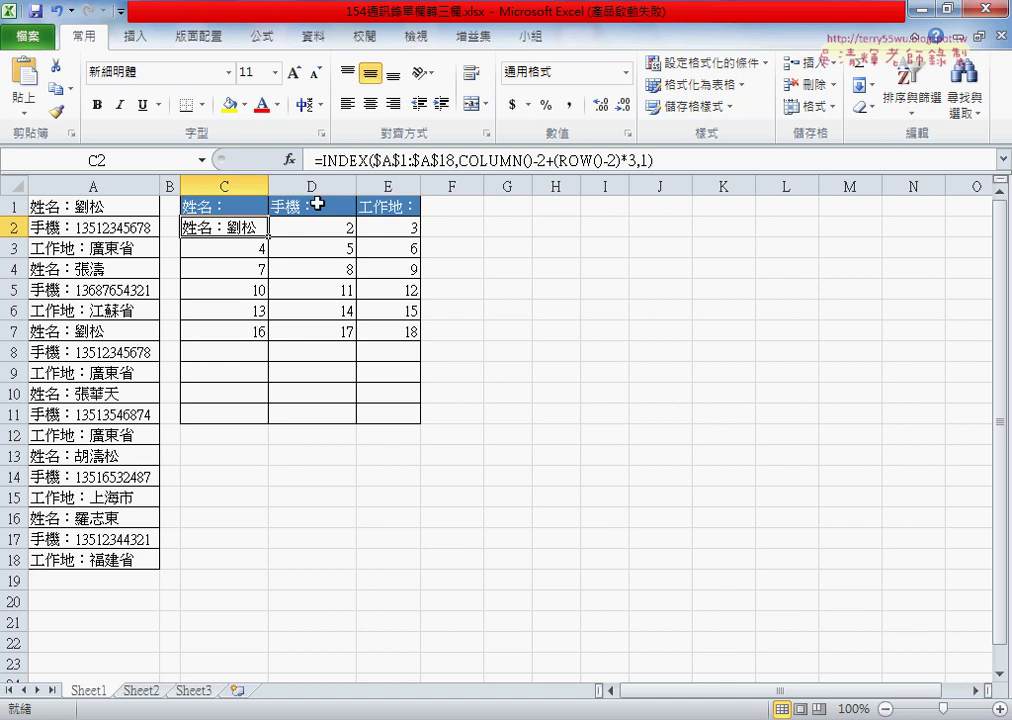
pyautogui.moveTo(268, 236); pyautogui.dragTo(415, 230)
pyautogui.doubleClick(356, 186)
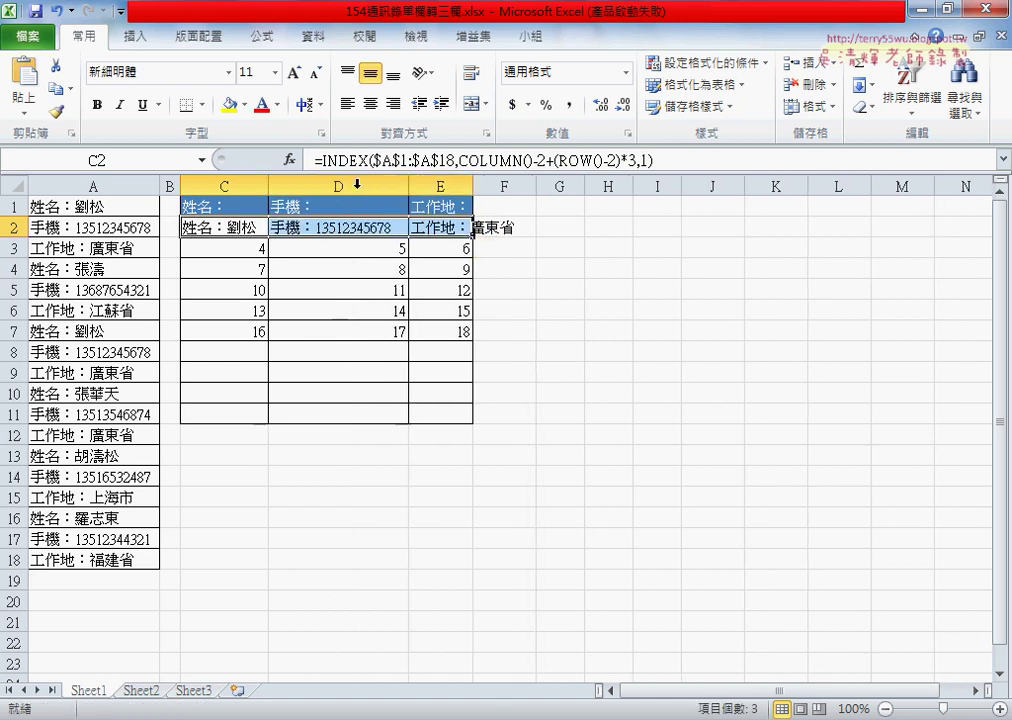
pyautogui.doubleClick(473, 186)
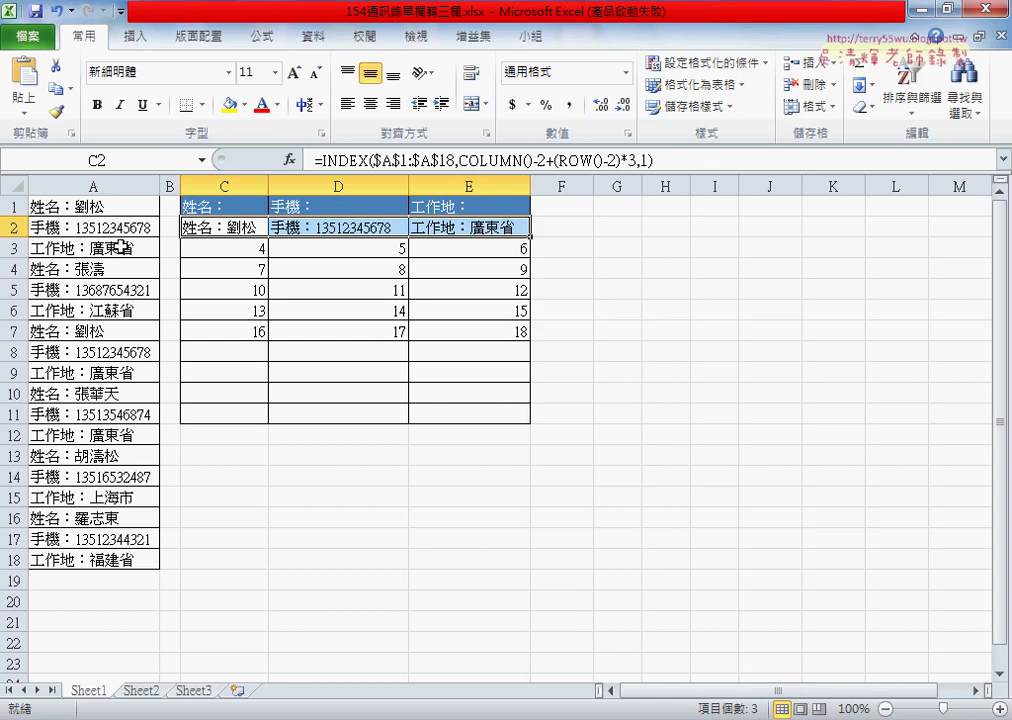
pyautogui.moveTo(530, 237); pyautogui.dragTo(535, 335)
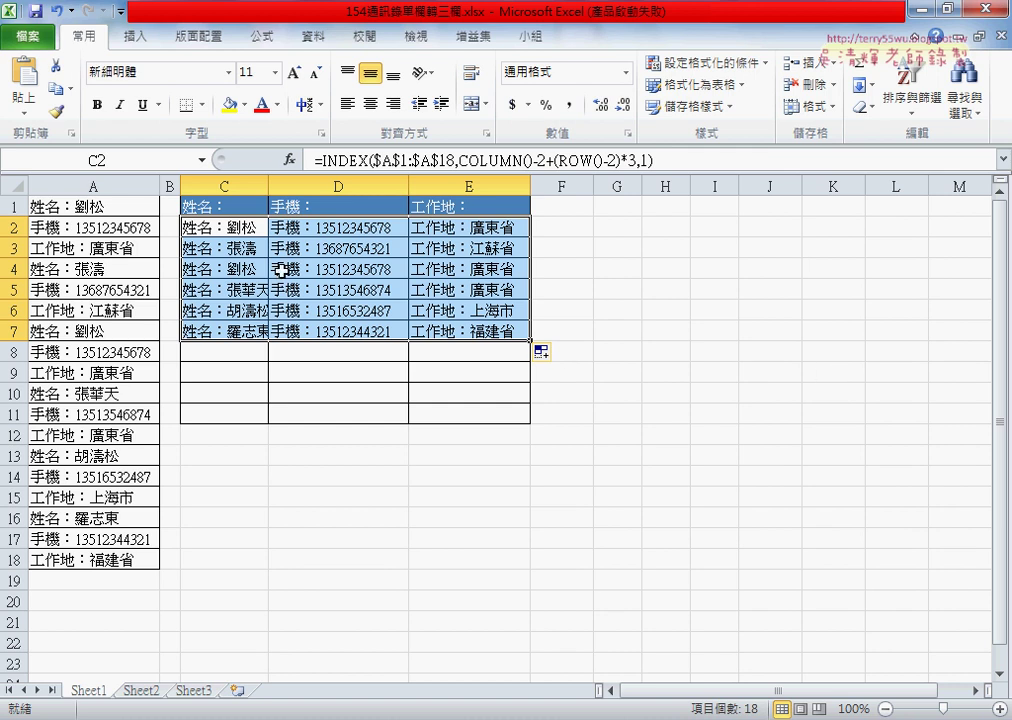
pyautogui.click(228, 227)
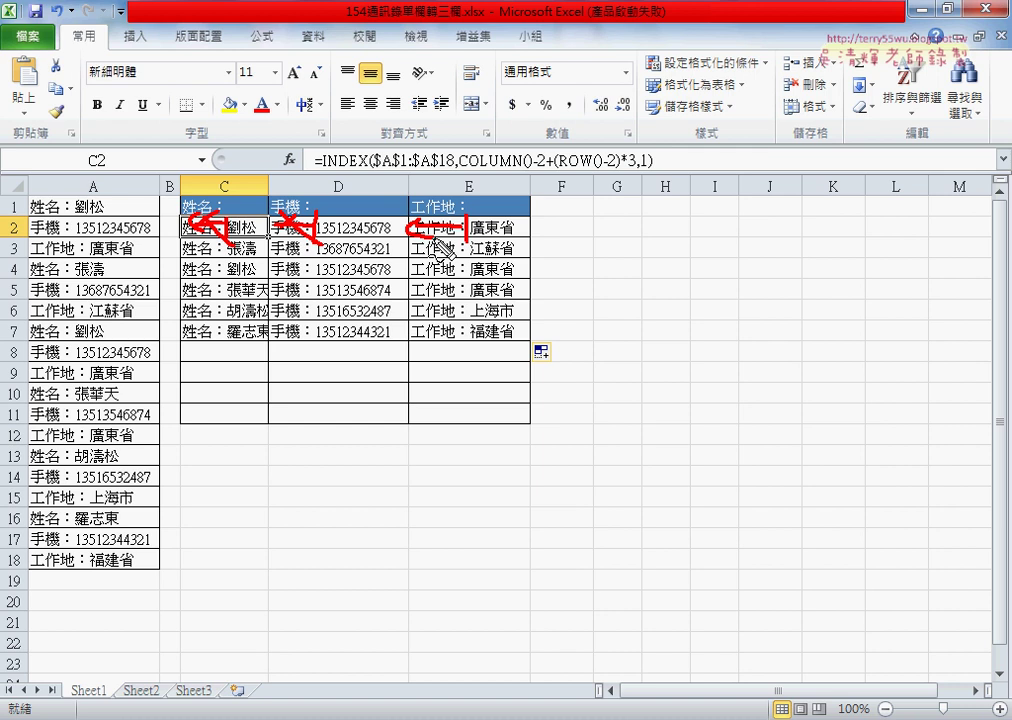
pyautogui.press('Escape')
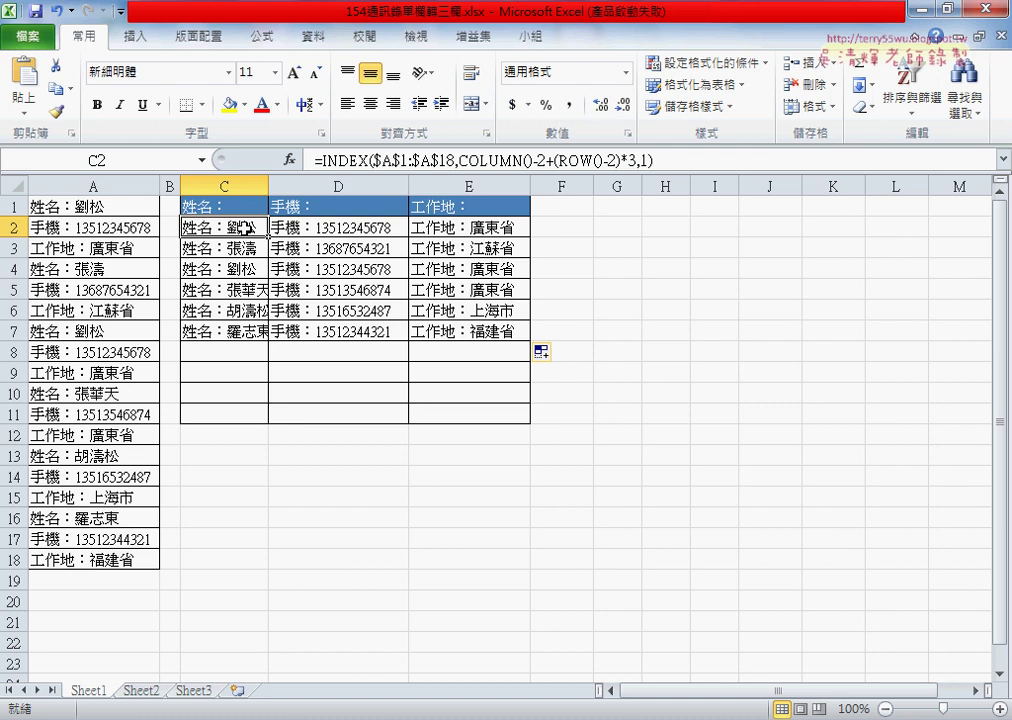
# Step: Attempt Text to Columns on C2:E7 and dismiss the one-column-only warning
pyautogui.moveTo(236, 228)
pyautogui.mouseDown()
pyautogui.moveTo(478, 310)
pyautogui.moveTo(485, 331)
pyautogui.mouseUp()
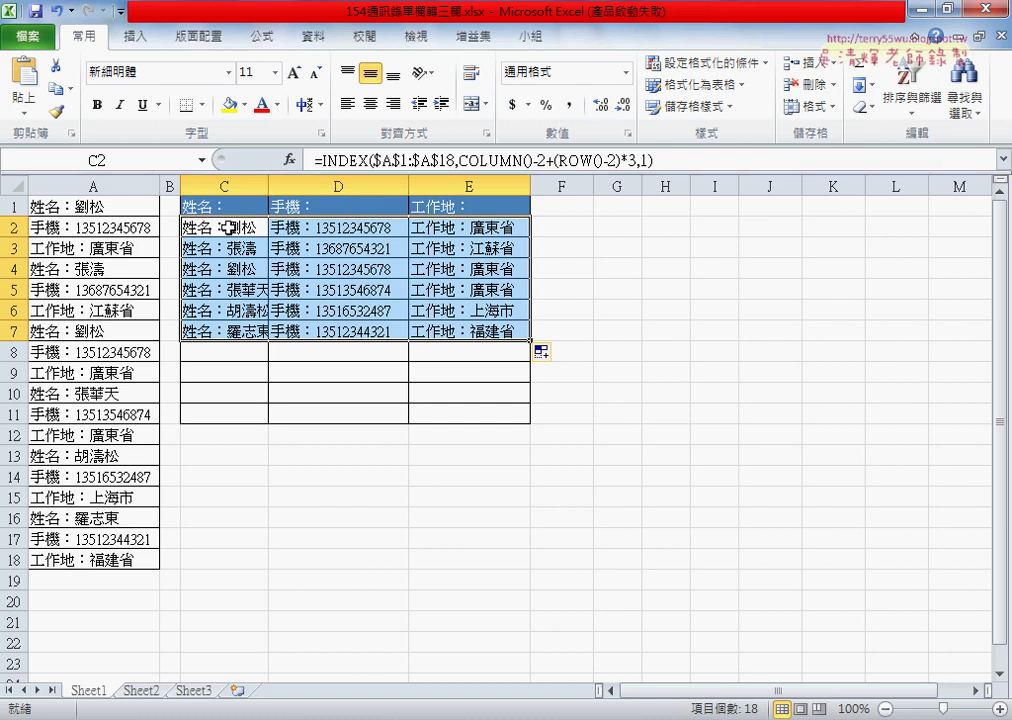
pyautogui.moveTo(237, 226); pyautogui.dragTo(480, 337)
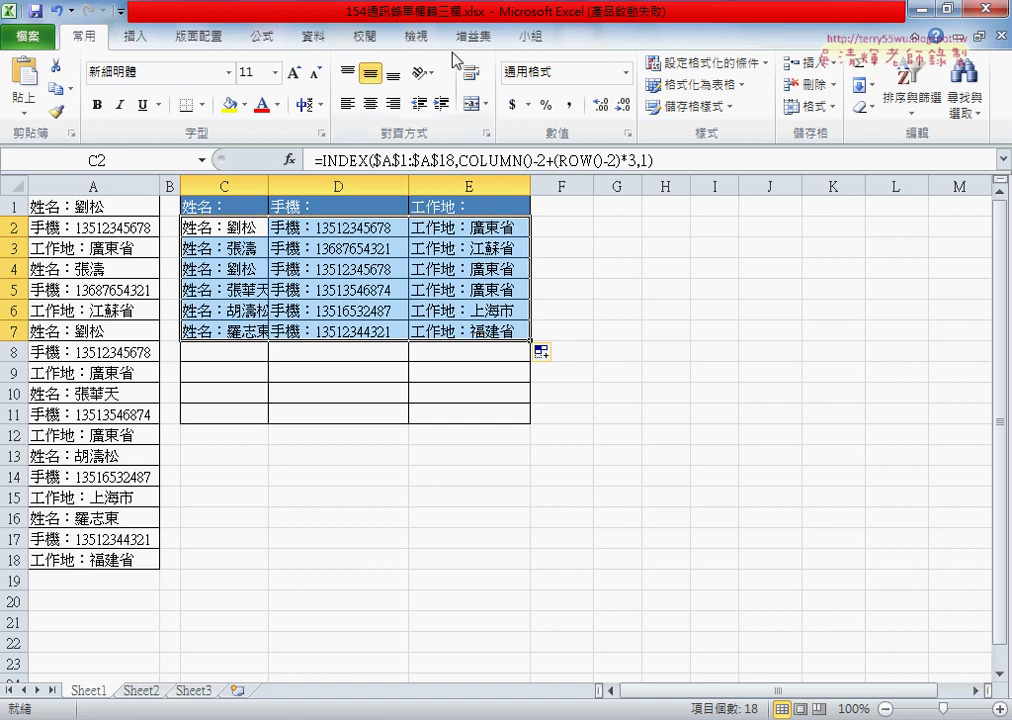
pyautogui.click(316, 40)
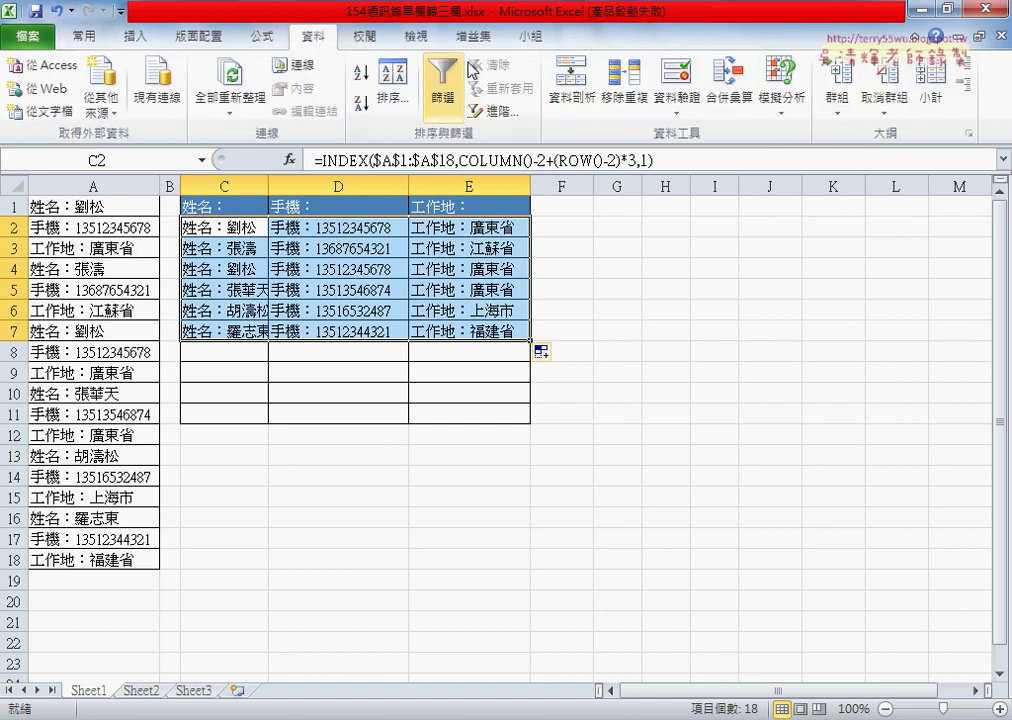
pyautogui.click(571, 93)
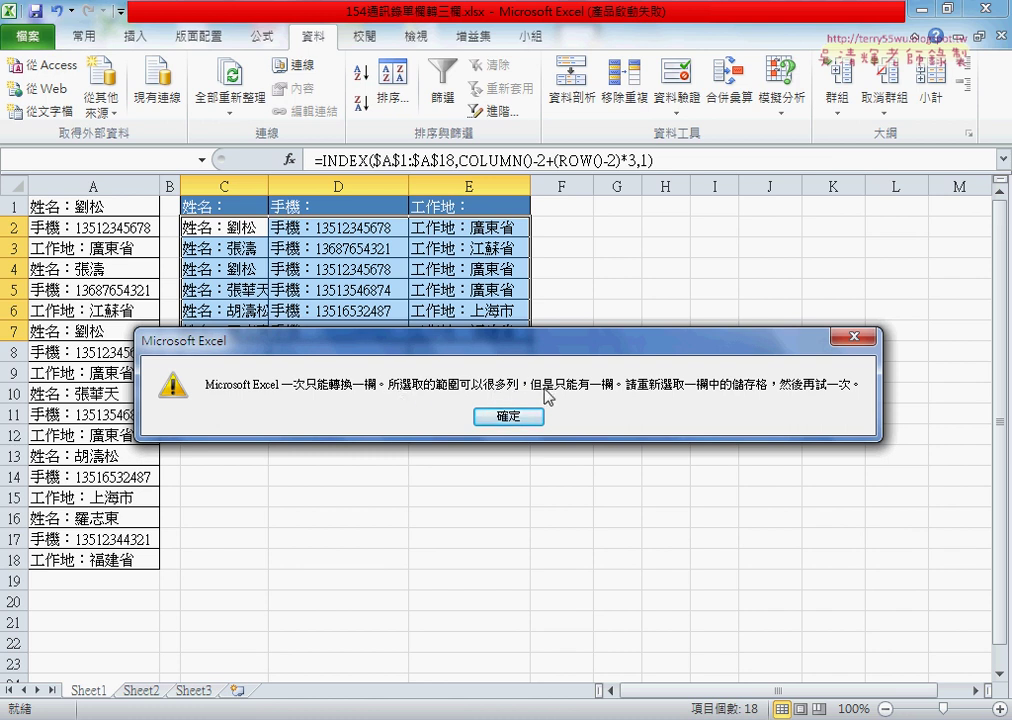
pyautogui.click(508, 416)
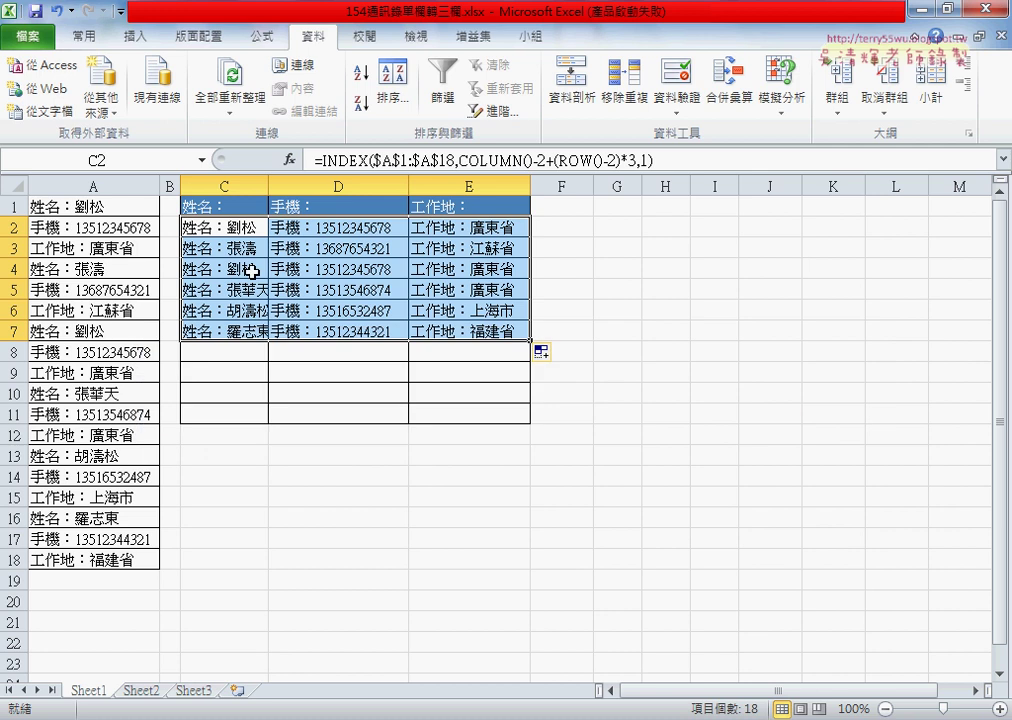
# Step: Open Text to Columns on the names in C2:C7, cancel it, then copy C2:E7
pyautogui.moveTo(222, 228); pyautogui.dragTo(250, 328)
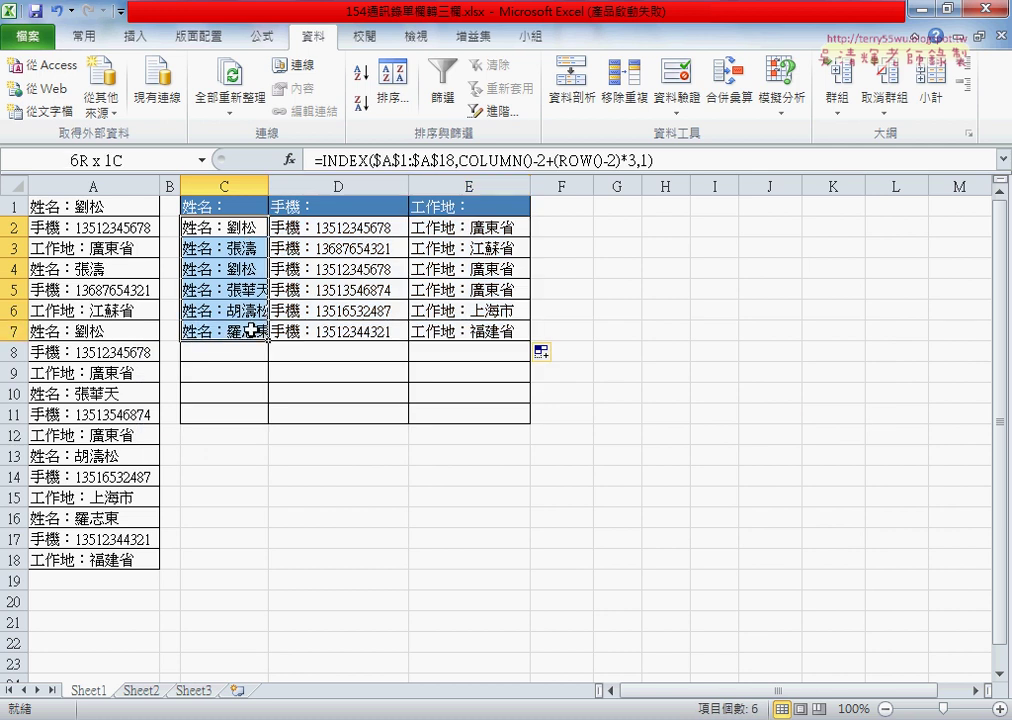
pyautogui.moveTo(212, 230); pyautogui.dragTo(482, 335)
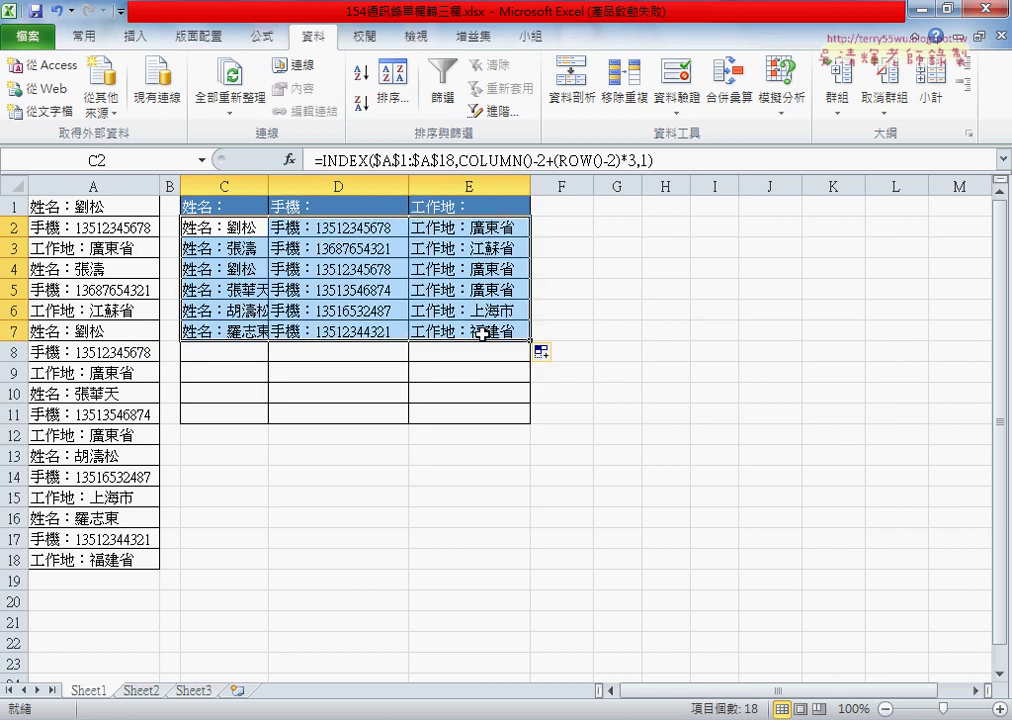
pyautogui.click(278, 228)
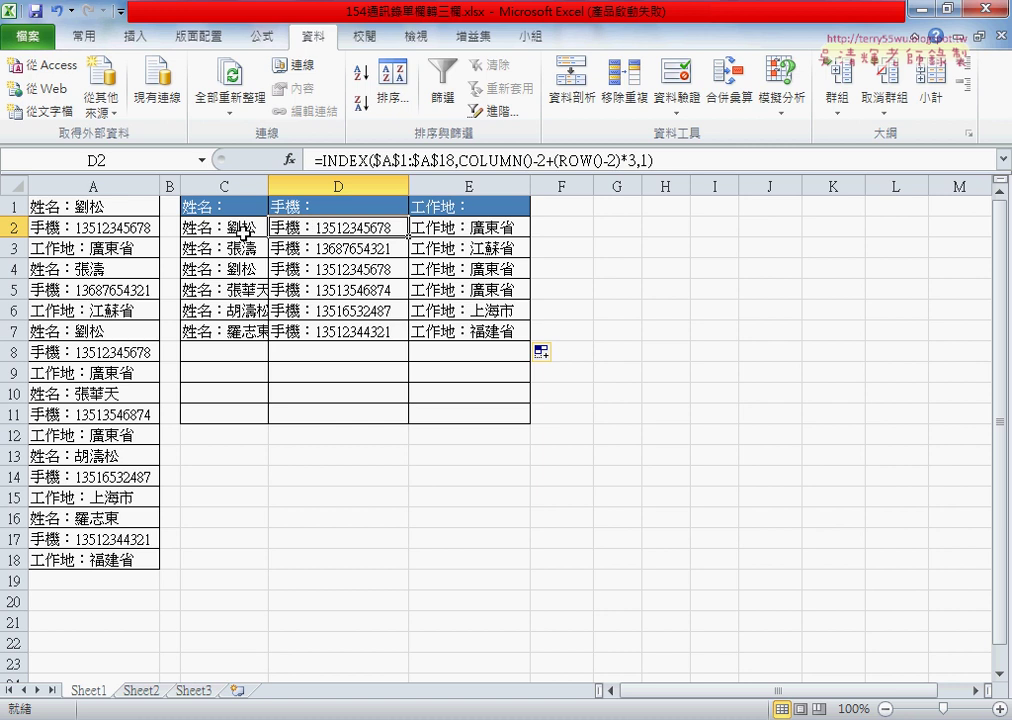
pyautogui.moveTo(244, 232); pyautogui.dragTo(235, 340)
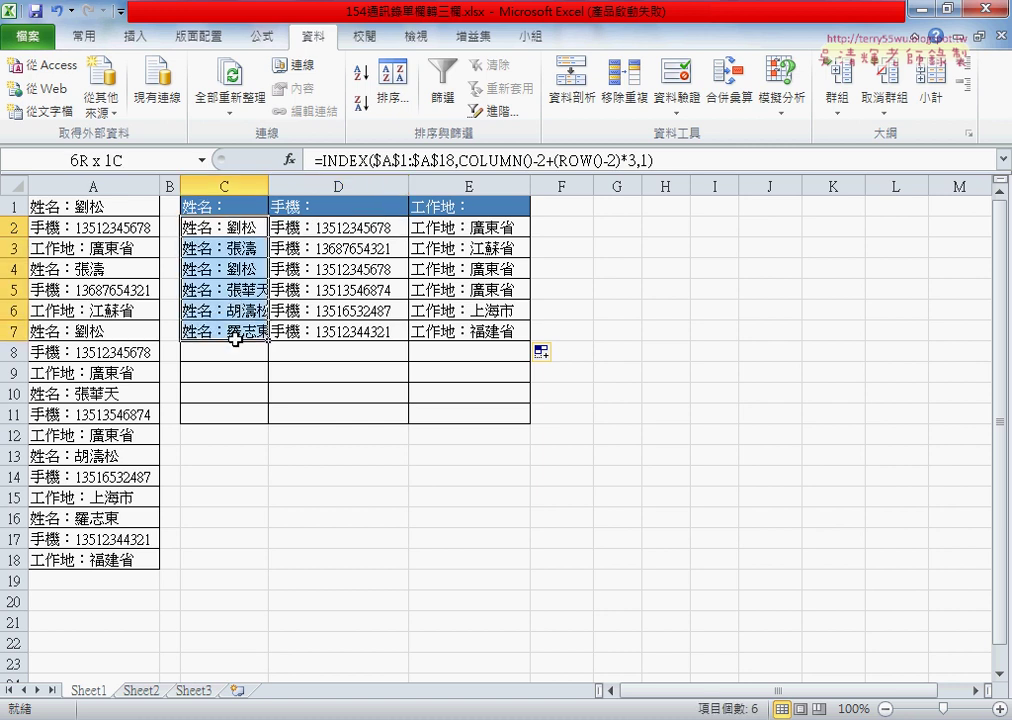
pyautogui.click(577, 90)
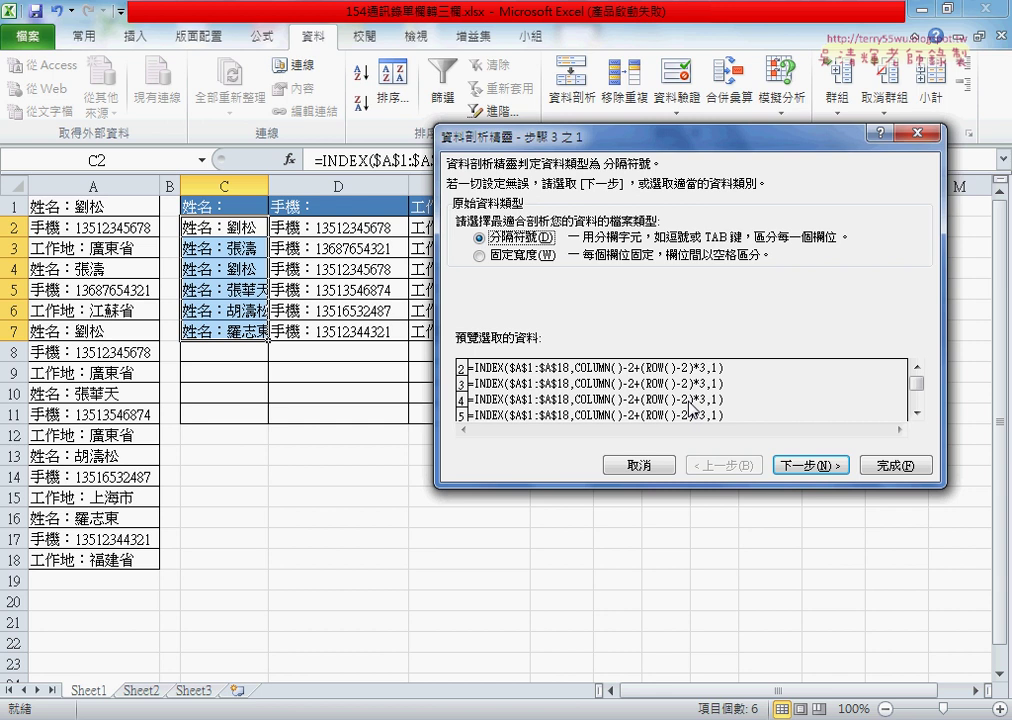
pyautogui.click(639, 465)
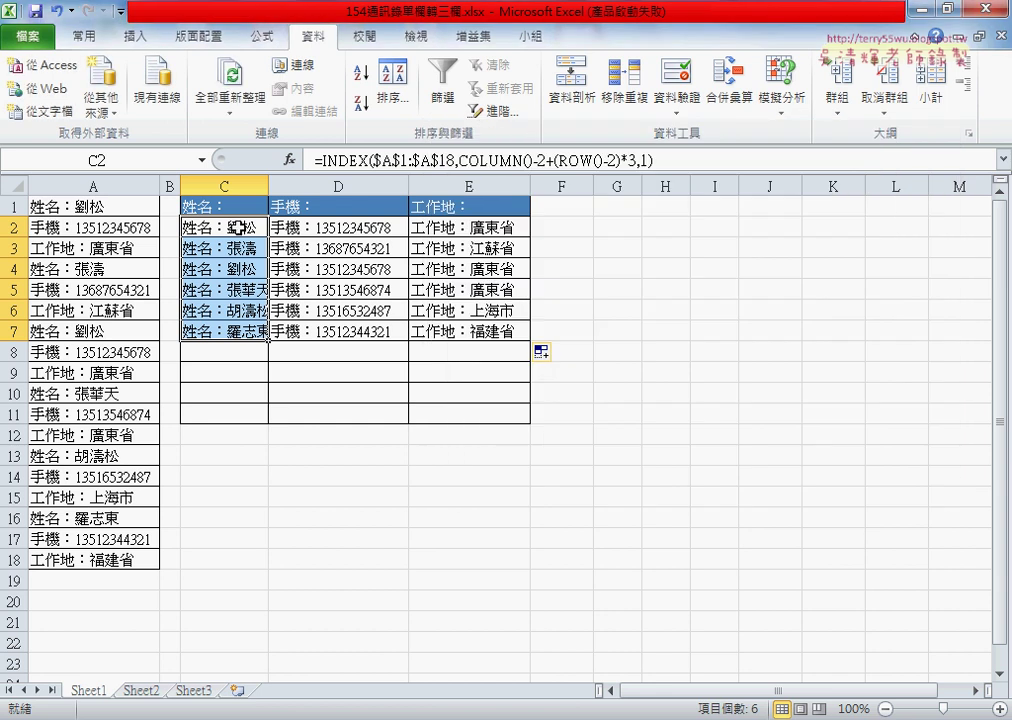
pyautogui.moveTo(239, 228); pyautogui.dragTo(471, 327)
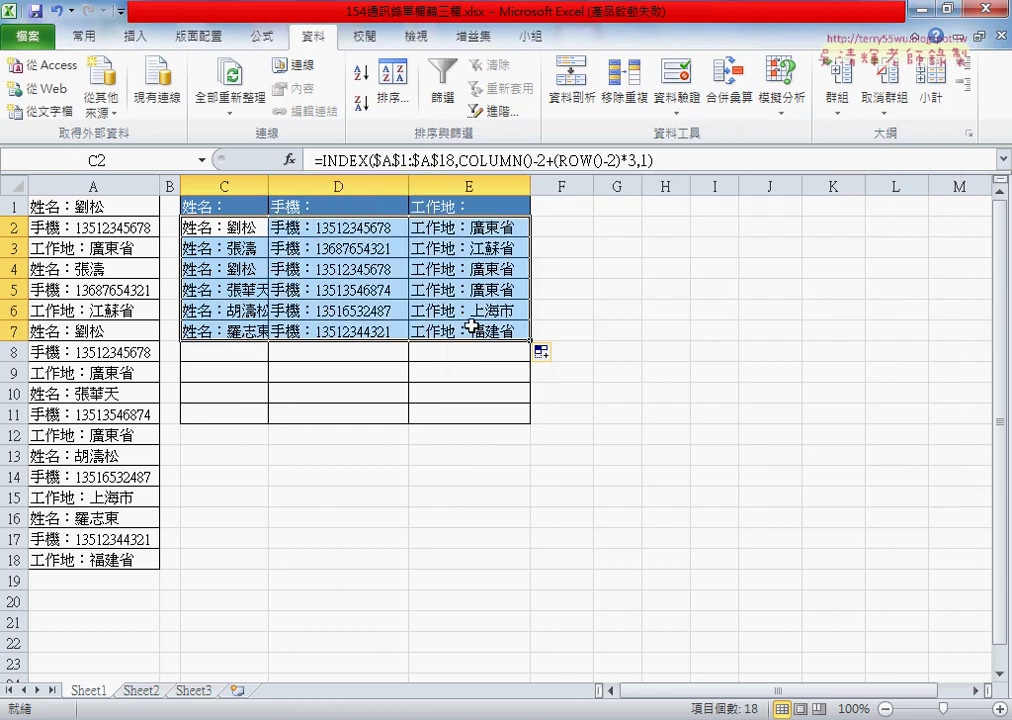
pyautogui.hotkey('ctrl', 'c')
# Step: Paste the copied table into G2 as values only via Paste Special
pyautogui.click(617, 228)
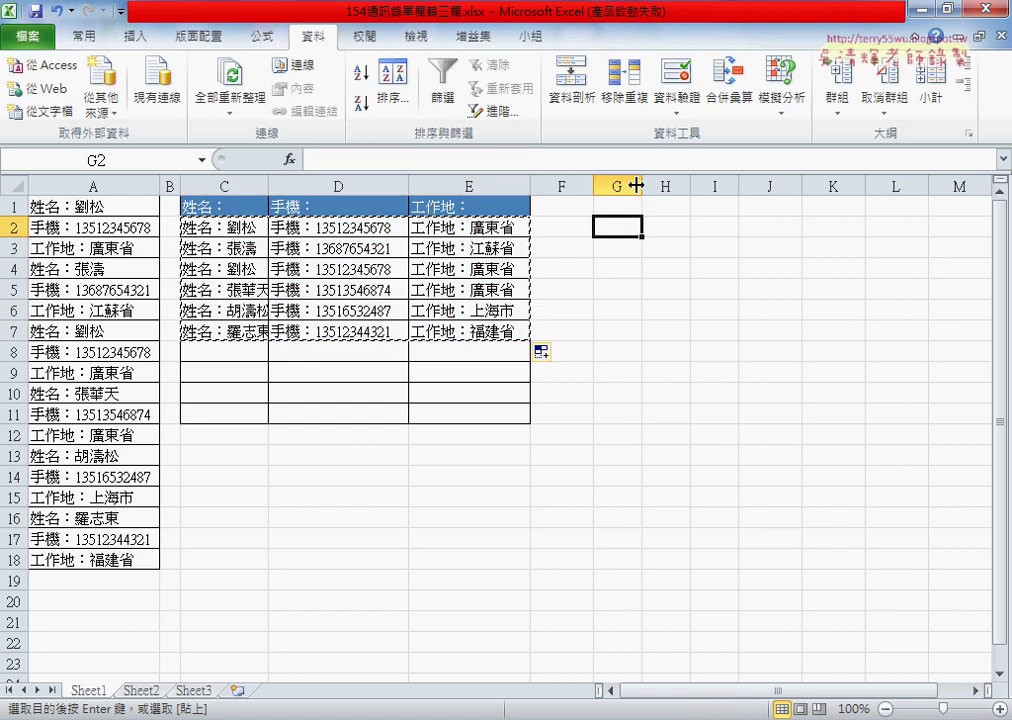
pyautogui.rightClick(634, 226)
pyautogui.moveTo(700, 340)
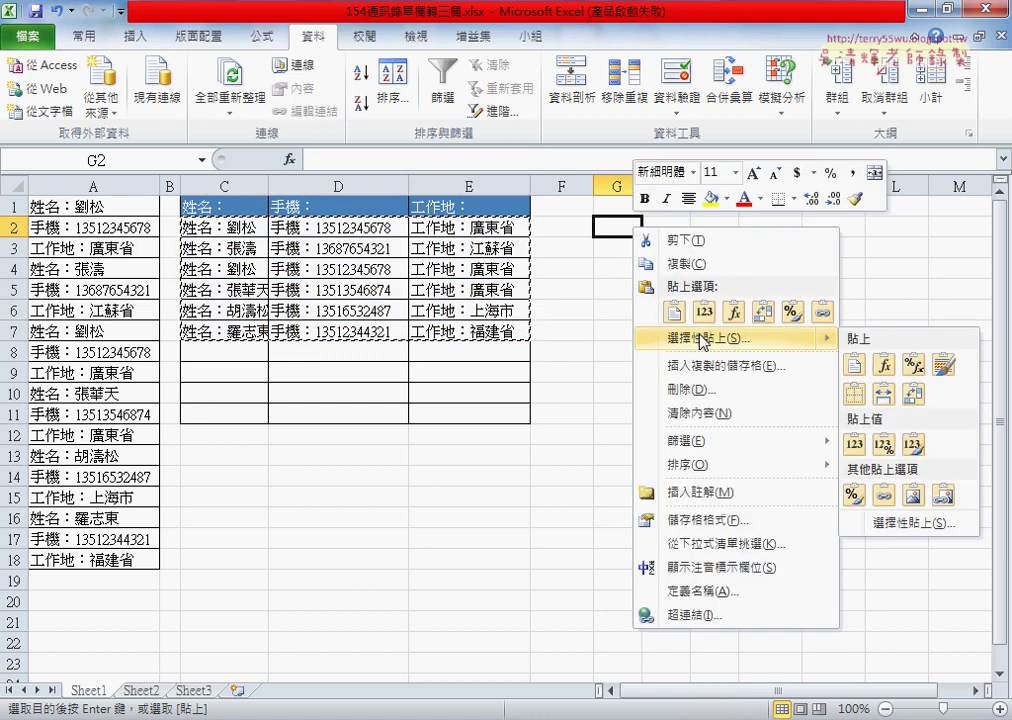
pyautogui.click(885, 519)
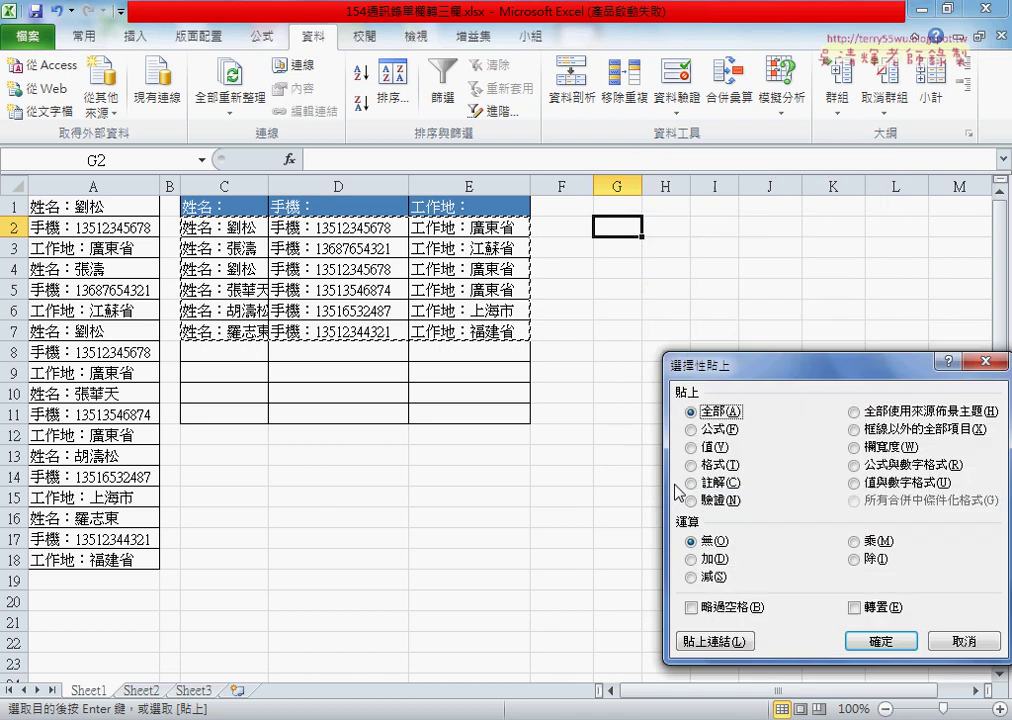
pyautogui.click(717, 451)
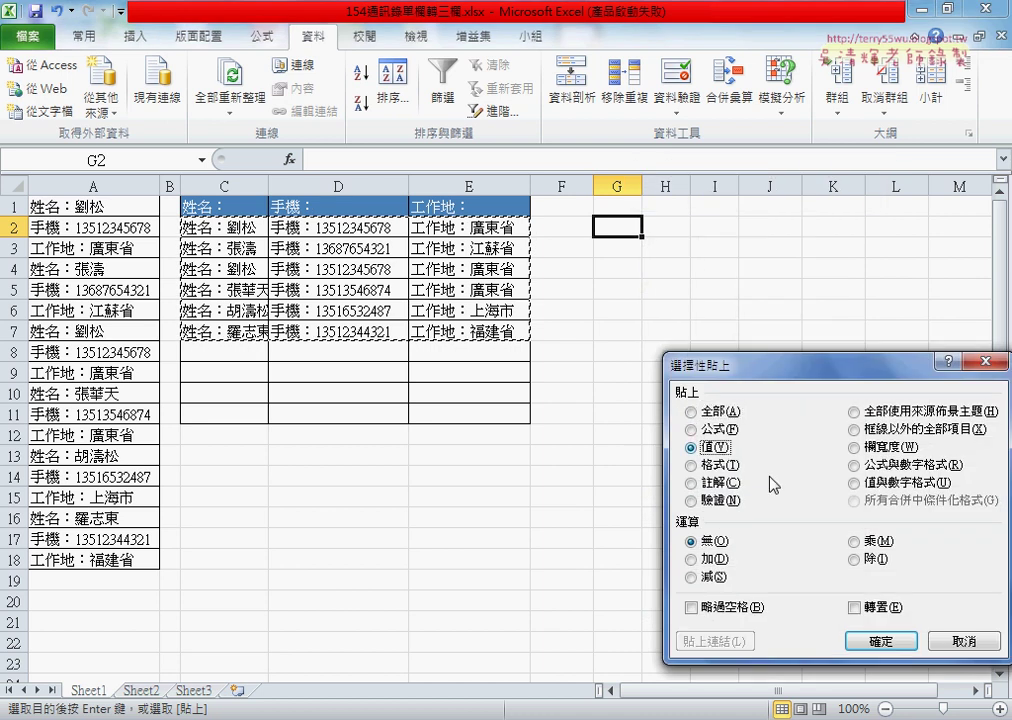
pyautogui.click(884, 640)
# Step: Autofit columns G, H and I to their contents
pyautogui.doubleClick(641, 188)
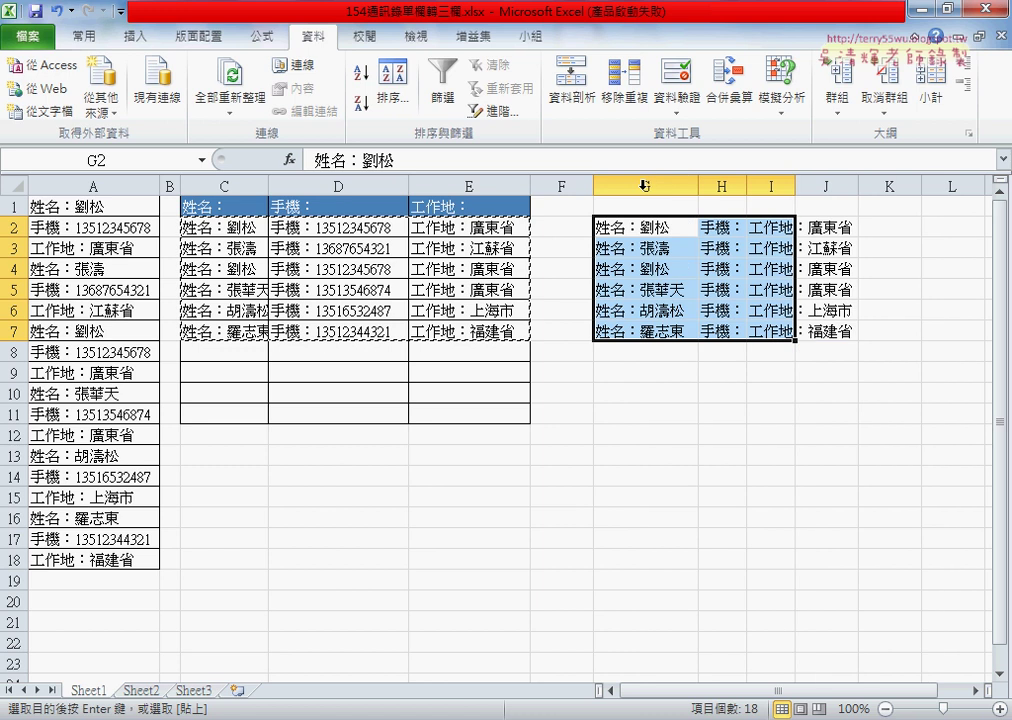
pyautogui.doubleClick(743, 187)
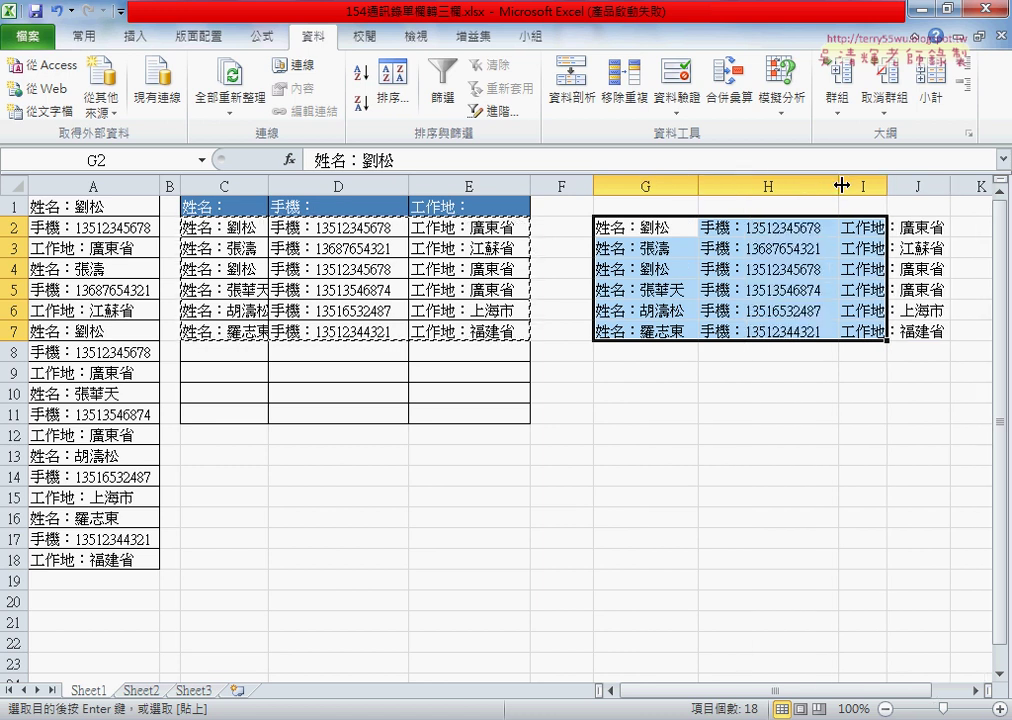
pyautogui.doubleClick(887, 186)
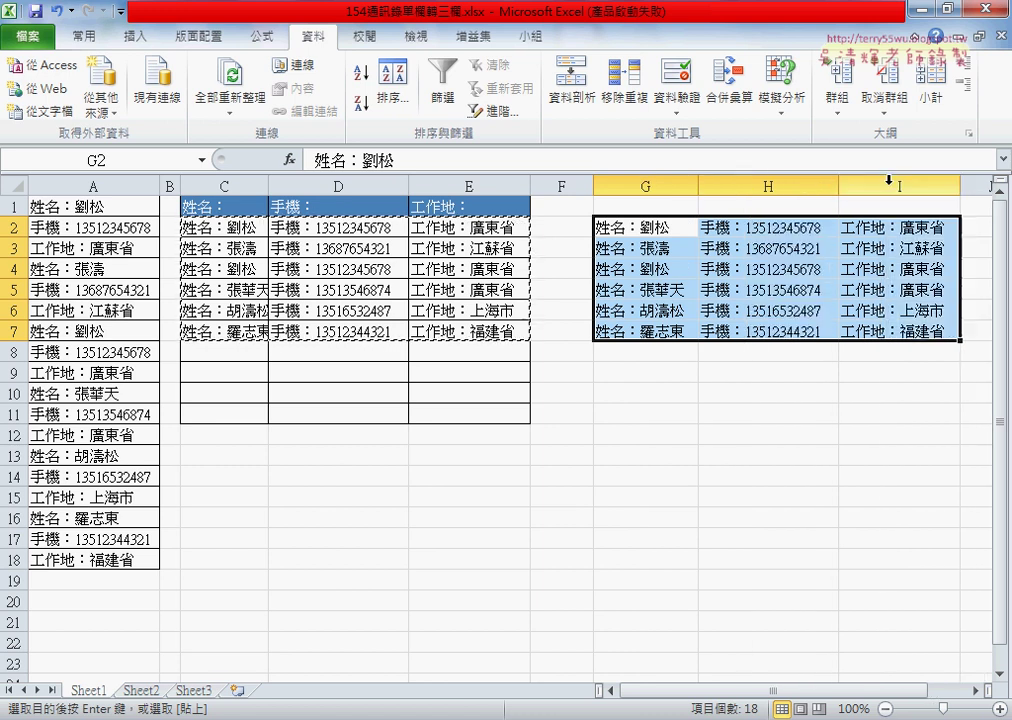
pyautogui.click(668, 229)
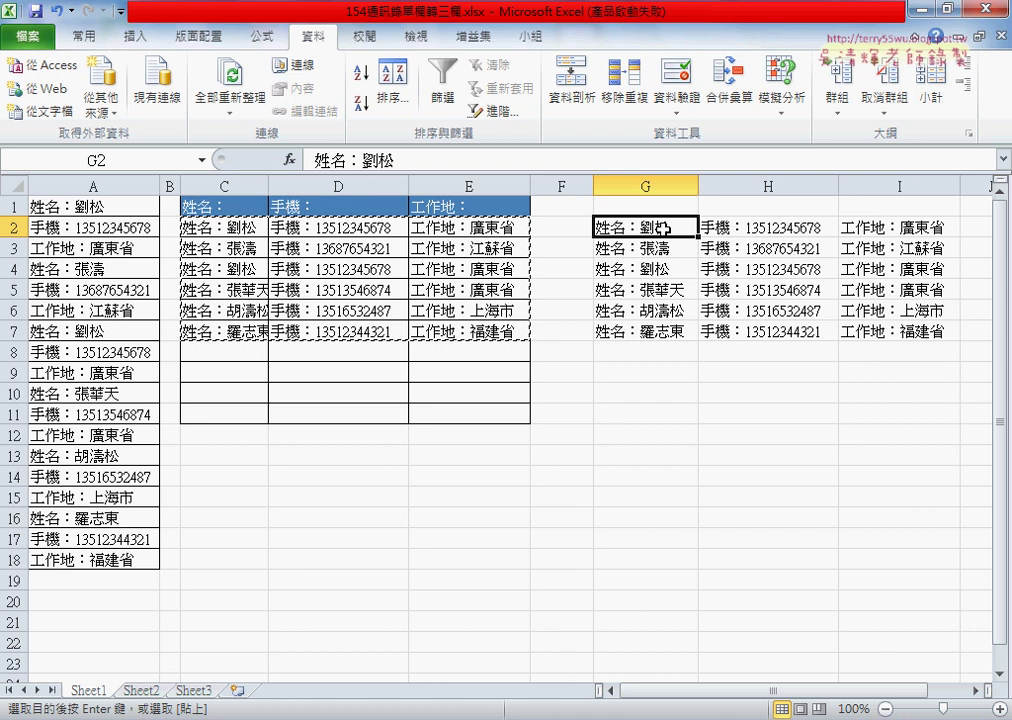
# Step: Start Text to Columns on G2:G7 using the Fixed width option
pyautogui.moveTo(664, 230); pyautogui.dragTo(657, 331)
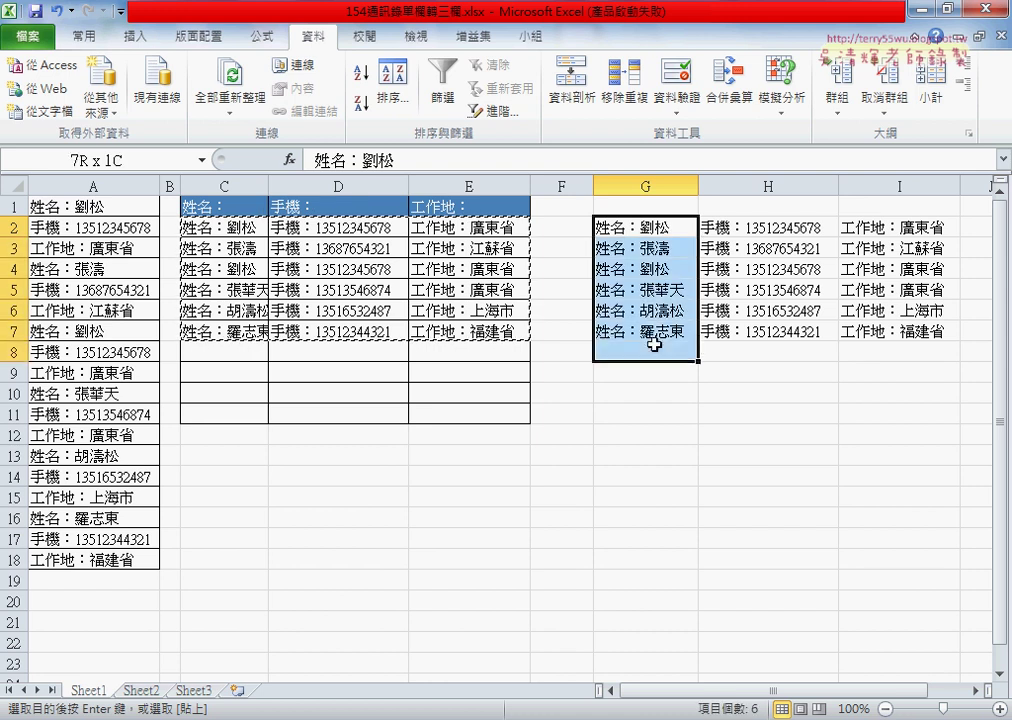
pyautogui.click(571, 85)
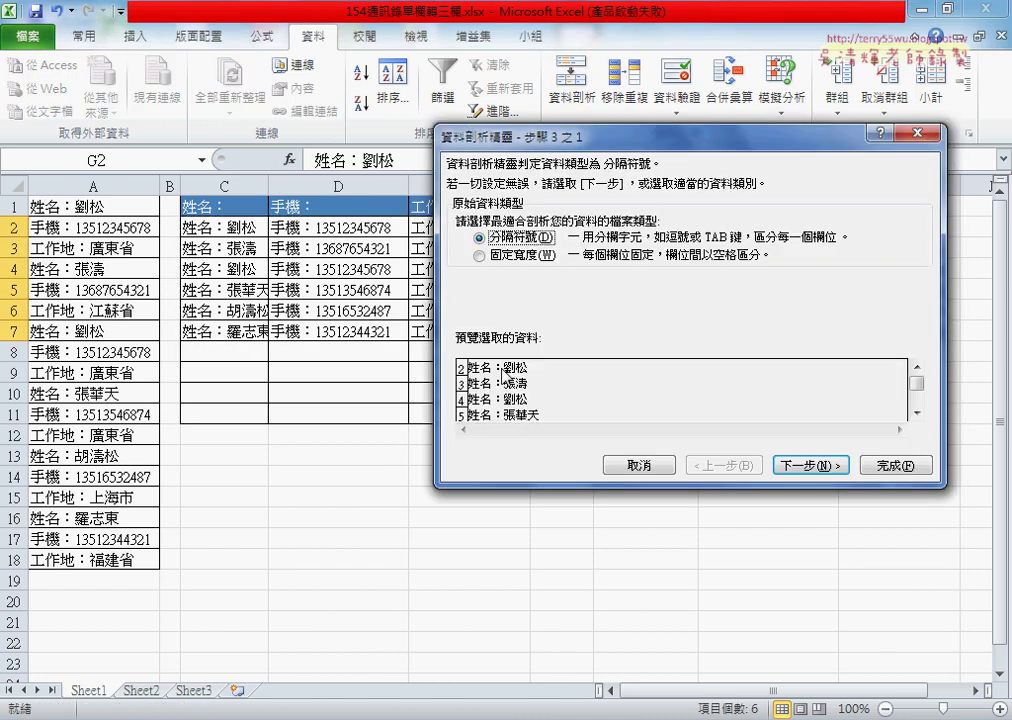
pyautogui.click(514, 257)
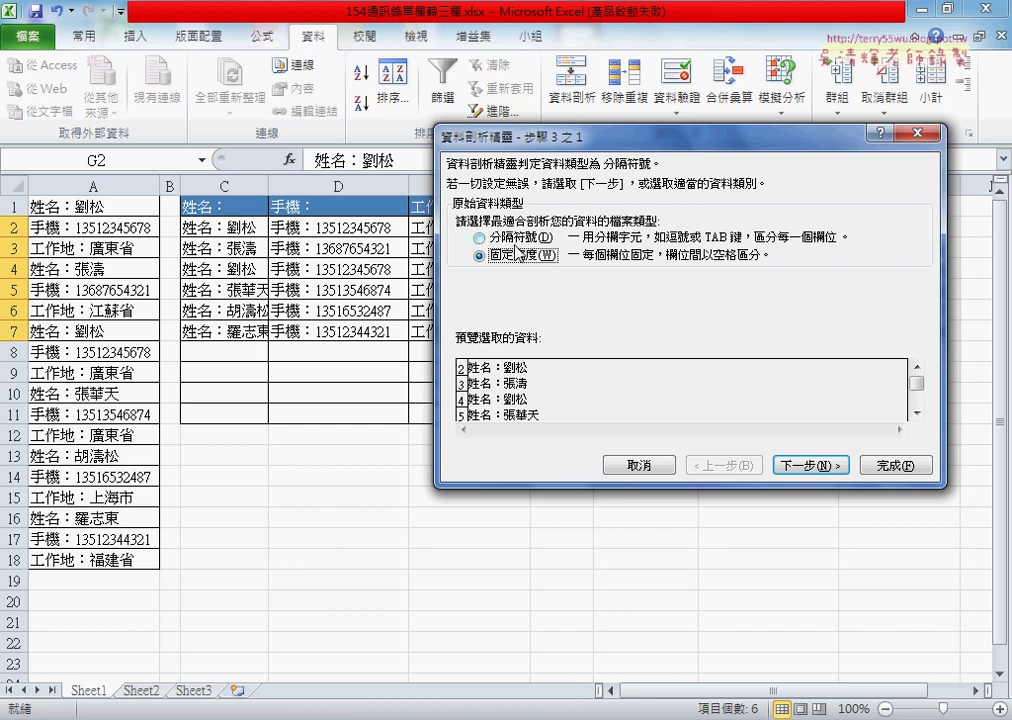
pyautogui.click(515, 238)
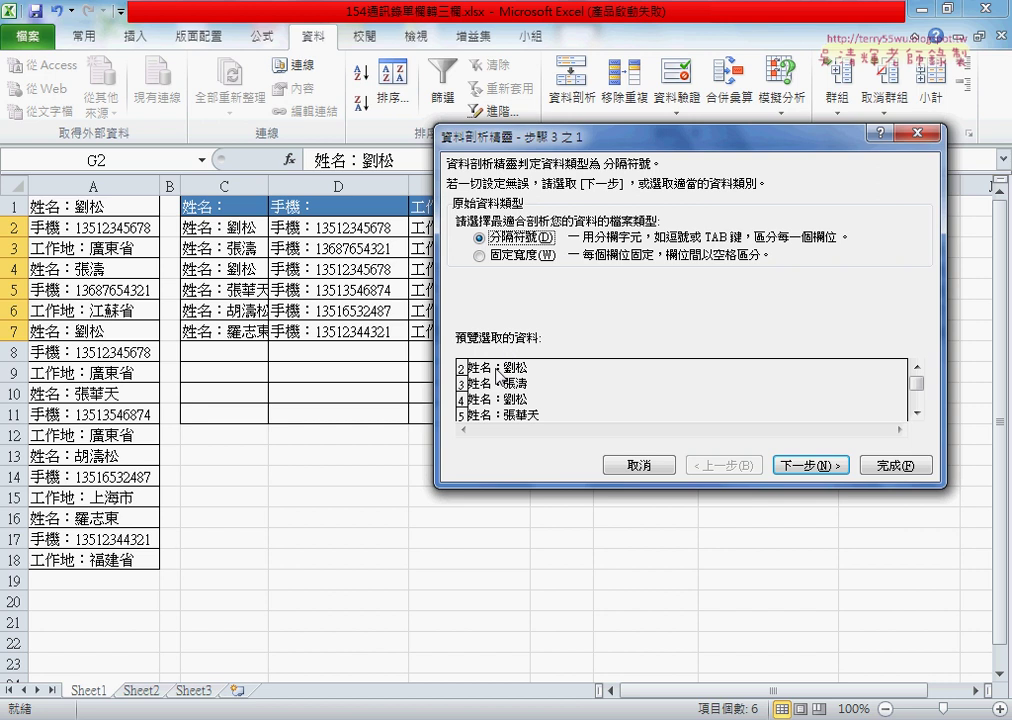
pyautogui.click(519, 258)
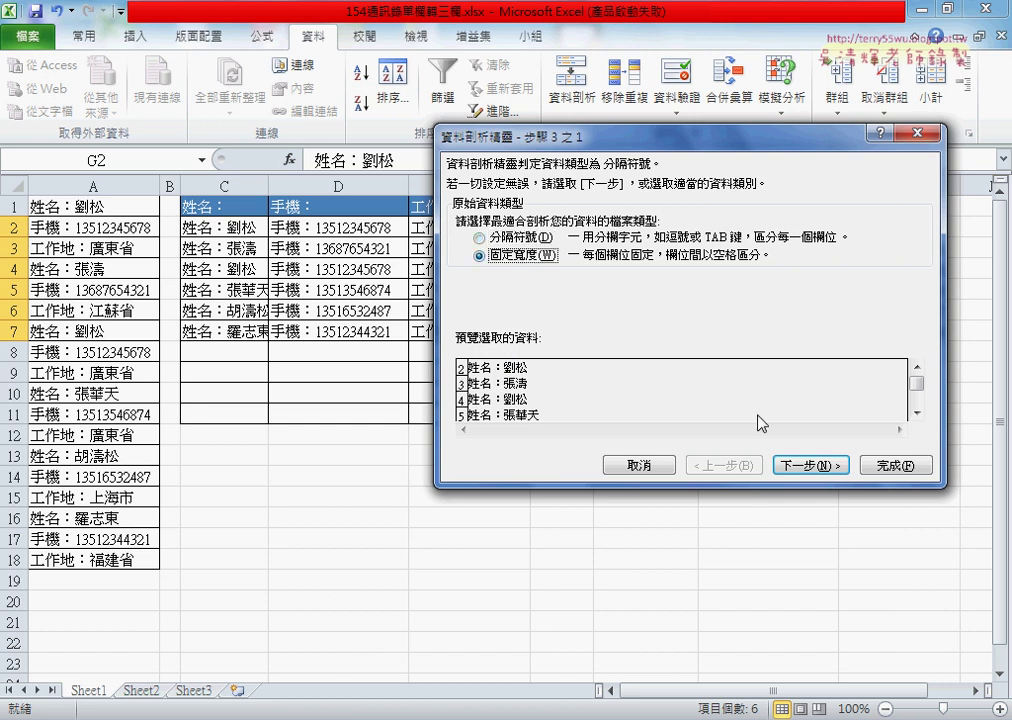
pyautogui.click(790, 465)
# Step: Break after 姓名：, skip the label column, and output the names to $C$2
pyautogui.click(491, 350)
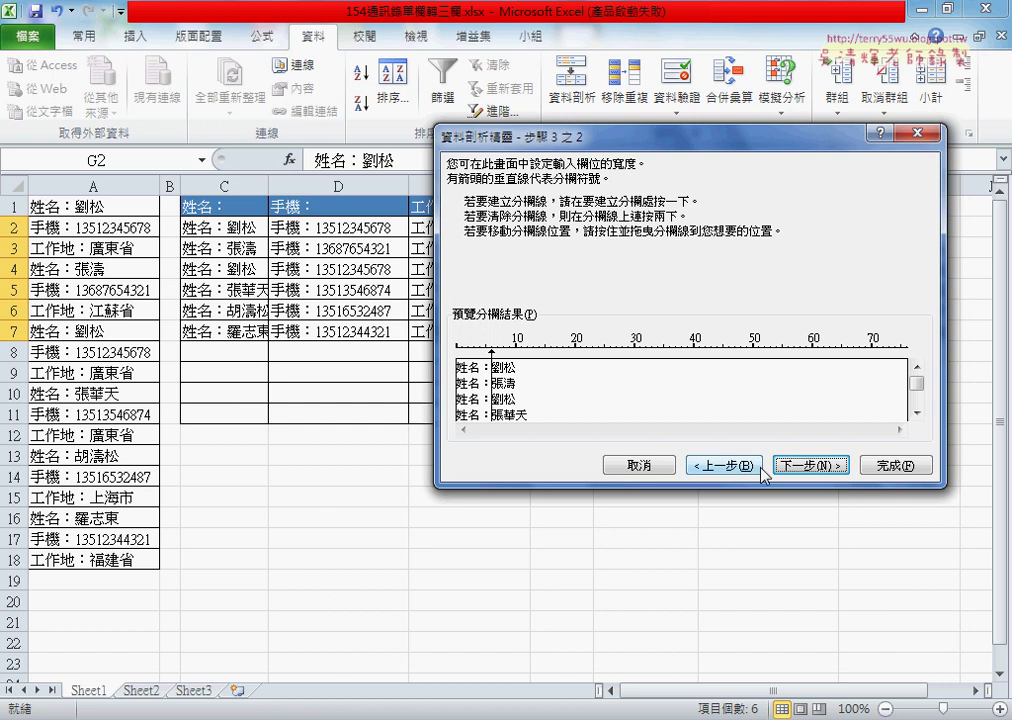
pyautogui.click(810, 466)
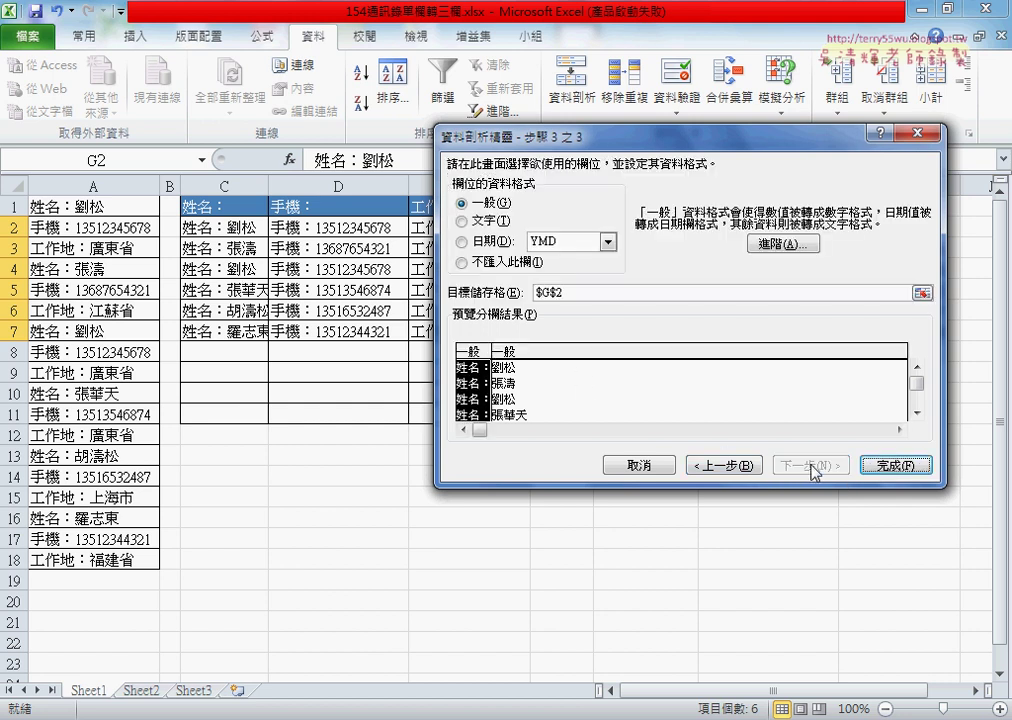
pyautogui.click(474, 262)
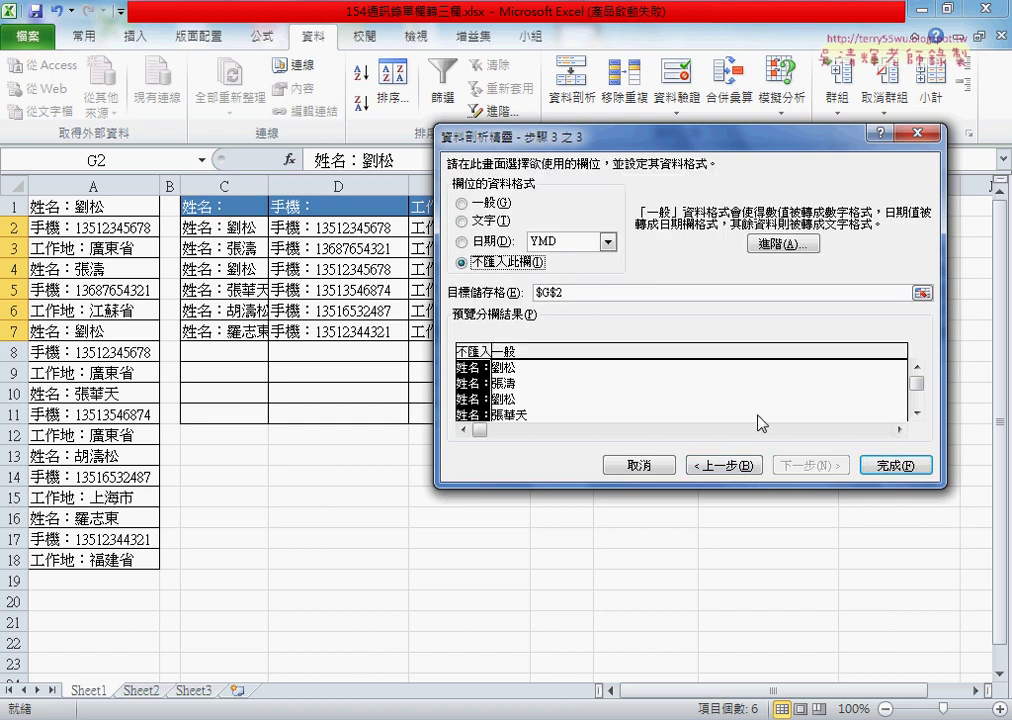
pyautogui.click(523, 296)
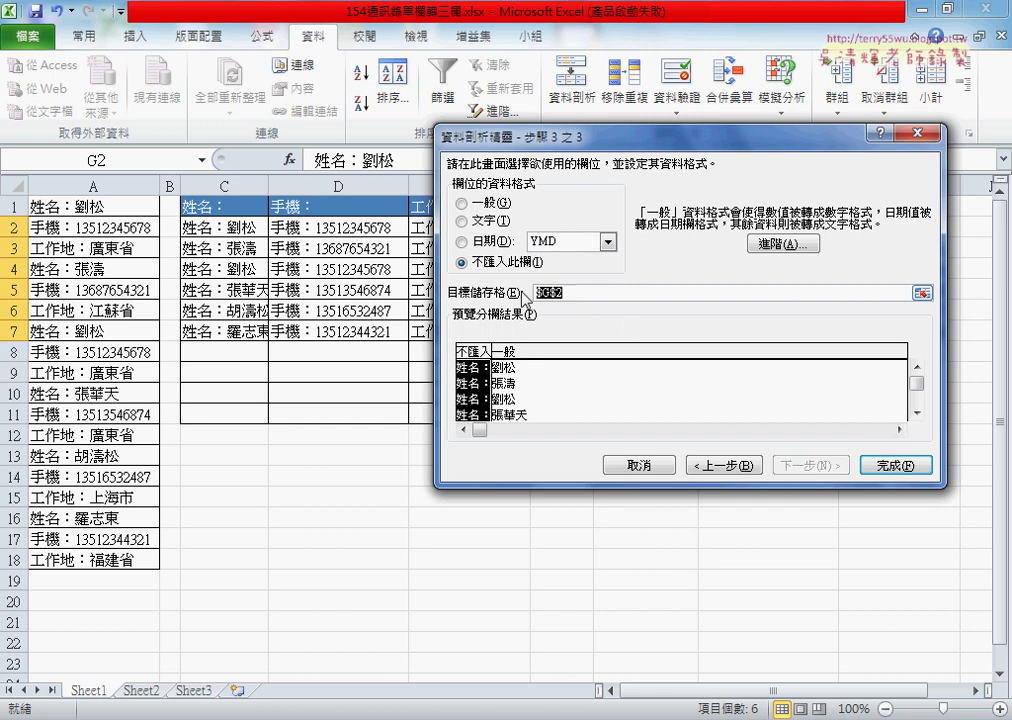
pyautogui.click(224, 228)
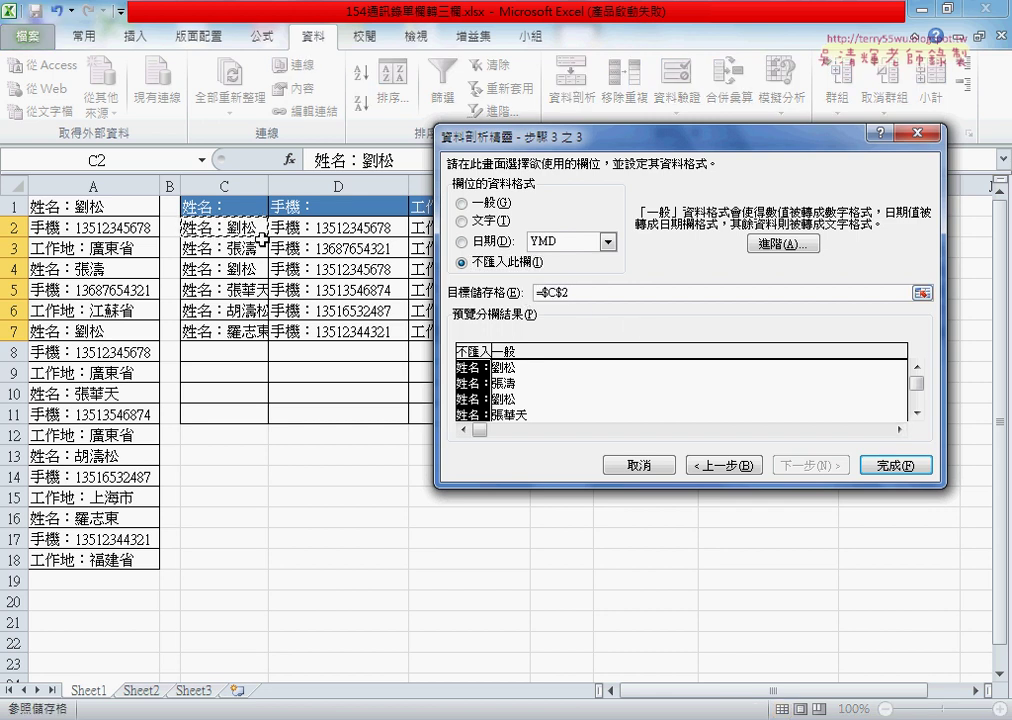
pyautogui.click(890, 474)
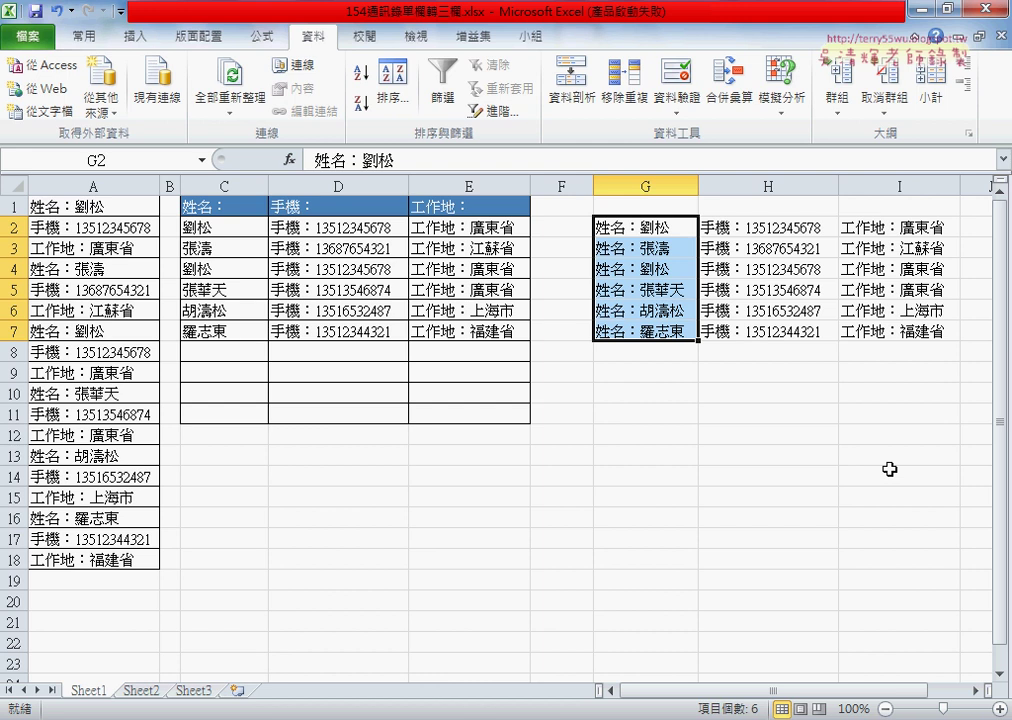
# Step: Undo the Text to Columns split and reselect the C2:E7 table
pyautogui.hotkey('ctrl', 'z')
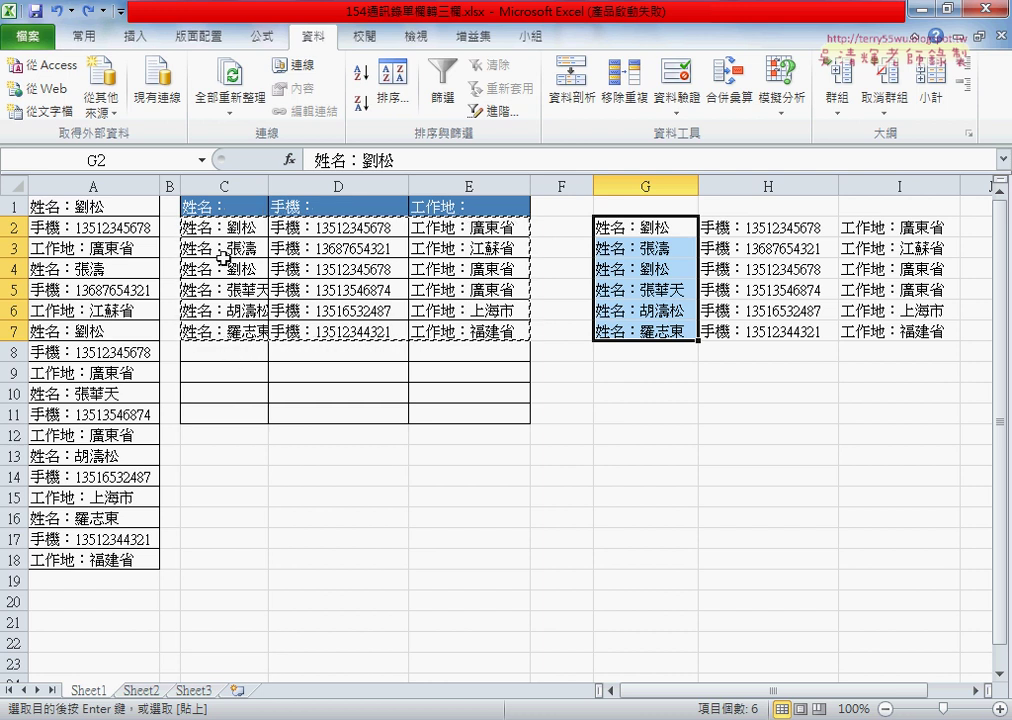
pyautogui.moveTo(206, 227); pyautogui.dragTo(473, 334)
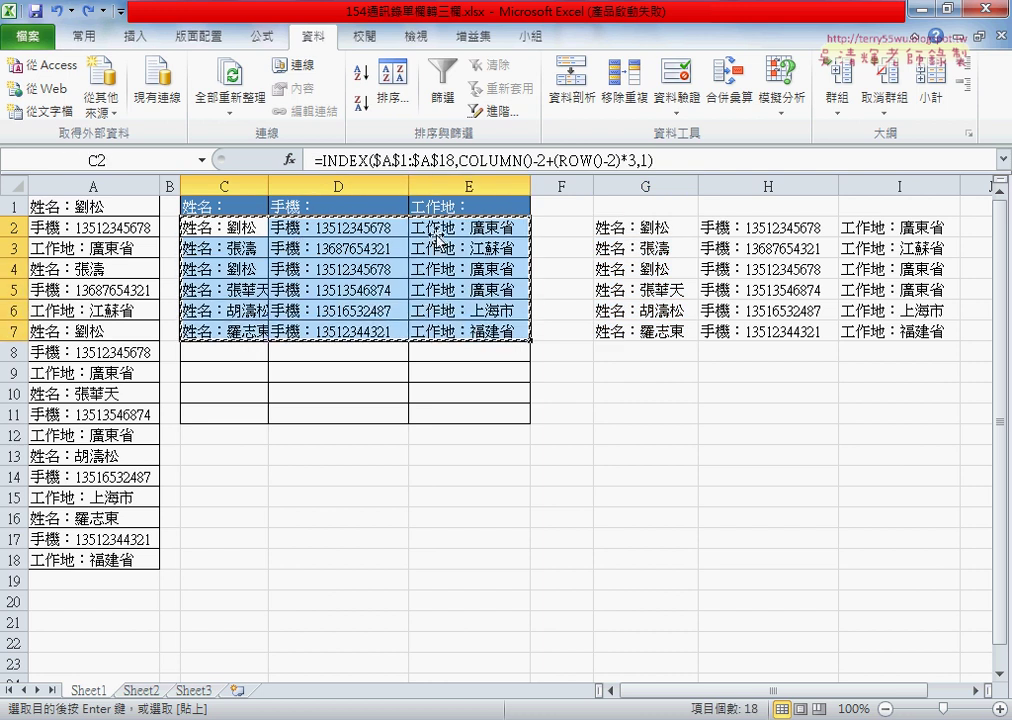